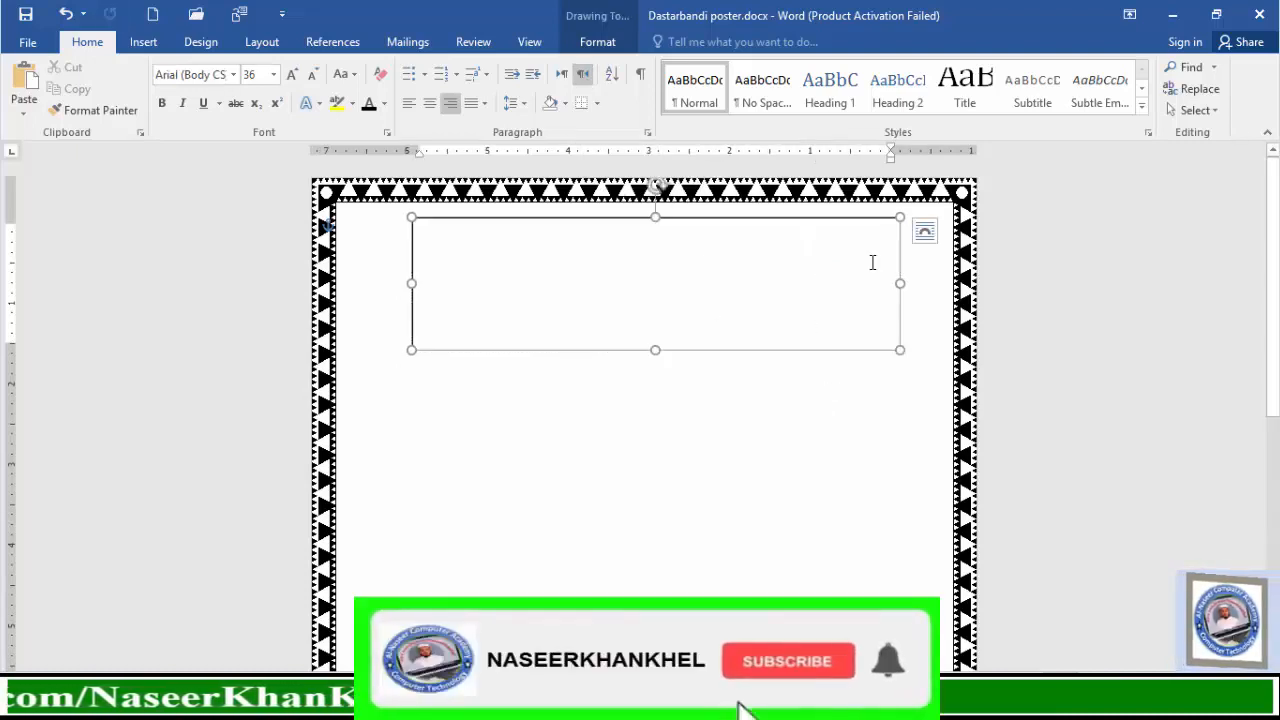
Enter the title "دستار بندی" in the text box and set its font size to 72.
type("د")
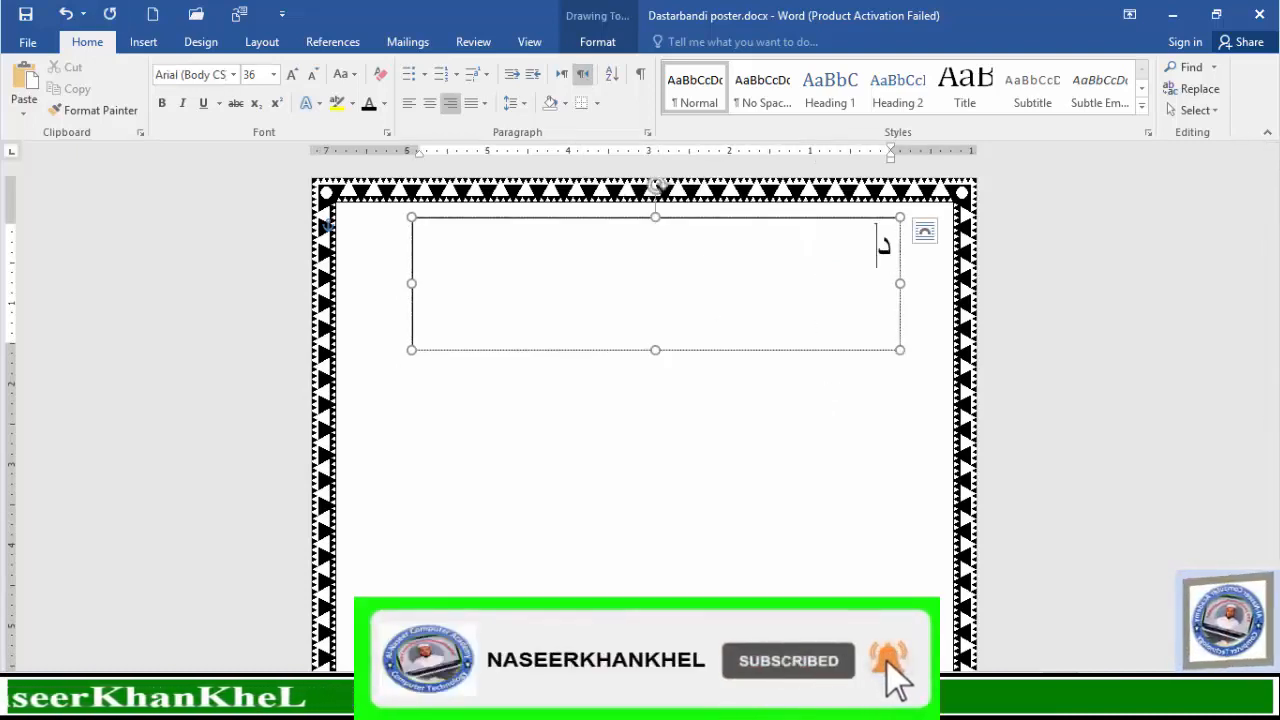
type("ستار بندی")
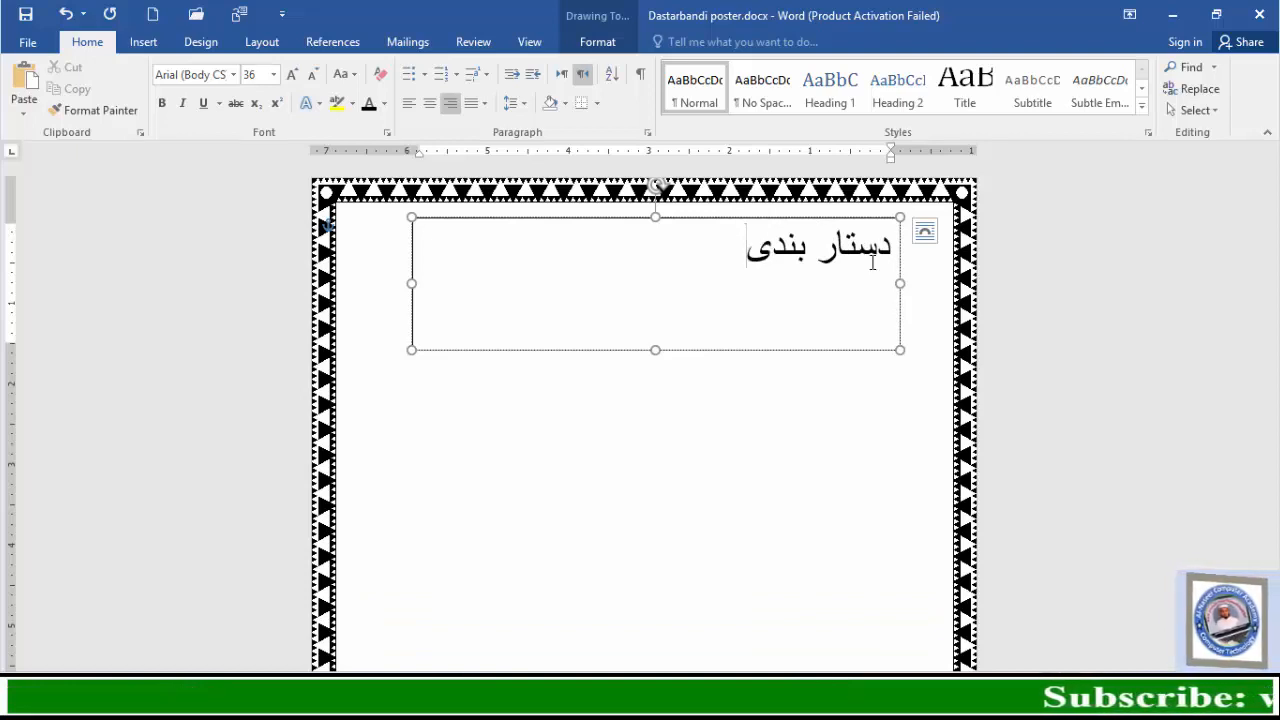
key("shift+Right")
key("shift+Right")
key("shift+Right")
key("shift+Right")
key("shift+Right")
key("shift+Right")
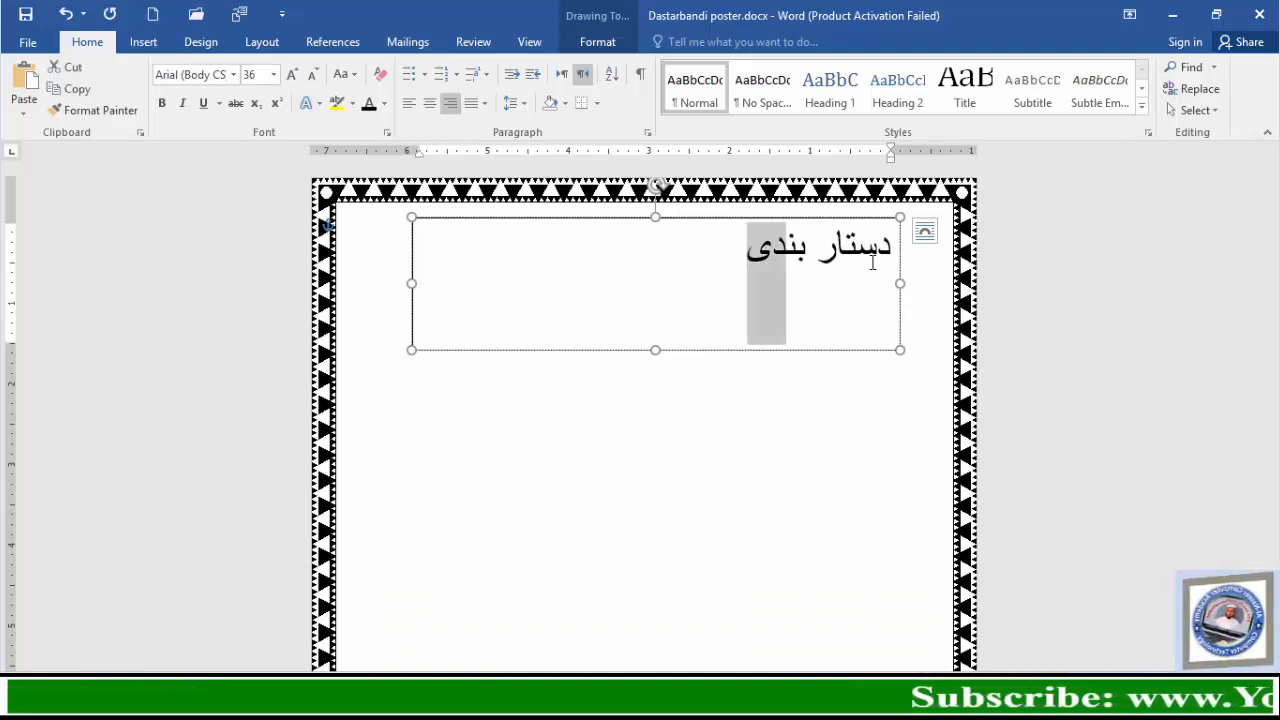
key("shift+Right")
key("shift+Right")
key("shift+Right")
key("shift+Right")
key("shift+Right")
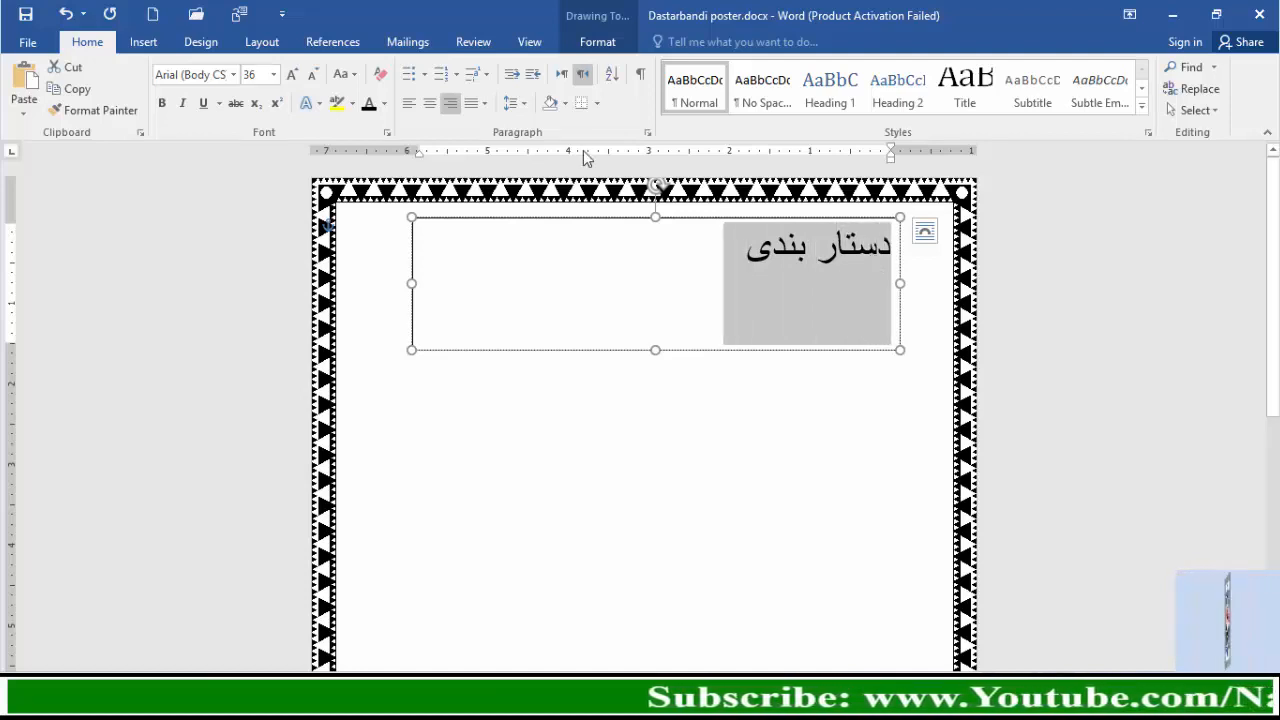
left_click(274, 84)
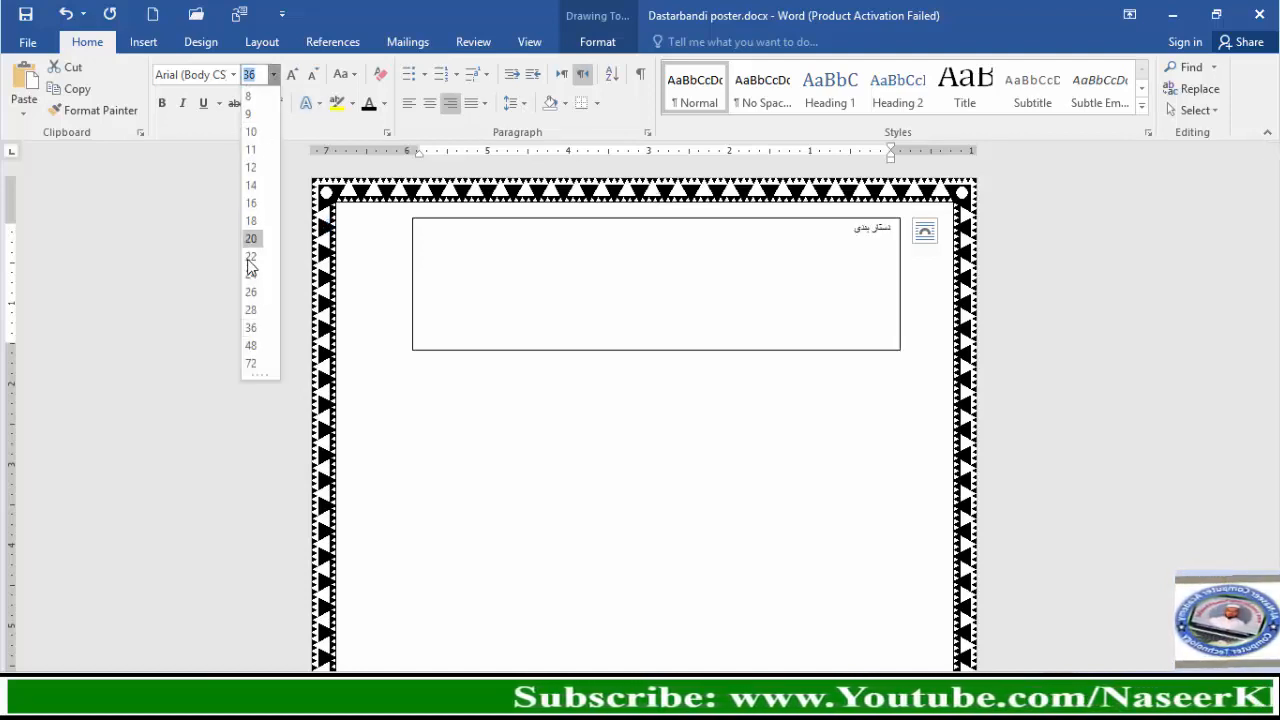
left_click(256, 373)
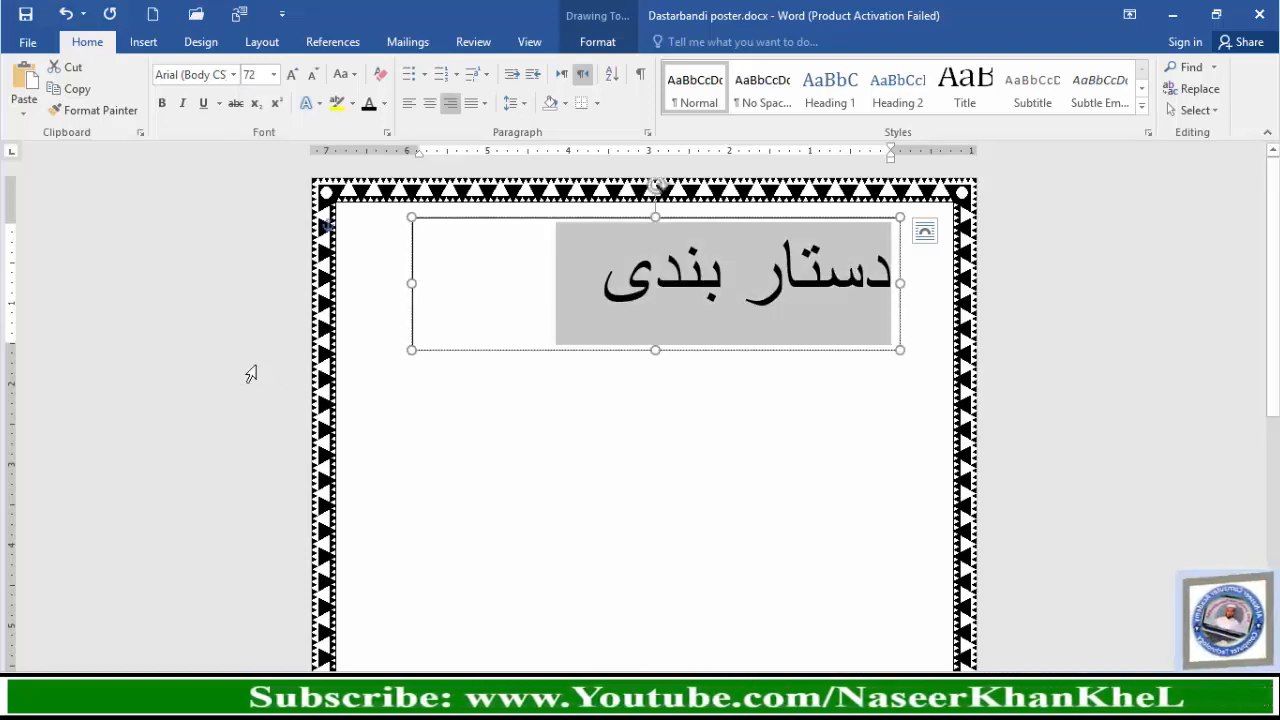
Make the title bold, underlined and italic, and enlarge its font size to 100.
left_click(161, 103)
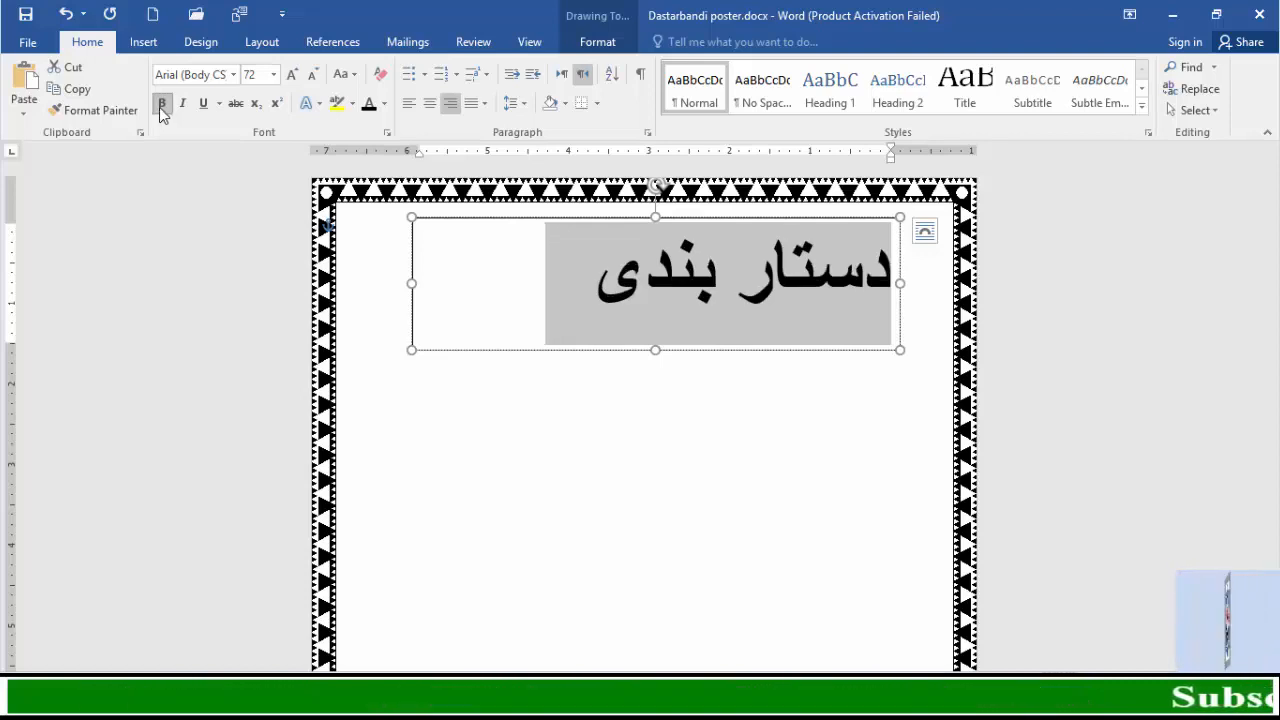
key("ctrl+u")
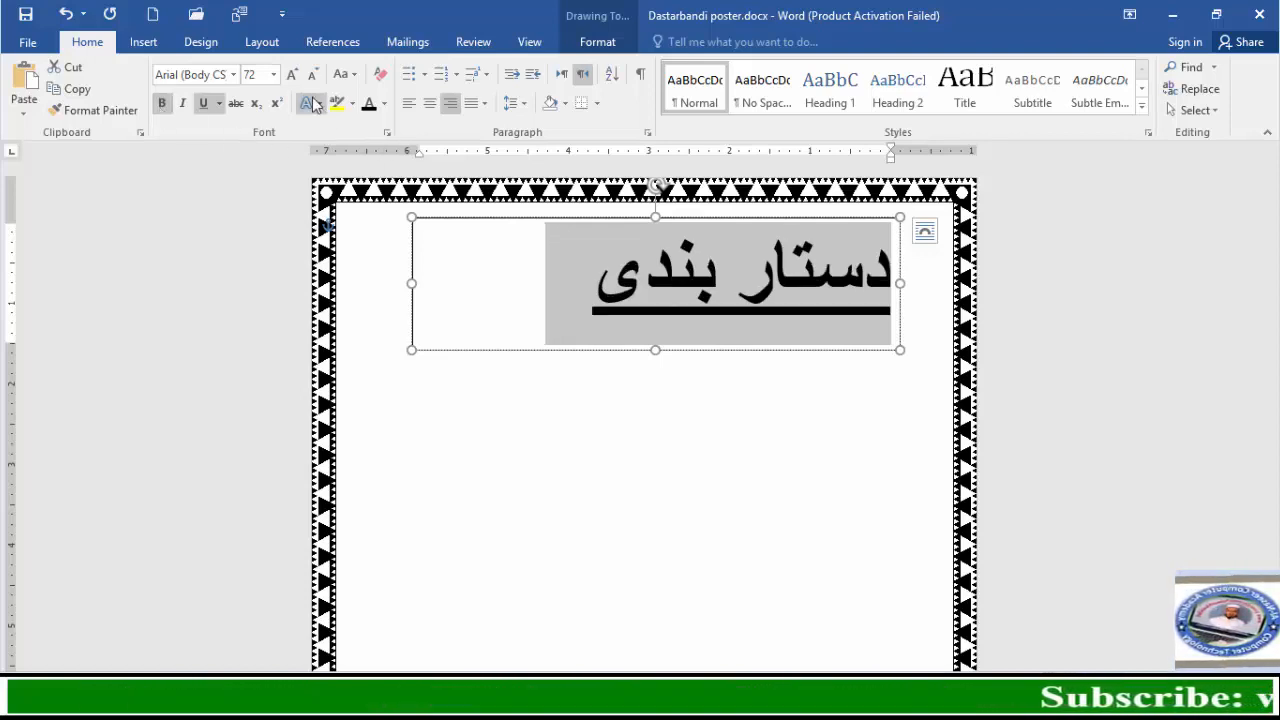
left_click(291, 76)
left_click(291, 76)
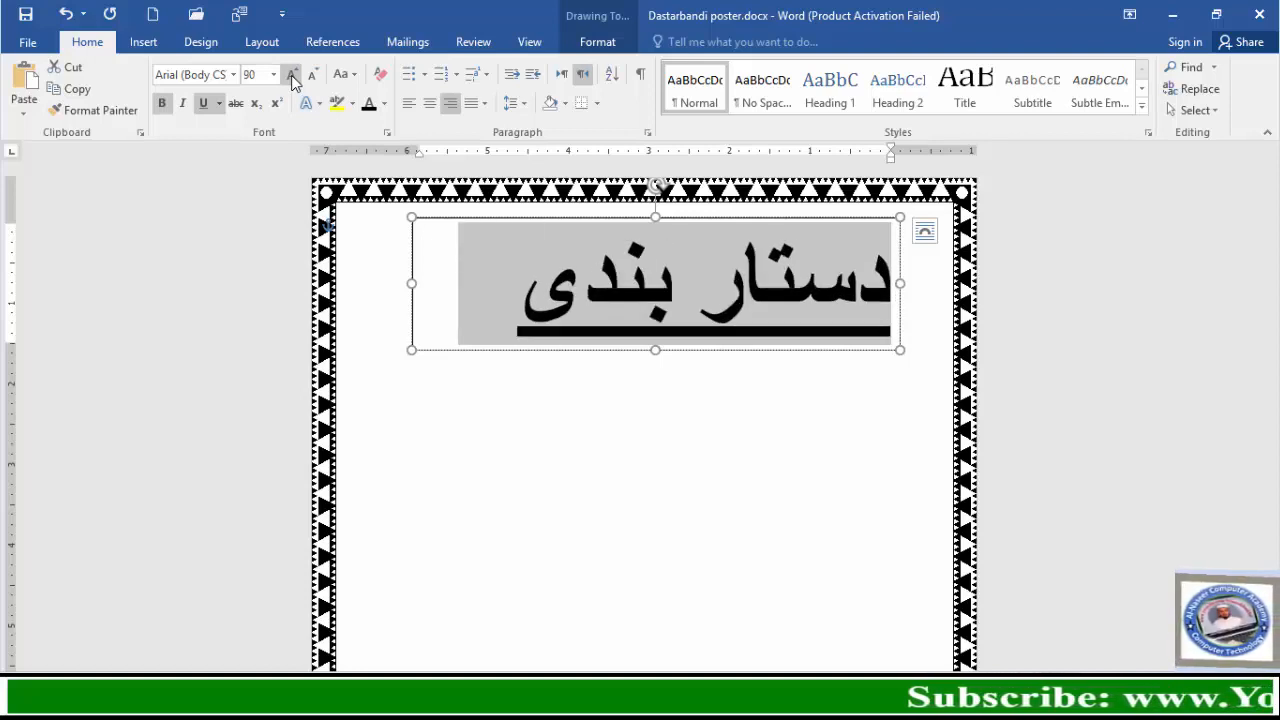
key("ctrl+i")
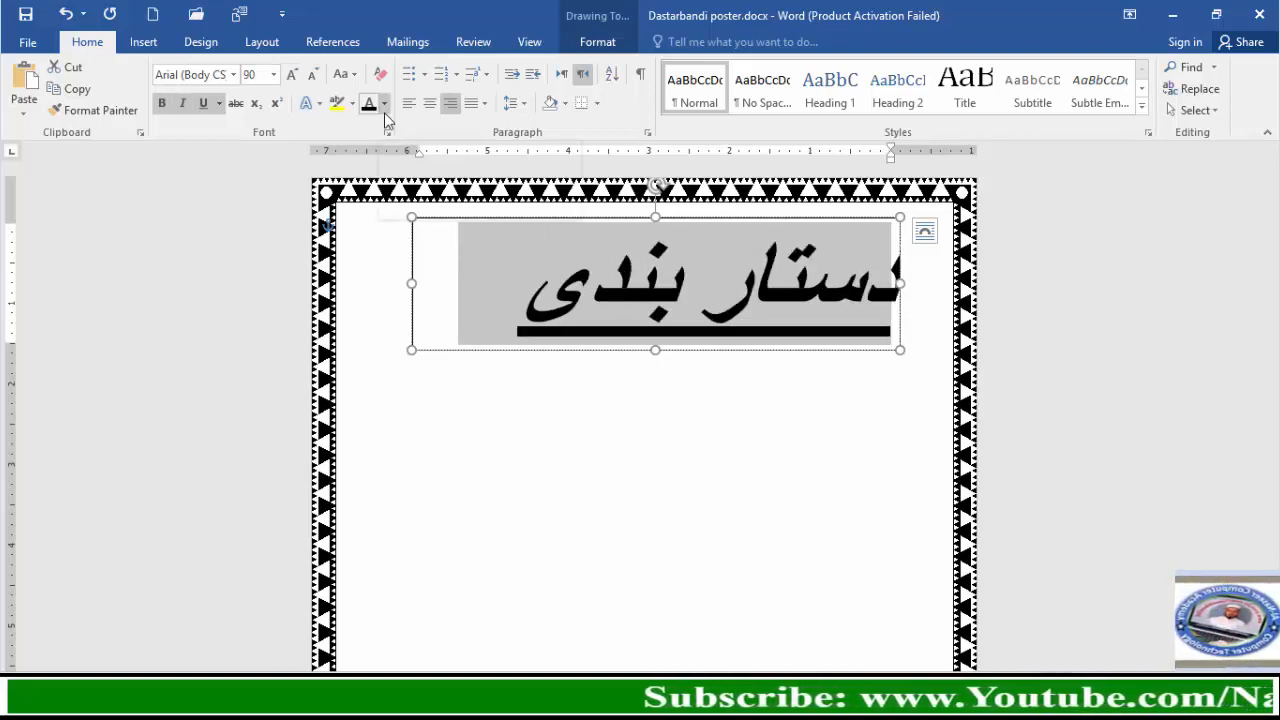
key("Right")
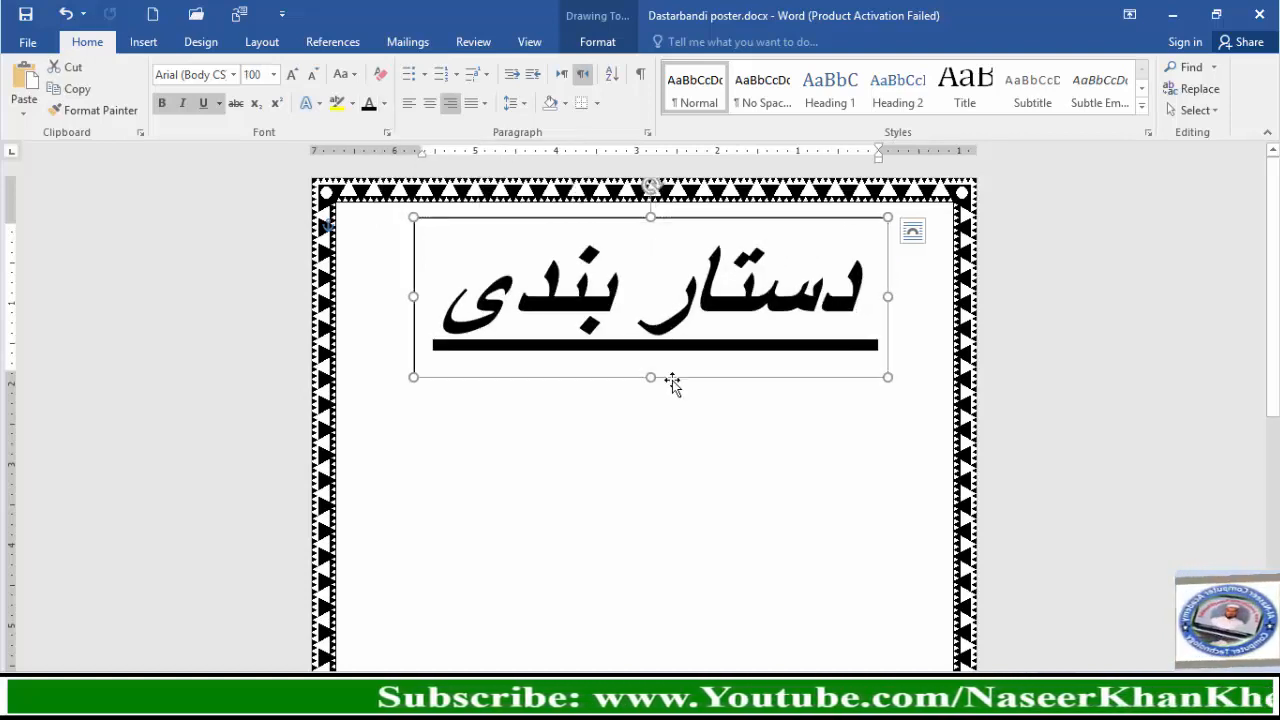
Format the title's text box with no fill and no line.
right_click(670, 381)
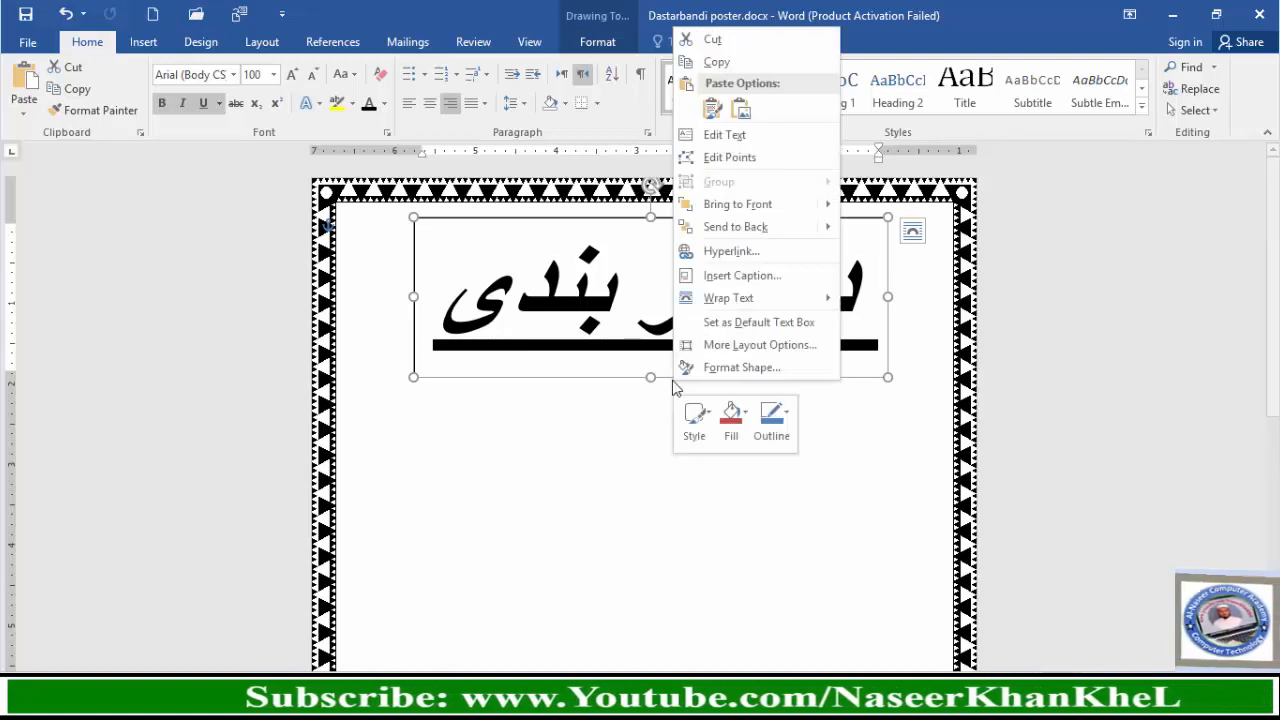
left_click(726, 370)
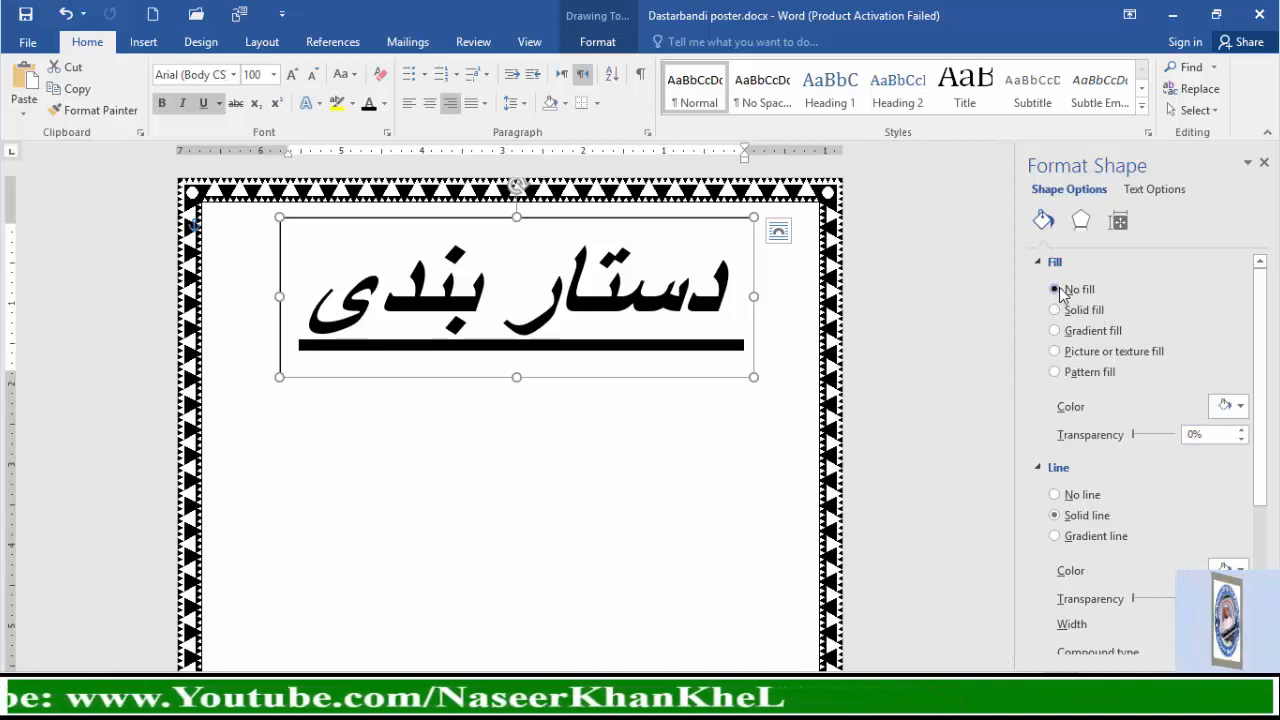
left_click(1062, 292)
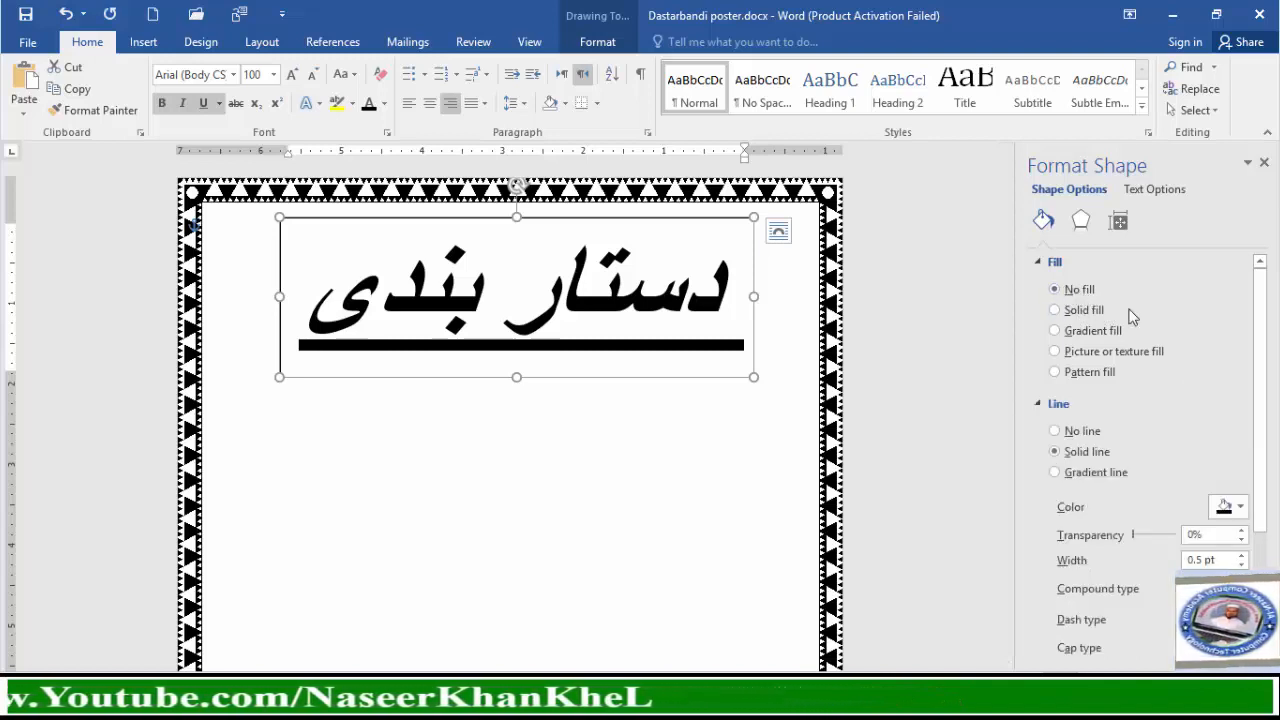
left_click(1055, 432)
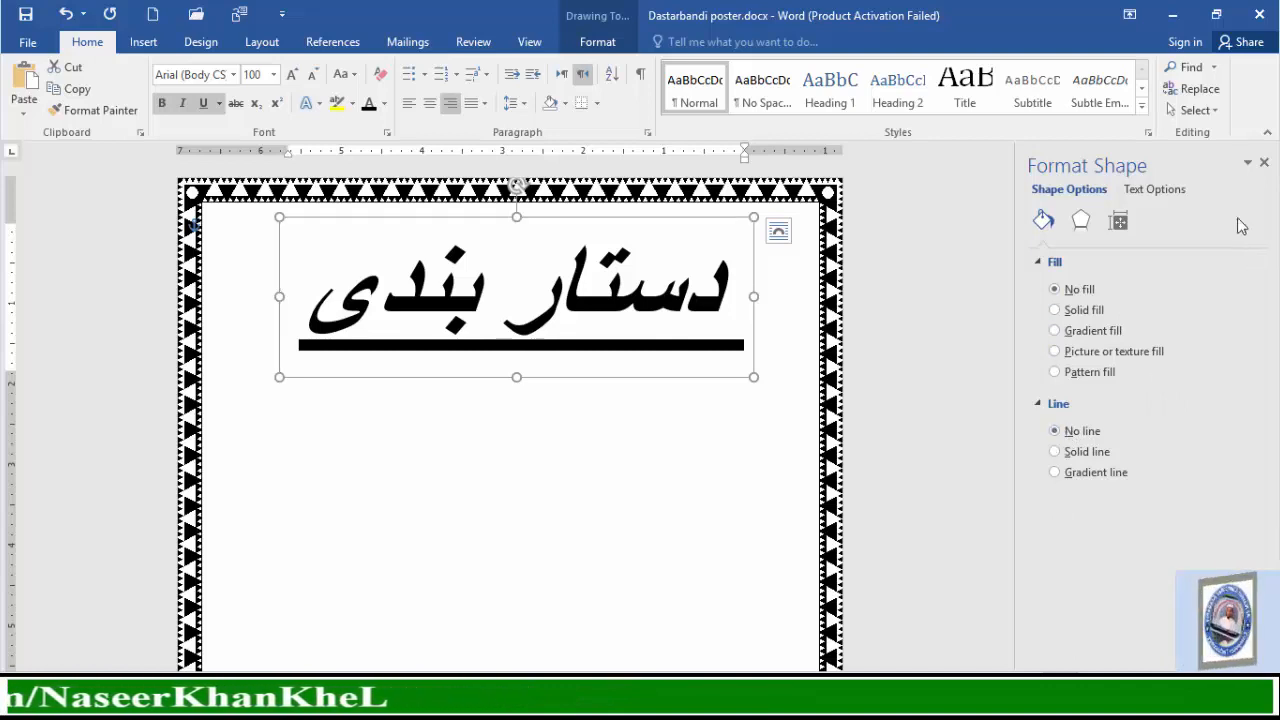
left_click(1264, 165)
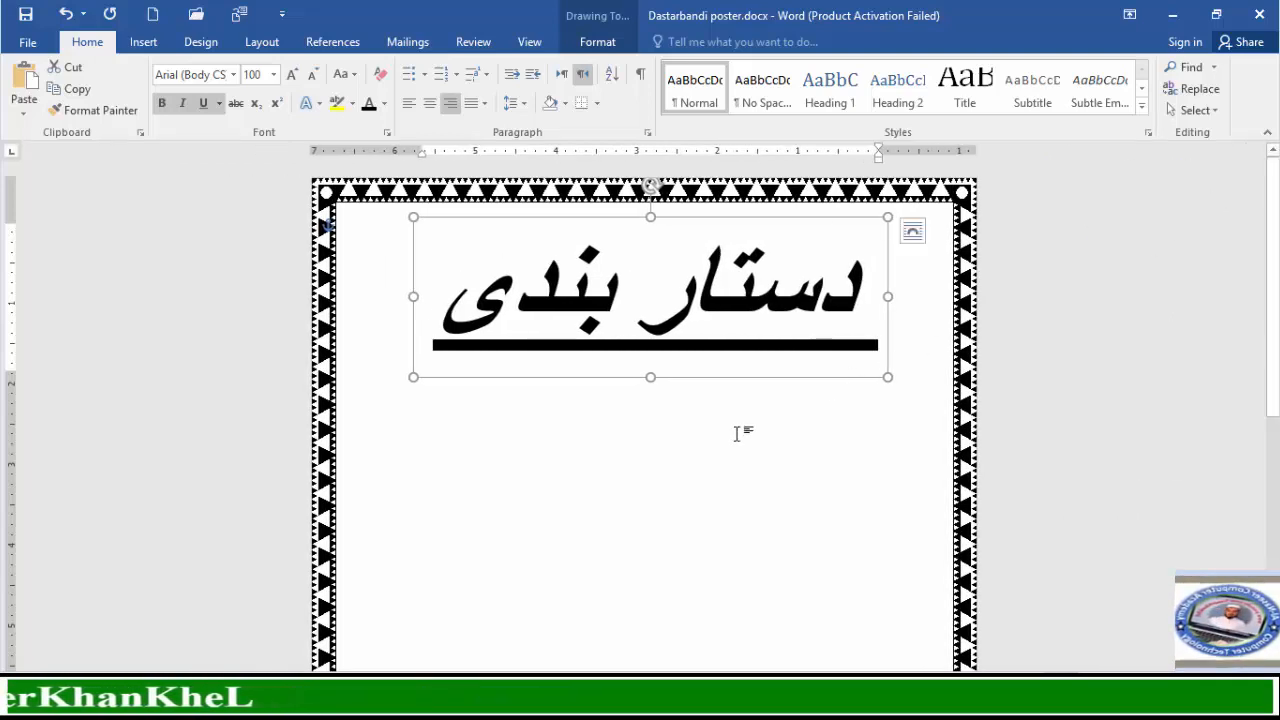
left_click(459, 245)
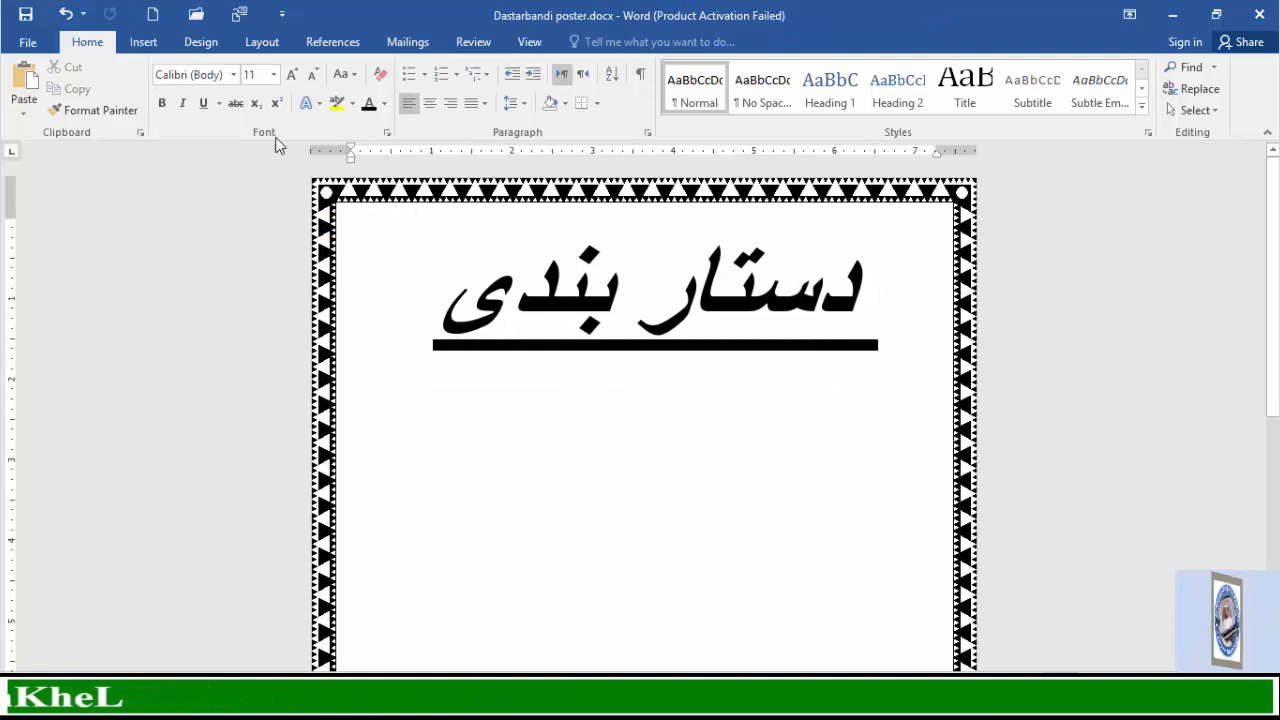
Draw a rounded rectangle about 6.17" wide and 1.58" high over the title and apply the black outline shape style.
left_click(143, 44)
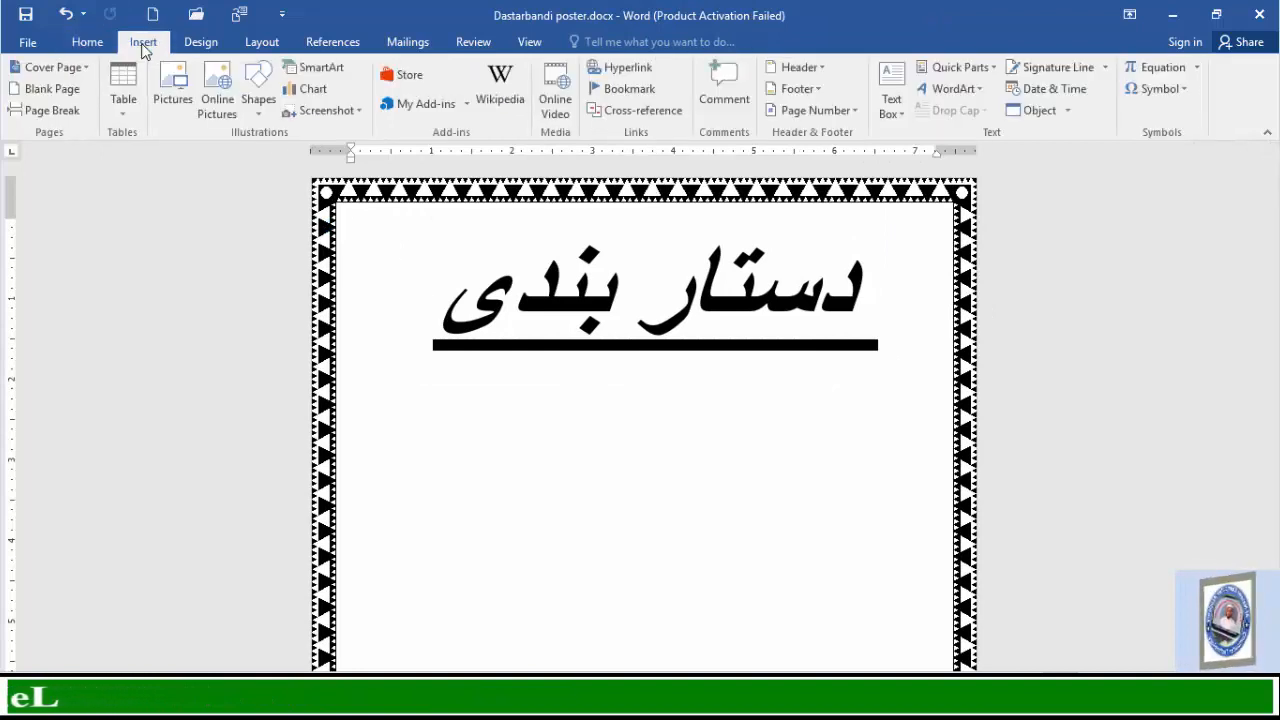
left_click(256, 110)
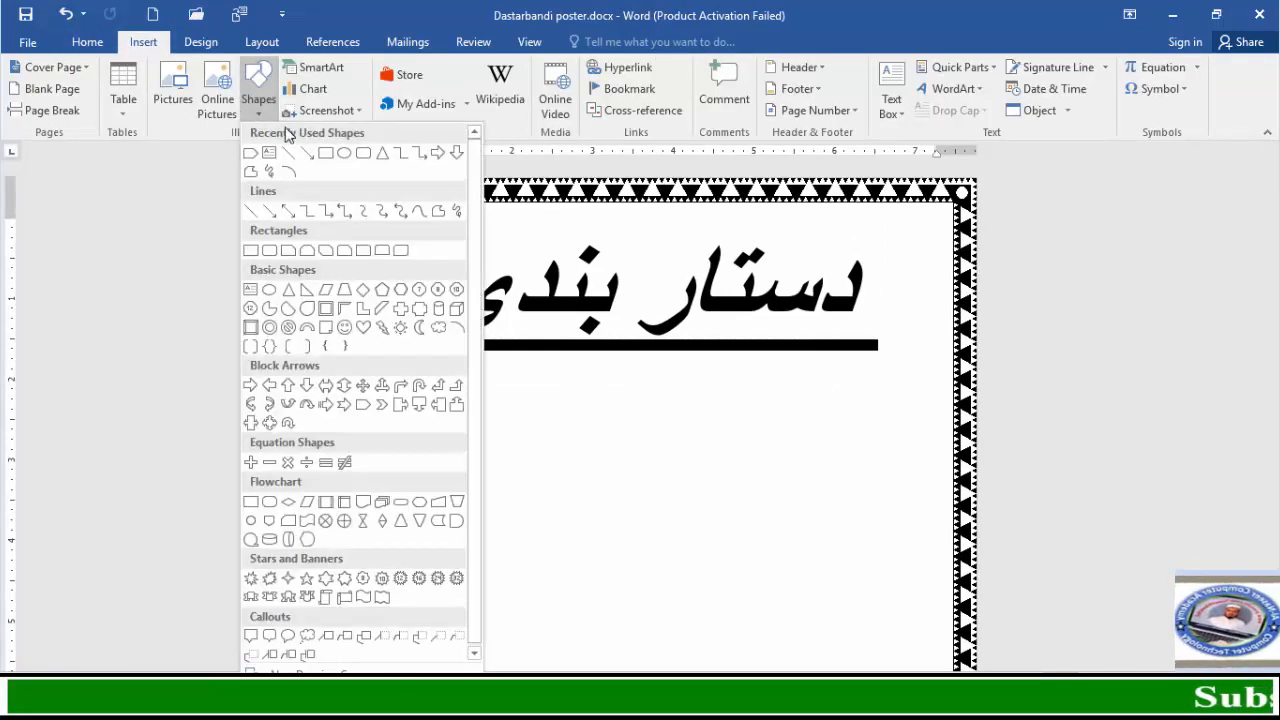
left_click(364, 154)
left_click_drag(411, 234, 912, 362)
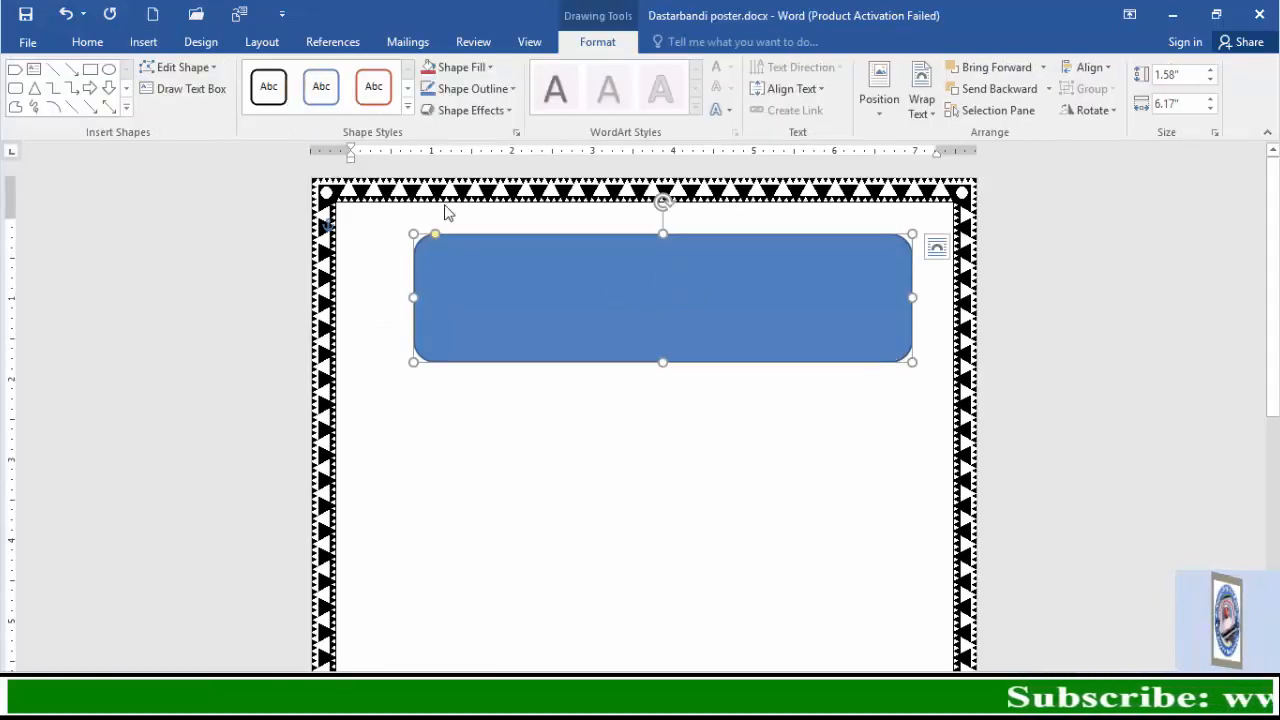
left_click(268, 86)
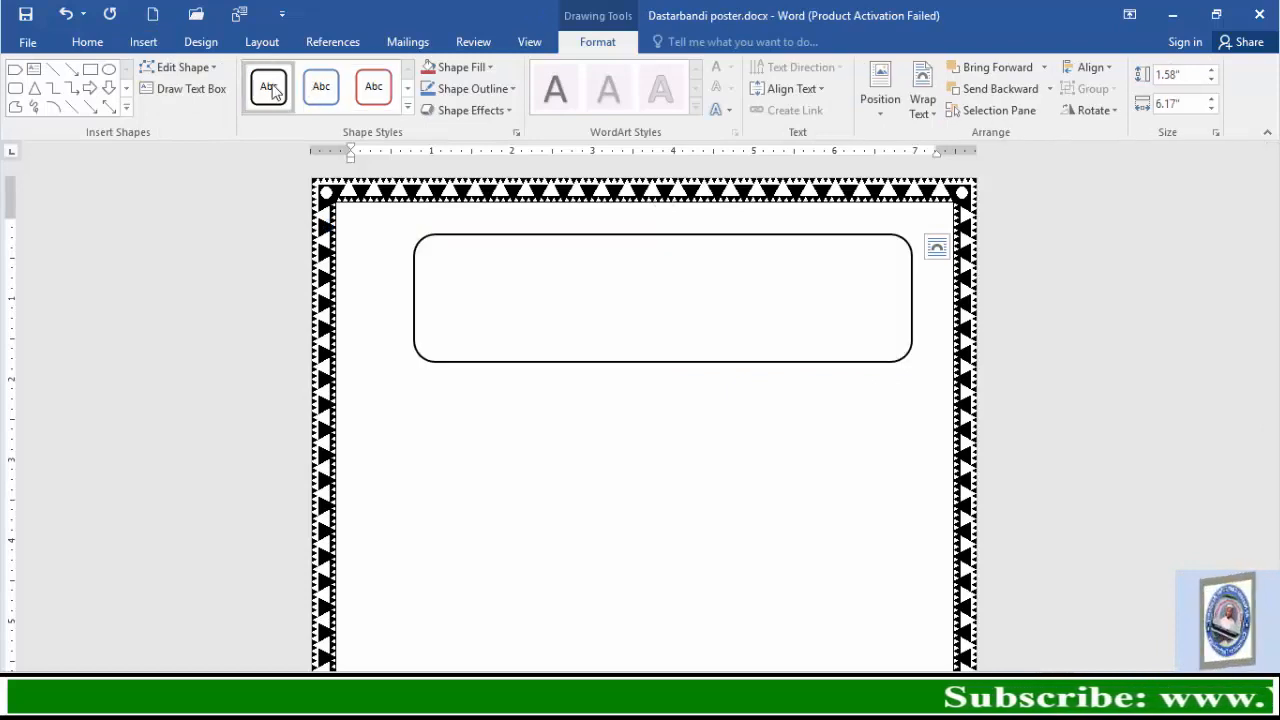
Set the rounded rectangle to no fill and increase the rounding of its corners.
right_click(643, 240)
left_click(730, 582)
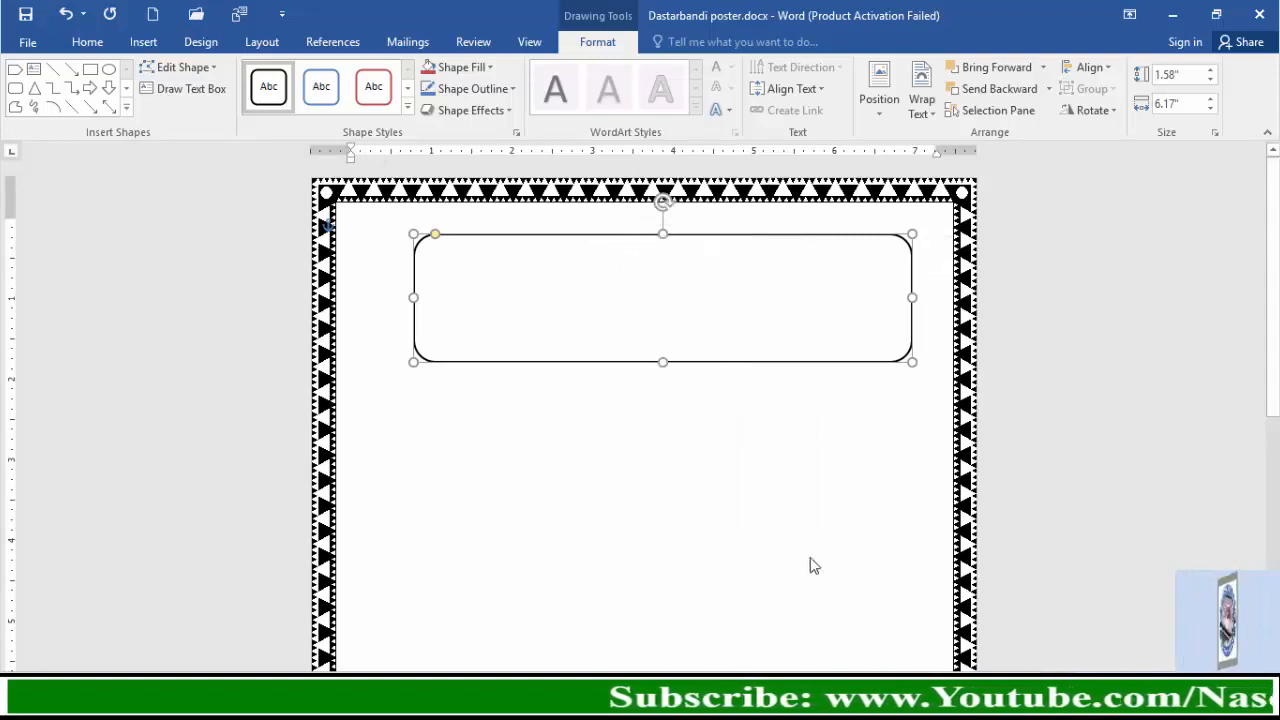
left_click(1060, 261)
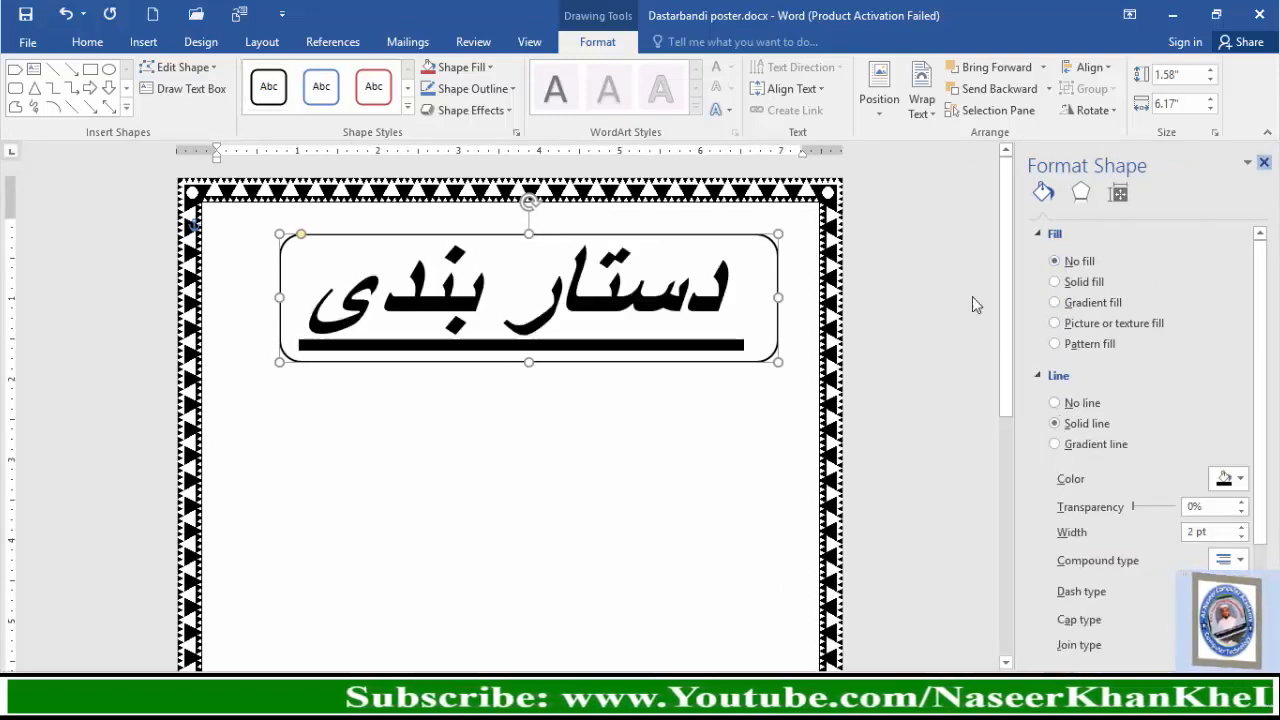
left_click(1264, 163)
left_click(877, 406)
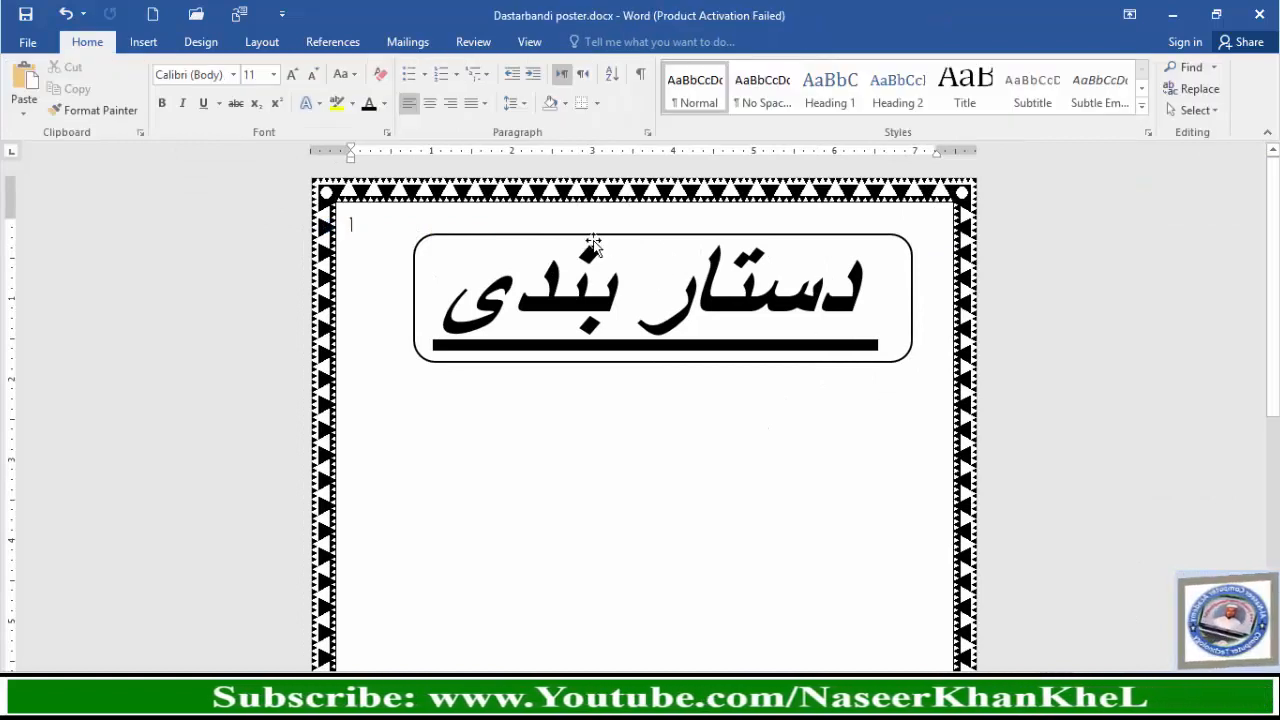
left_click(507, 231)
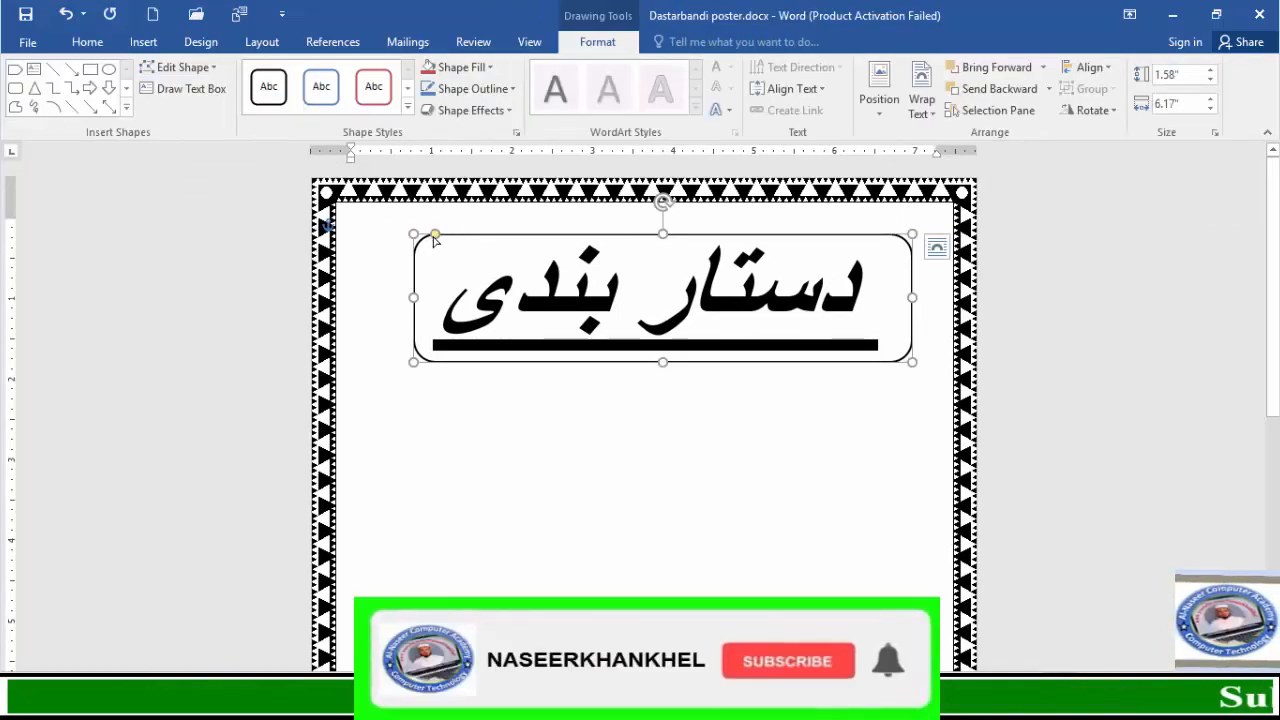
left_click_drag(436, 238, 463, 236)
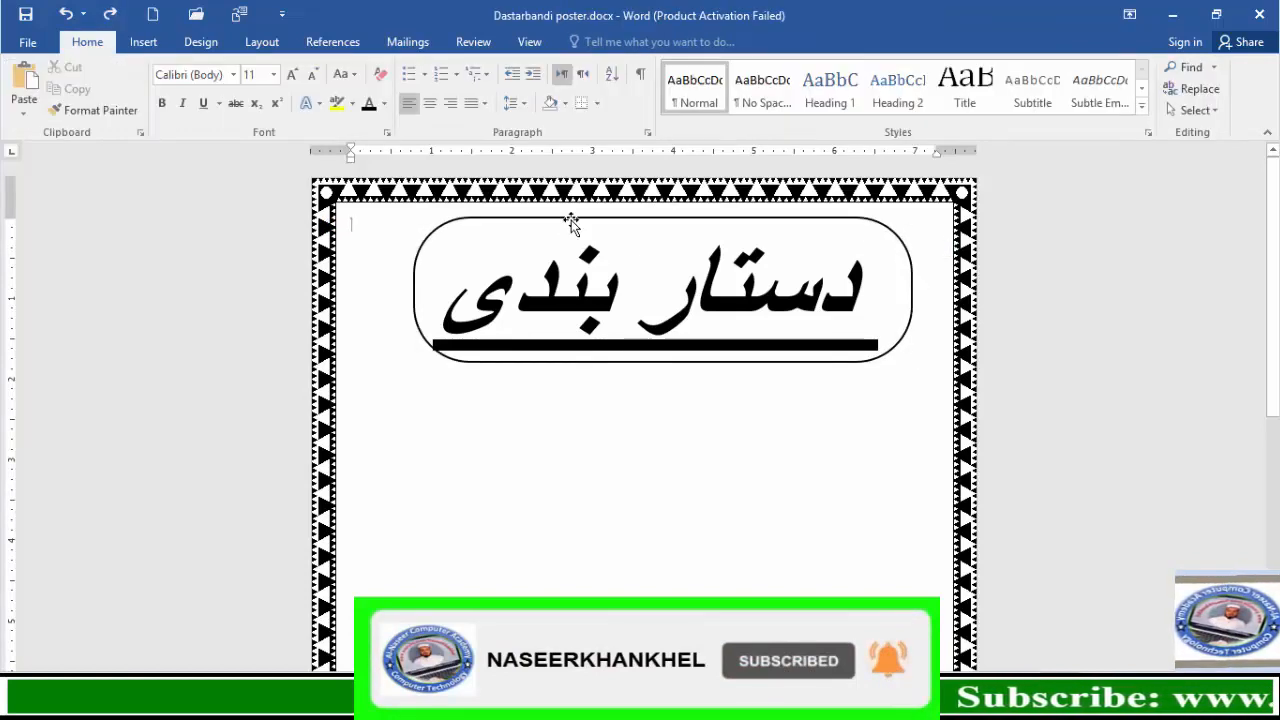
Move the title text box up to the page's upper border and refit the rounded frame around it, about 1.79" high.
left_click_drag(565, 218, 564, 410)
left_click(571, 341)
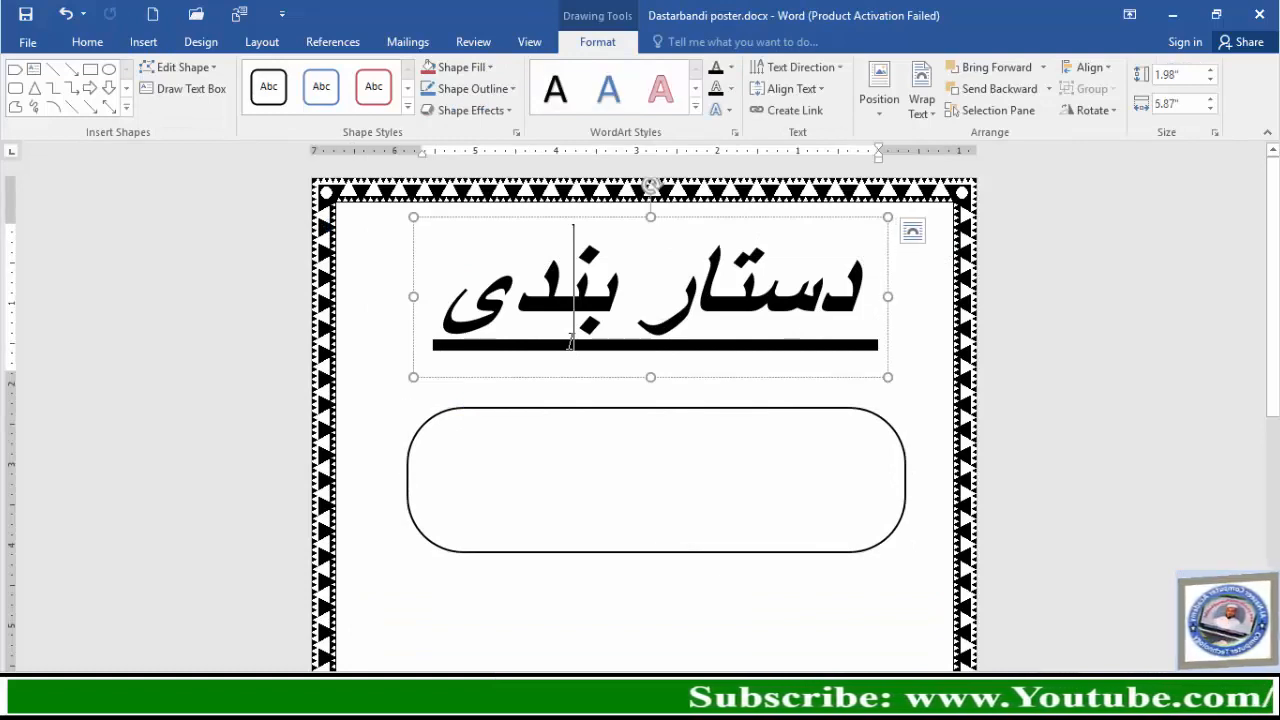
left_click_drag(580, 382, 579, 355)
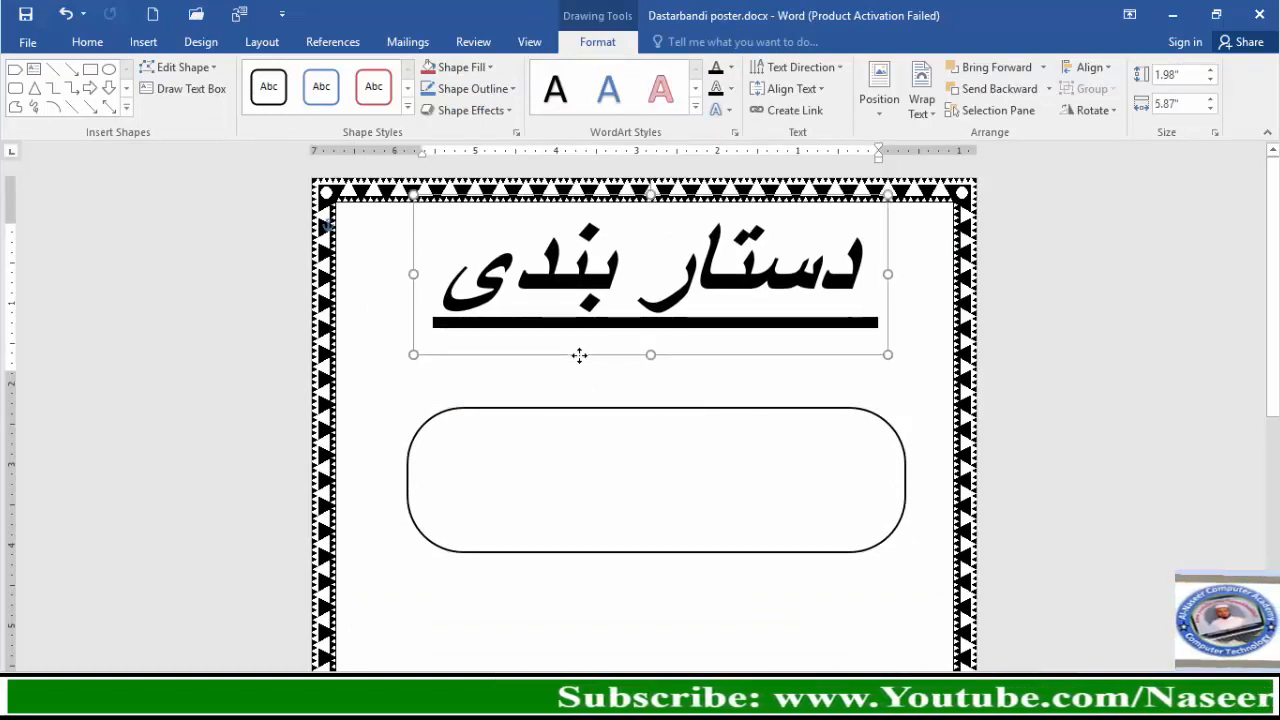
left_click_drag(591, 413, 590, 217)
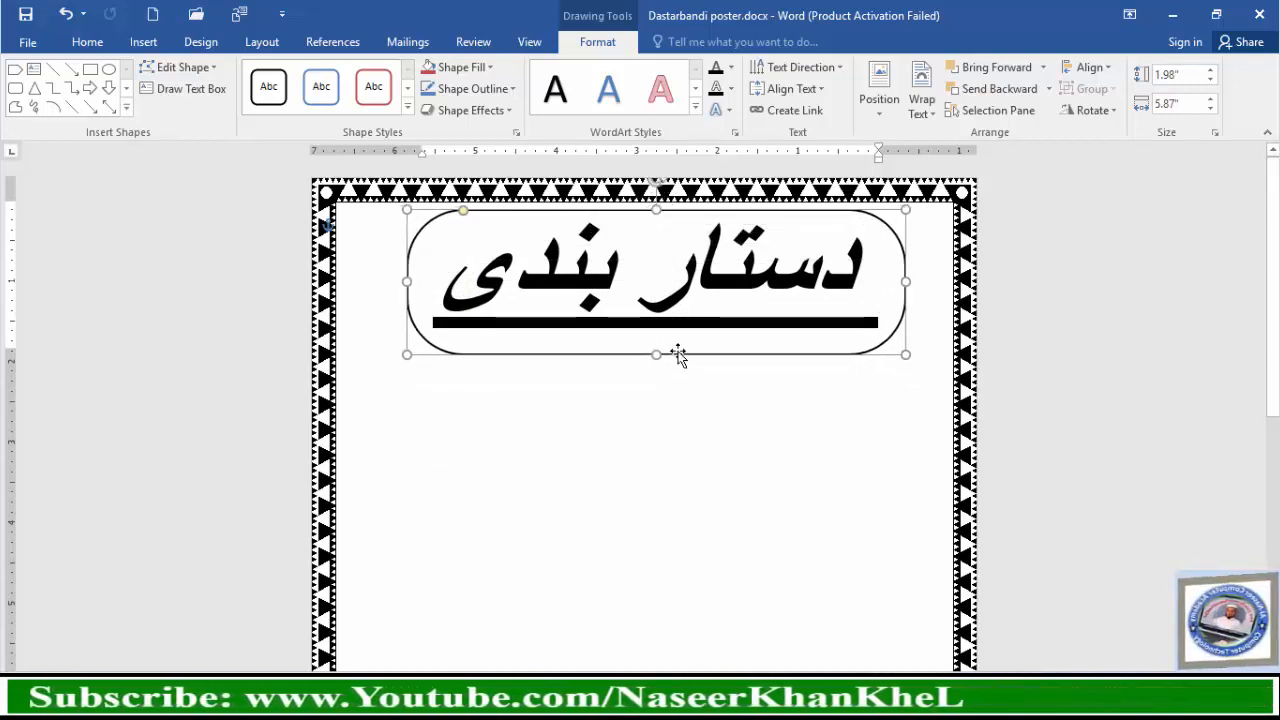
left_click_drag(659, 353, 659, 345)
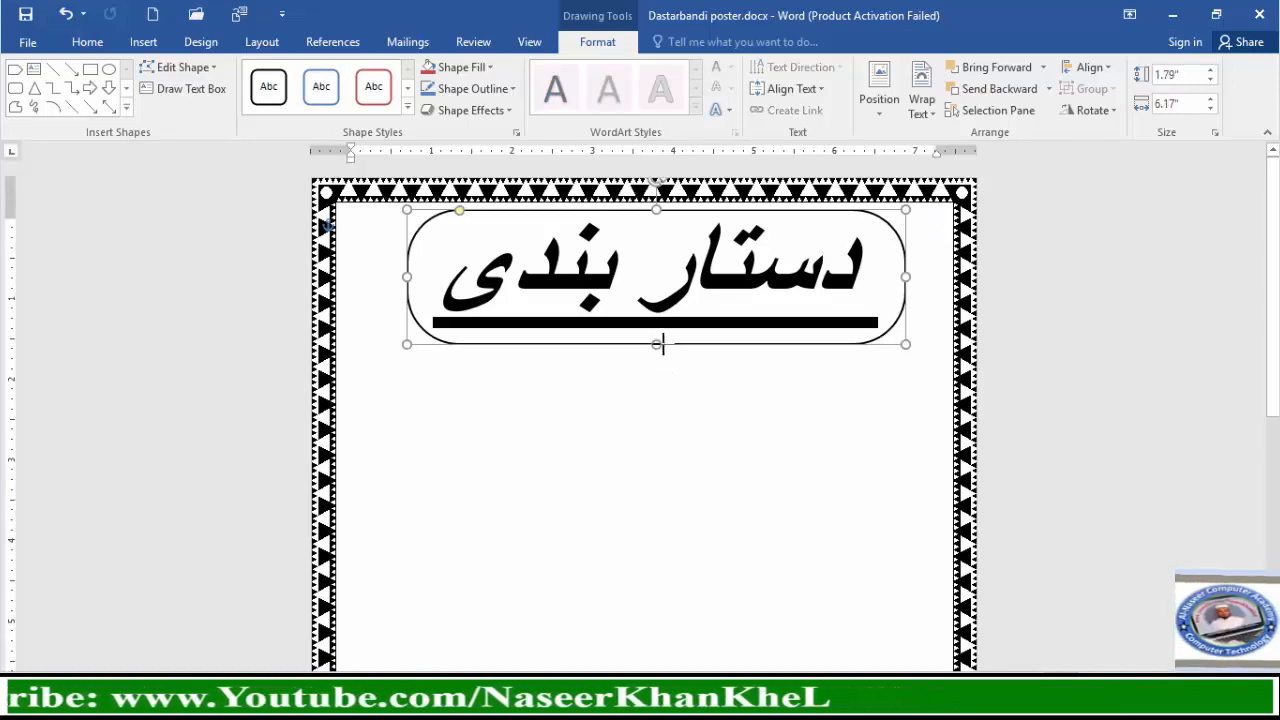
left_click(657, 427)
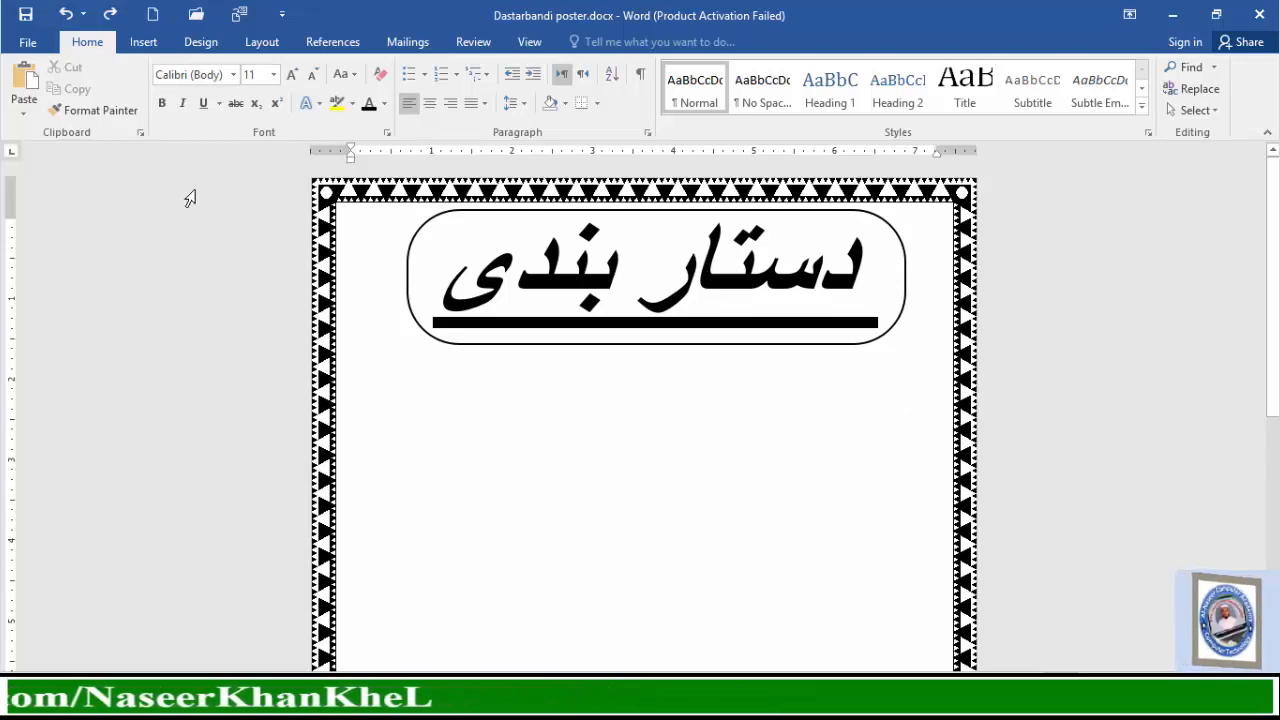
Draw a second text box about 6.26" wide and 1.41" high below the framed title.
left_click(155, 45)
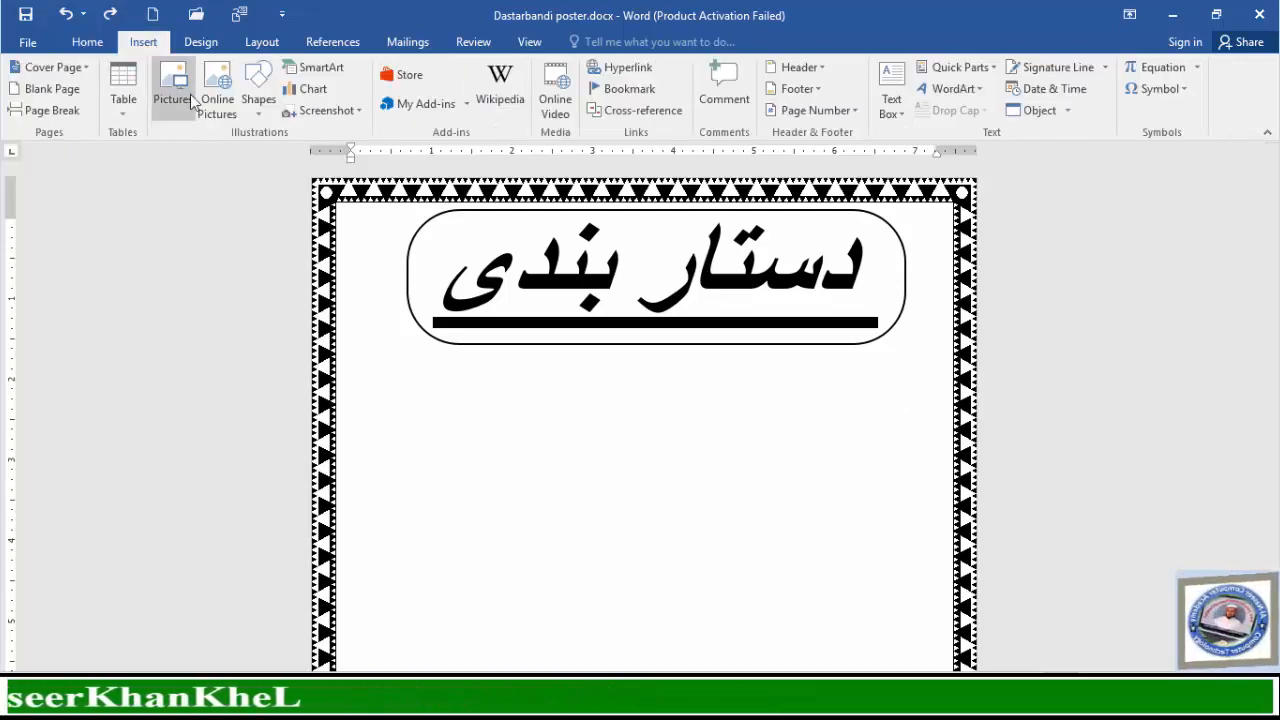
left_click(255, 112)
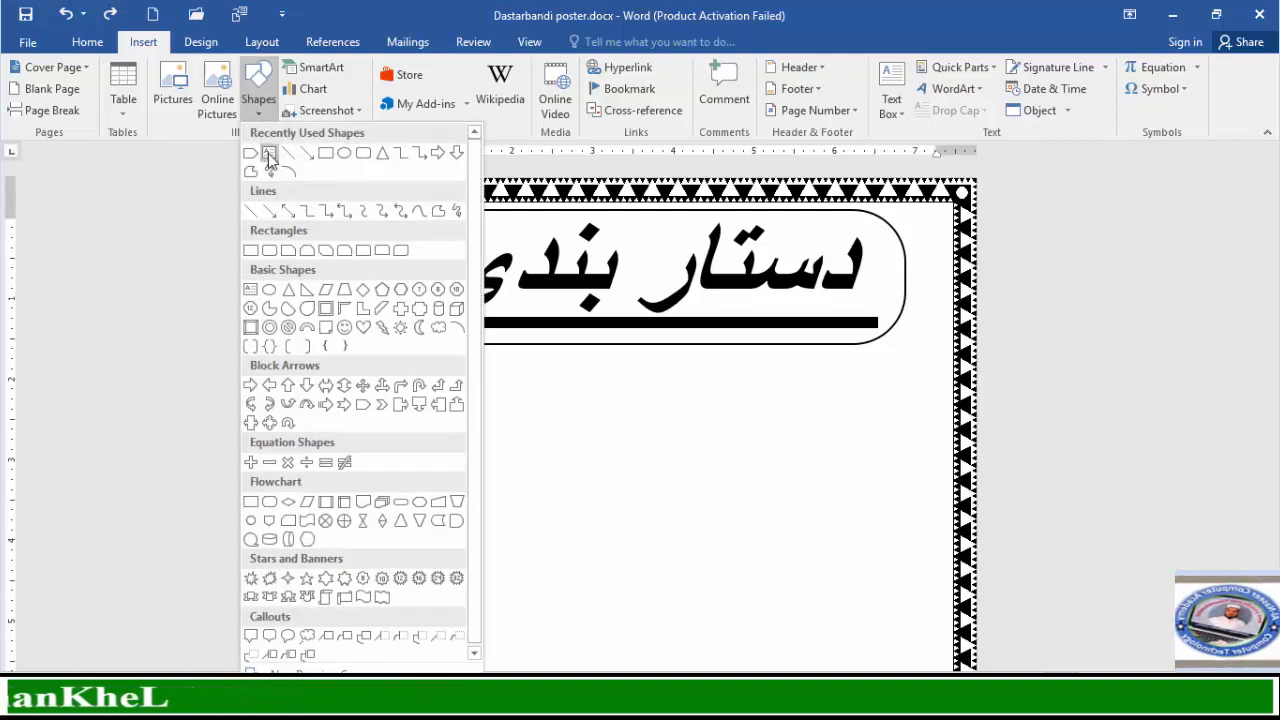
left_click(269, 155)
left_click_drag(905, 381, 400, 494)
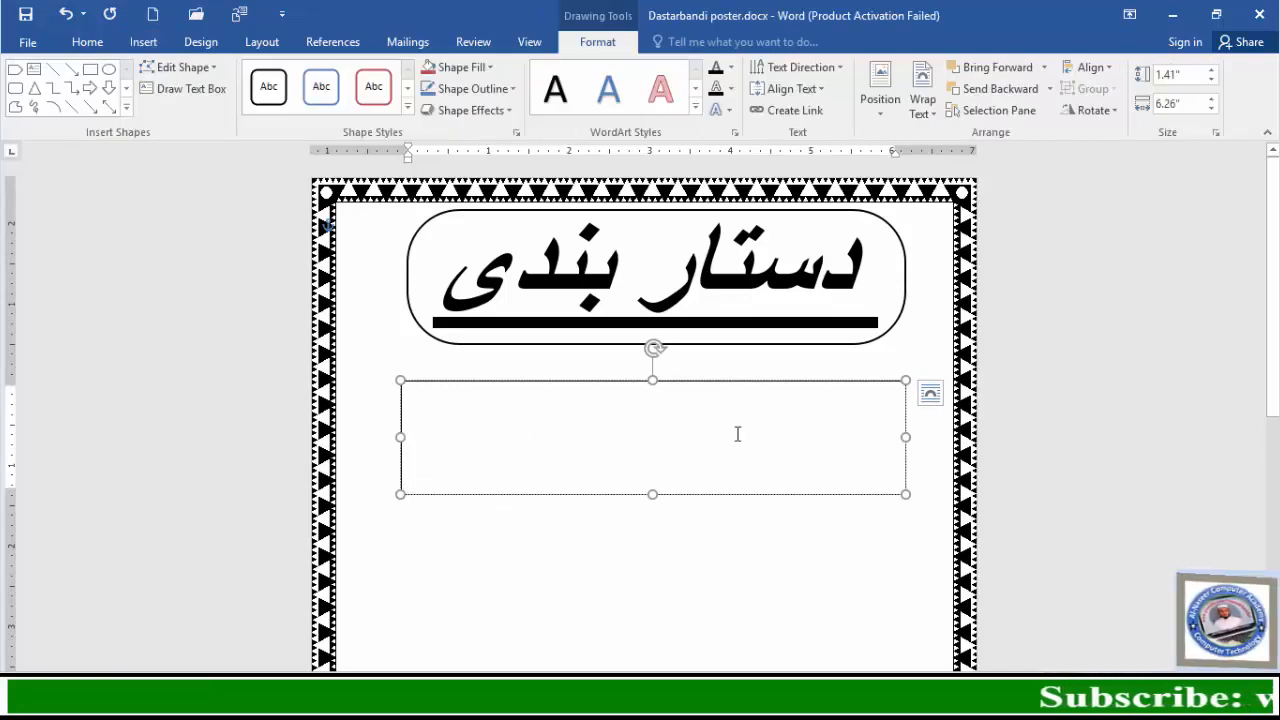
Set the empty text box below the title to right-to-left direction and paste the Urdu invitation paragraph into it.
left_click(87, 41)
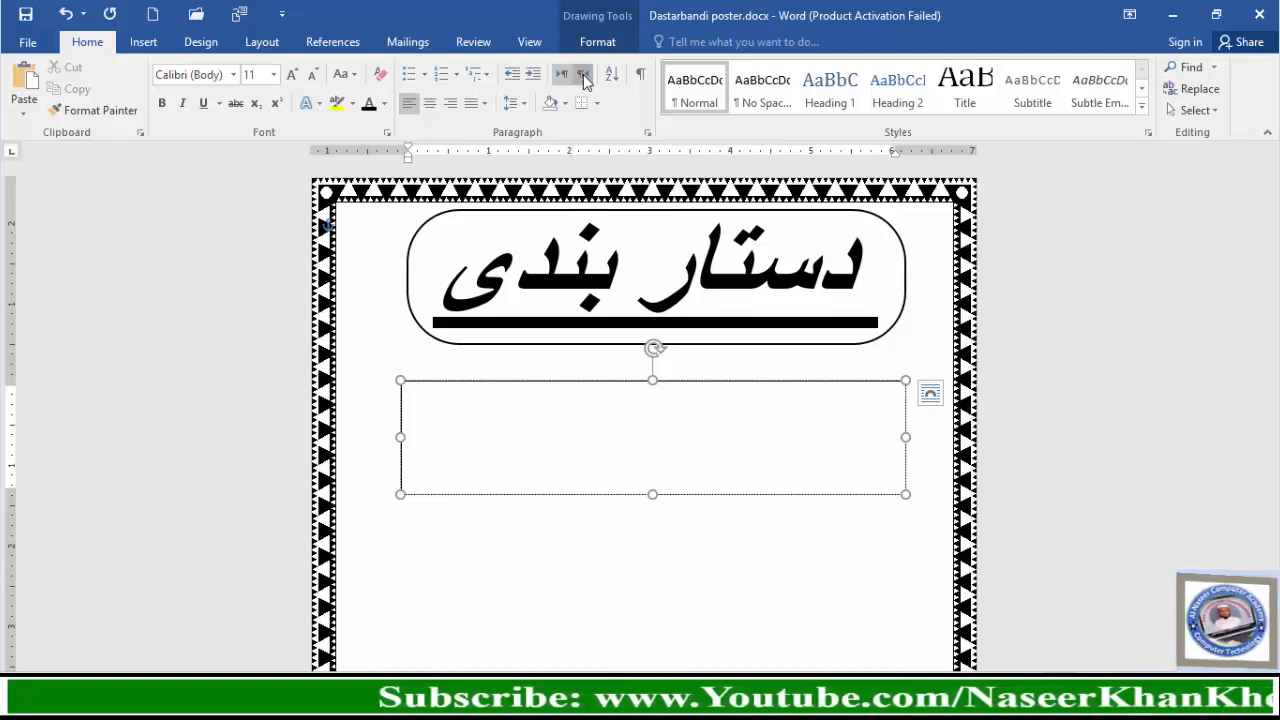
left_click(583, 76)
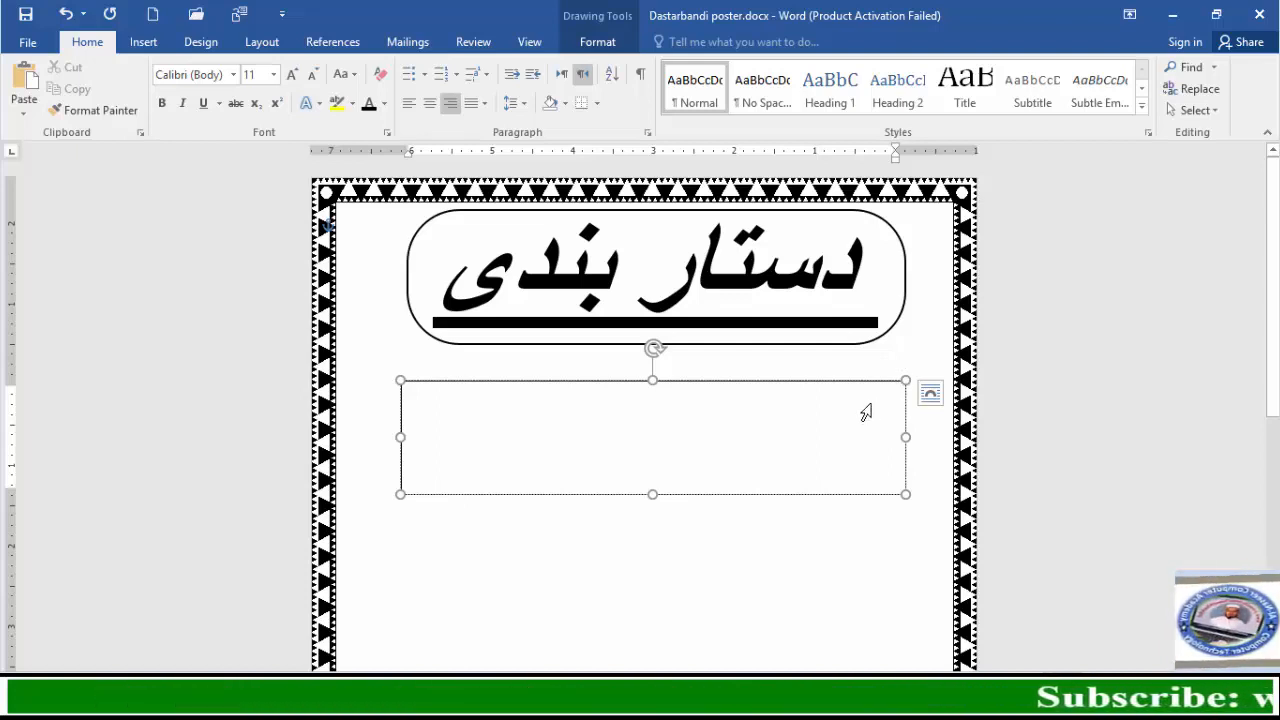
key("ctrl+v")
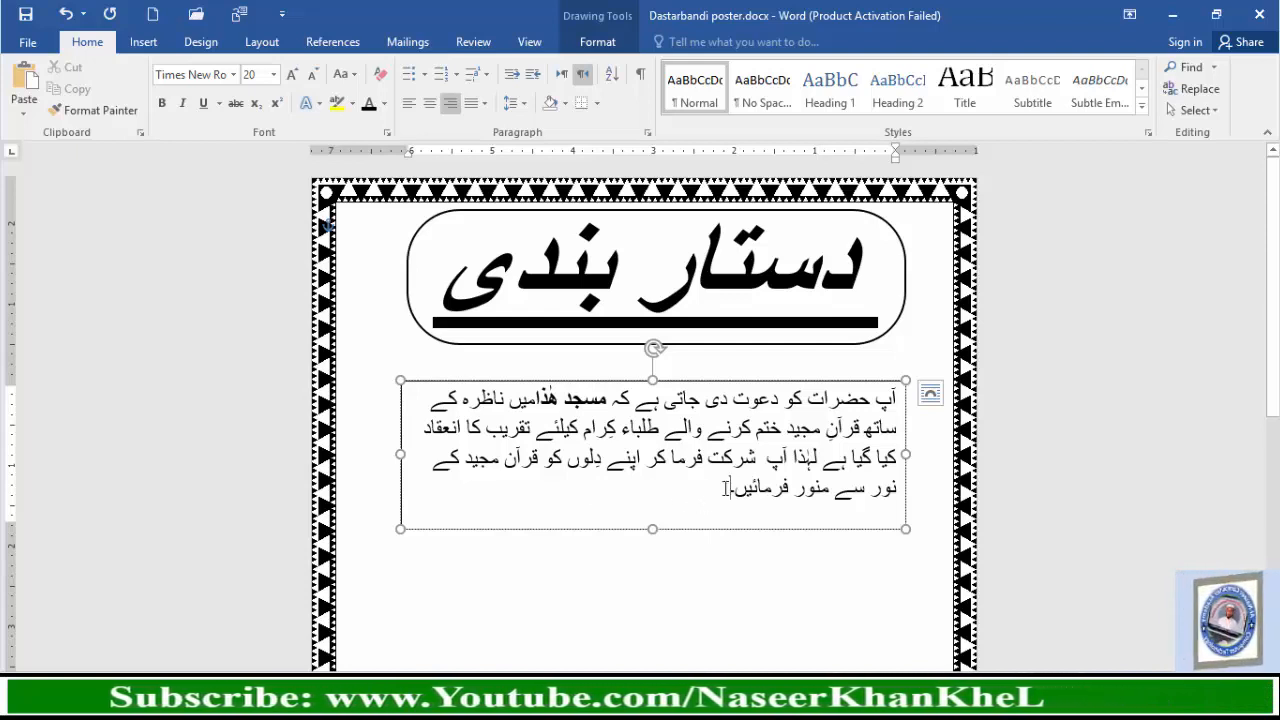
Change the font of the whole pasted invitation paragraph to Jameel Noori Nastaleeq.
left_click_drag(729, 488, 897, 395)
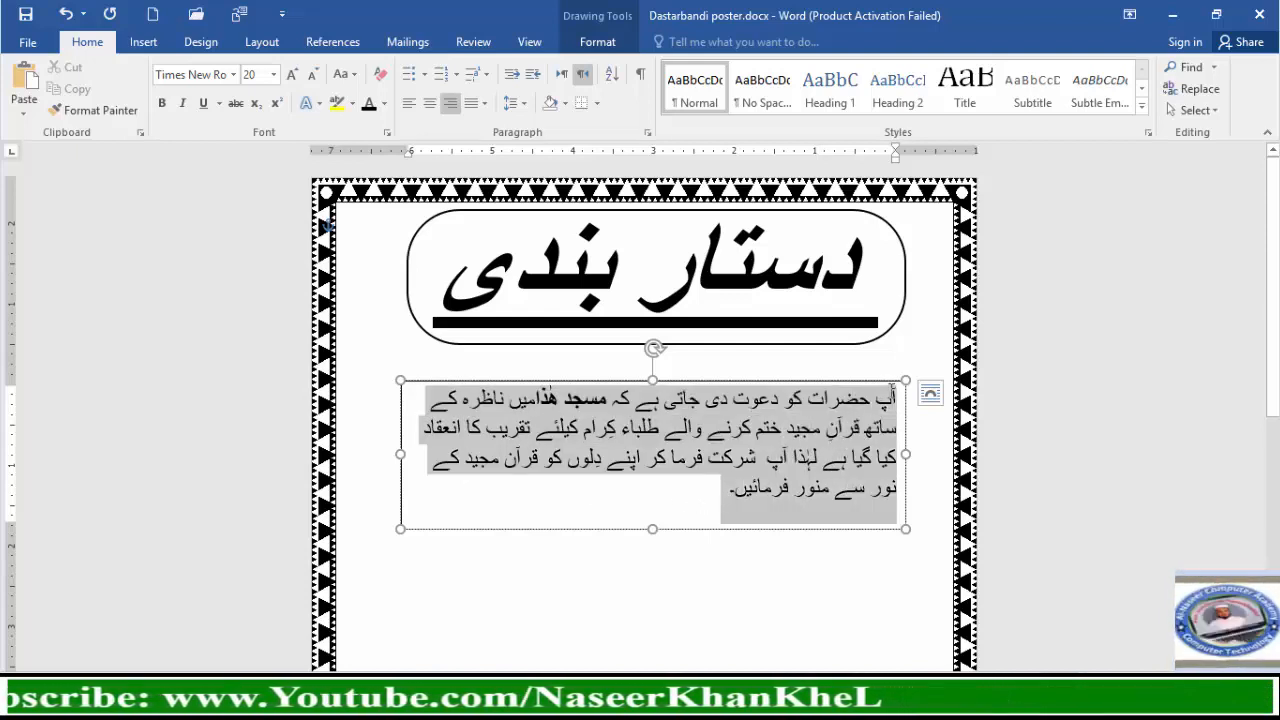
left_click(234, 75)
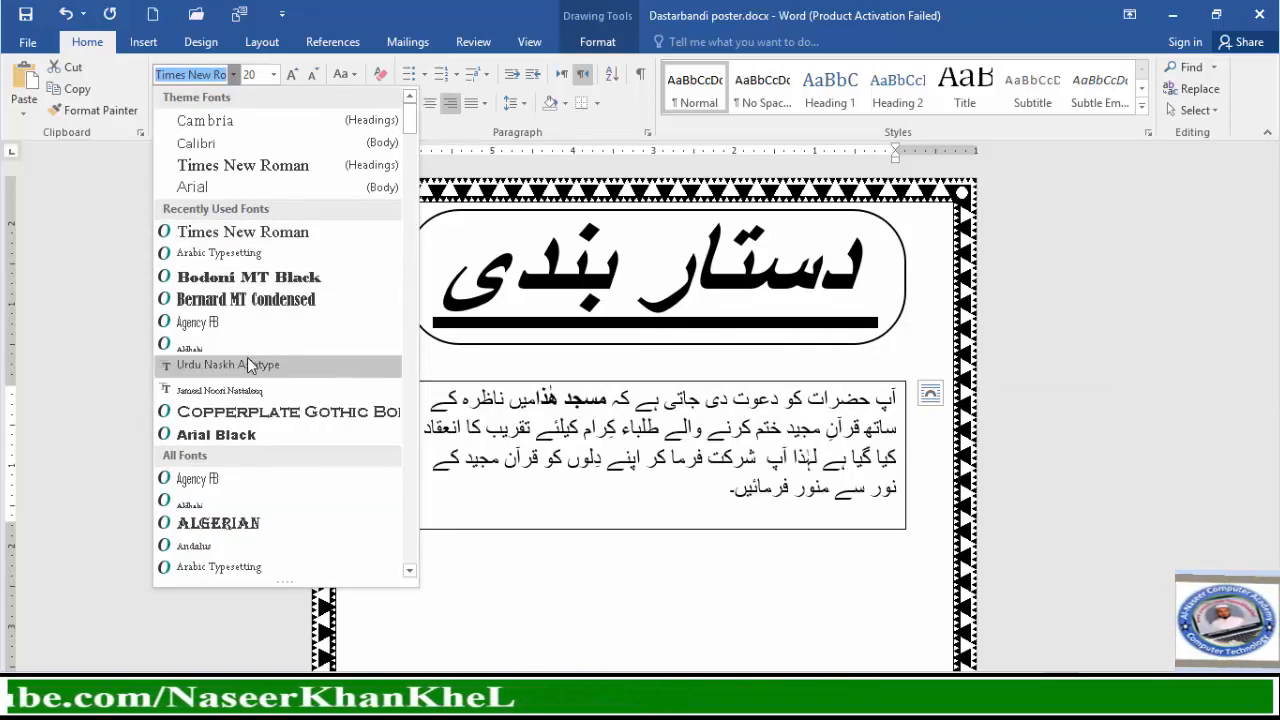
left_click(246, 389)
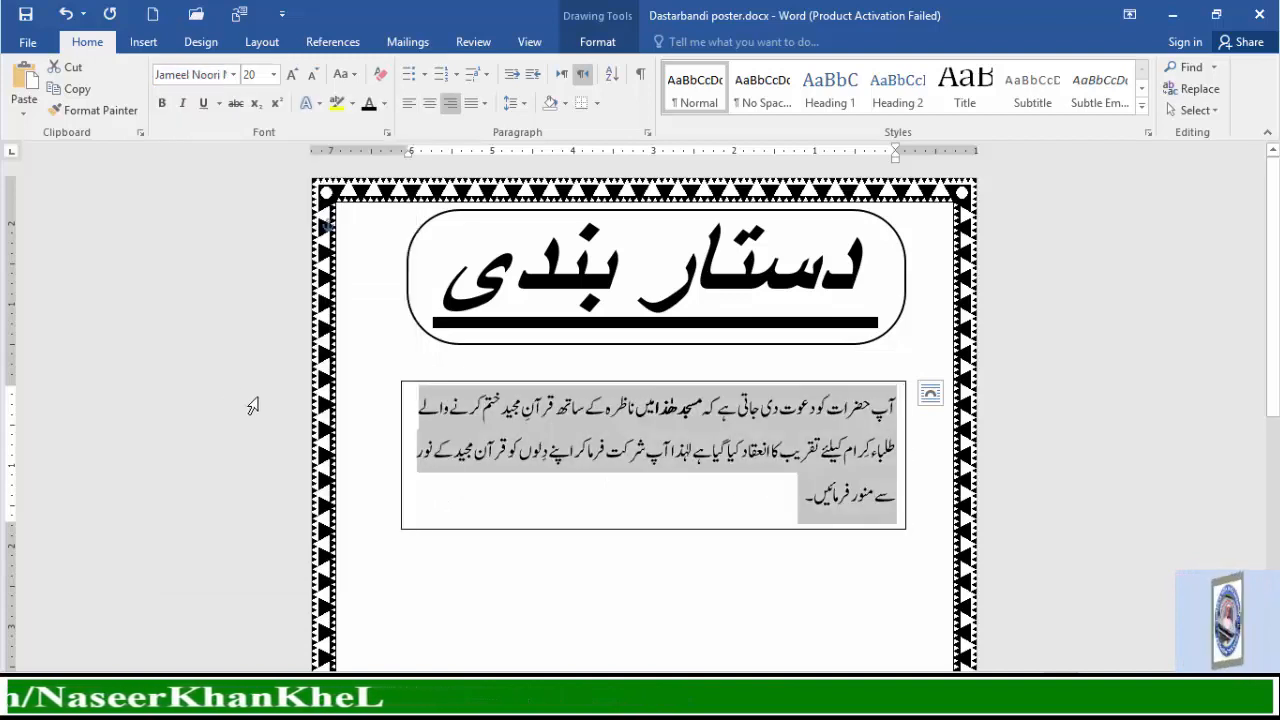
left_click(691, 521)
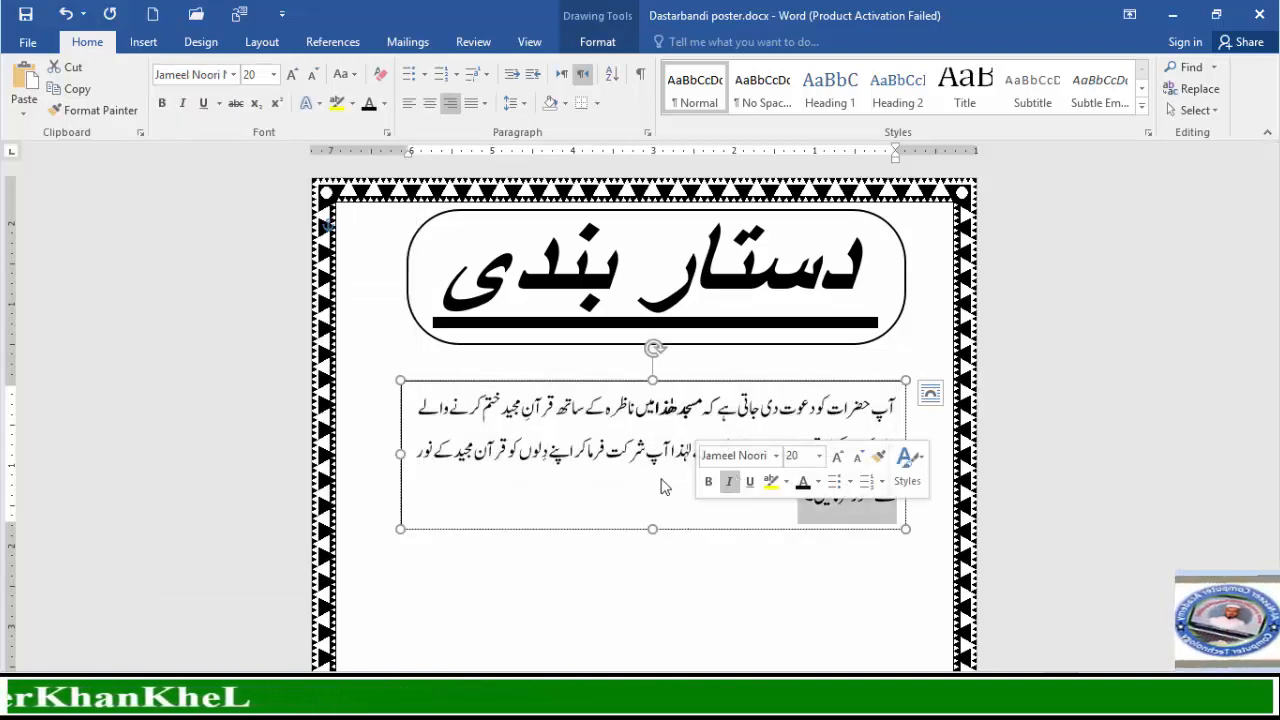
Widen the invitation text box to nearly the full width inside the border, shorten it around two text lines and move it up under the title.
left_click_drag(397, 455, 347, 455)
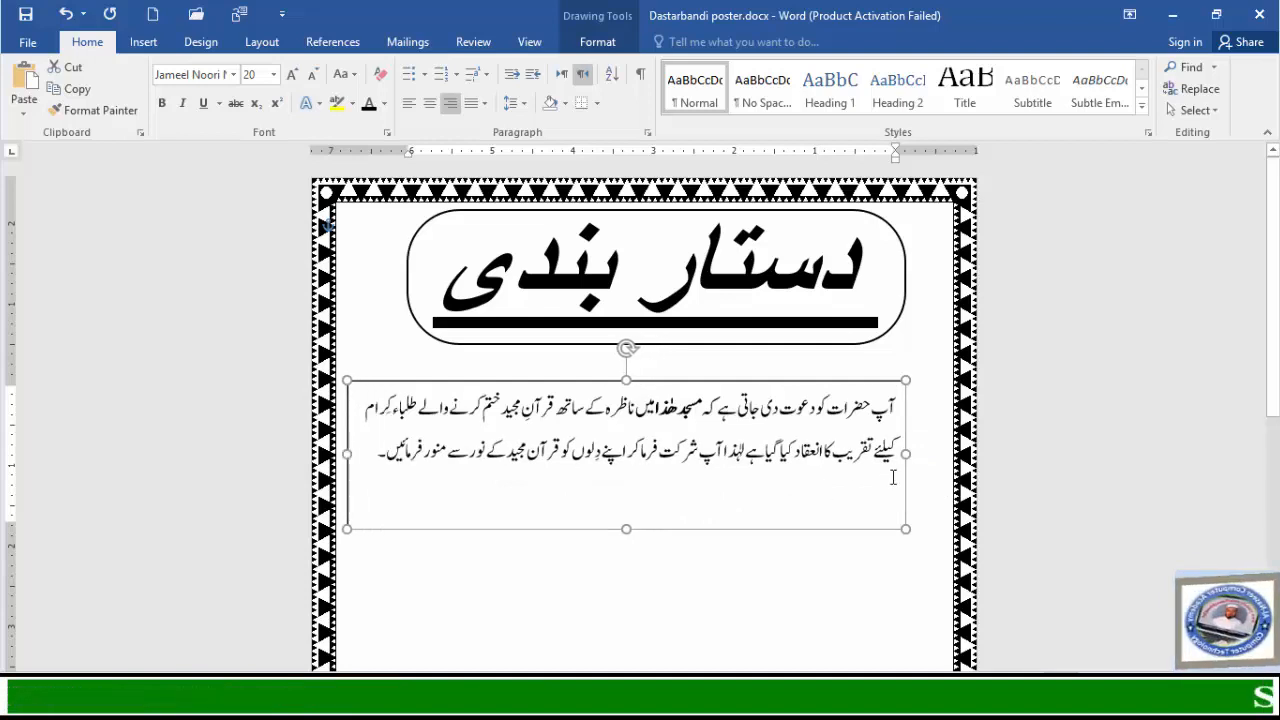
left_click_drag(905, 453, 939, 457)
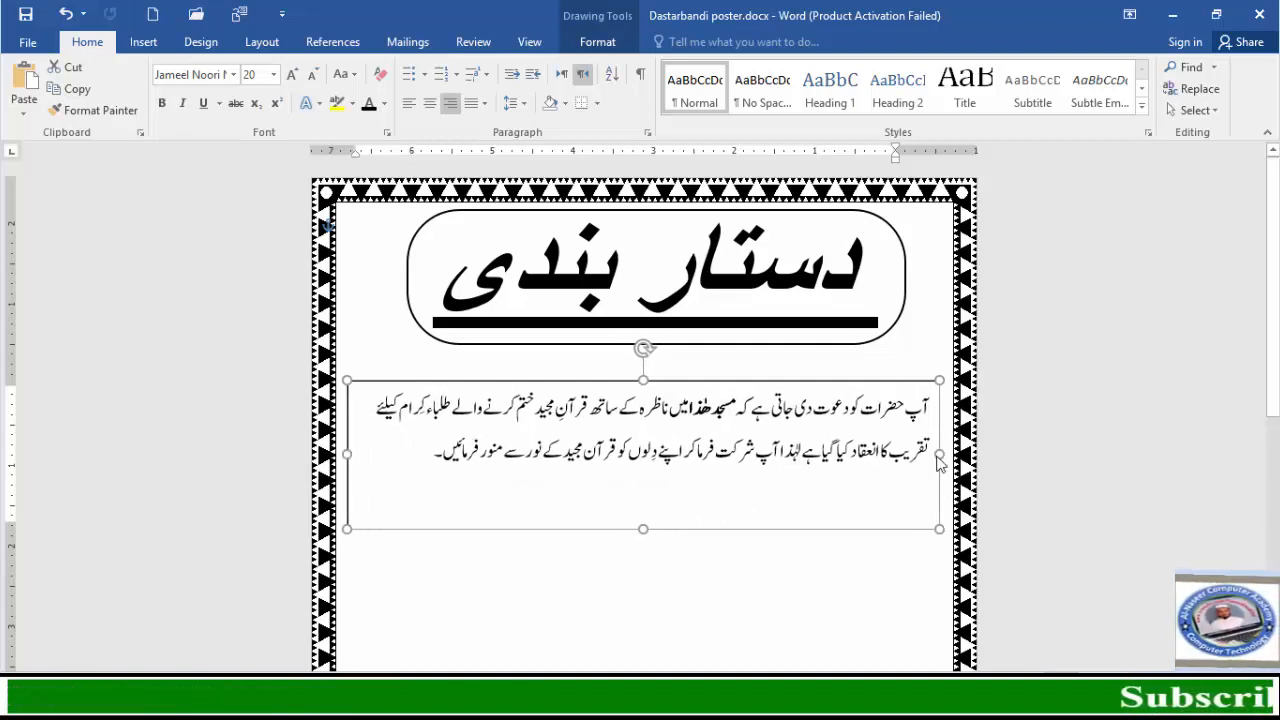
left_click_drag(643, 529, 645, 487)
left_click_drag(620, 378, 625, 361)
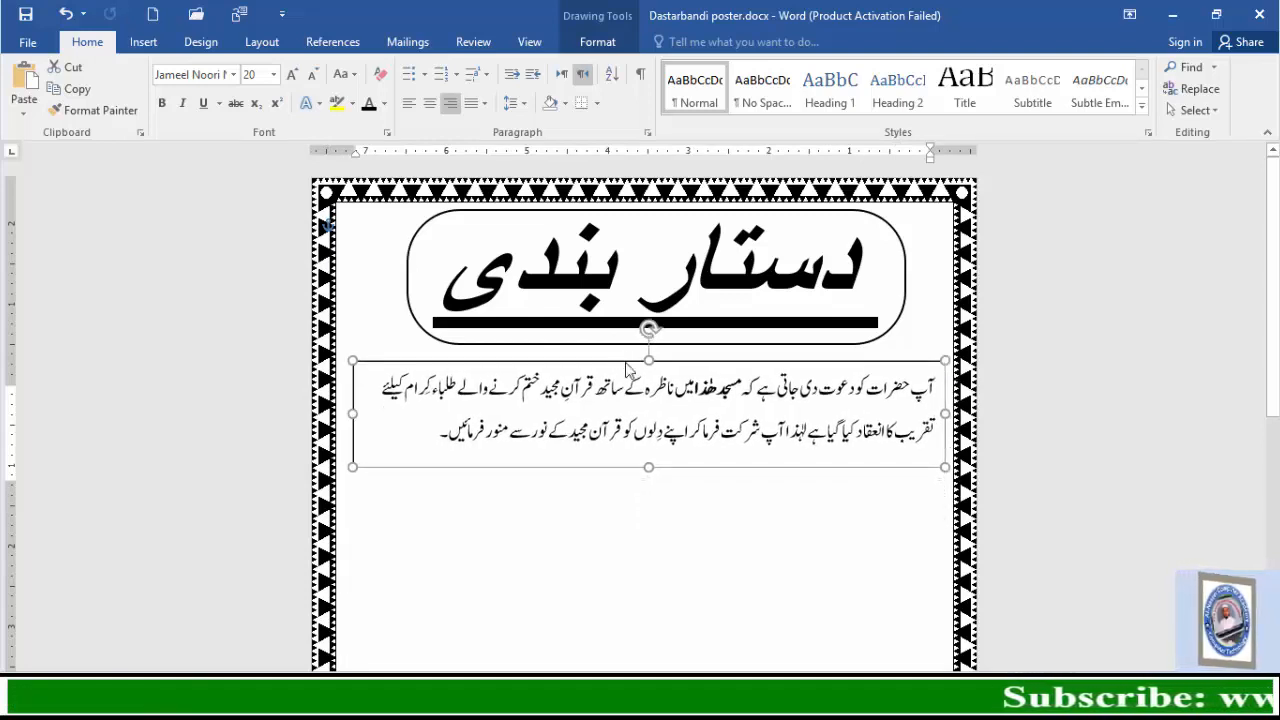
left_click_drag(351, 416, 367, 416)
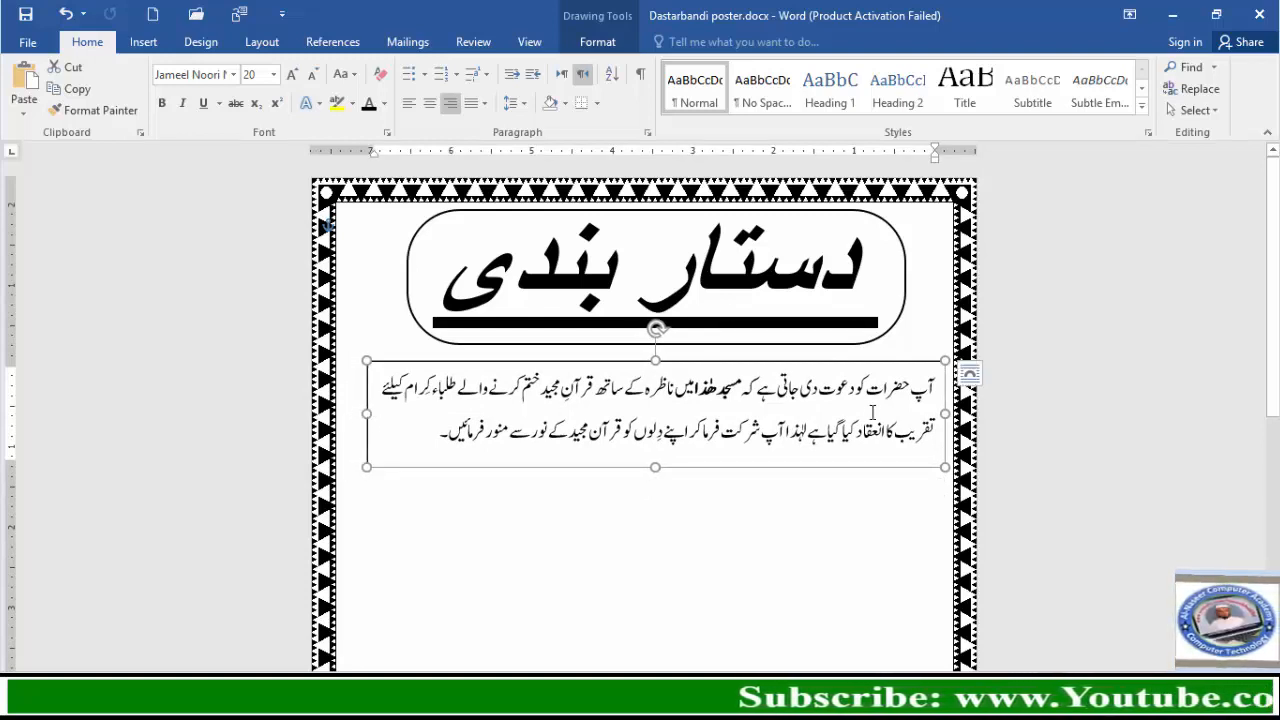
left_click_drag(945, 416, 935, 416)
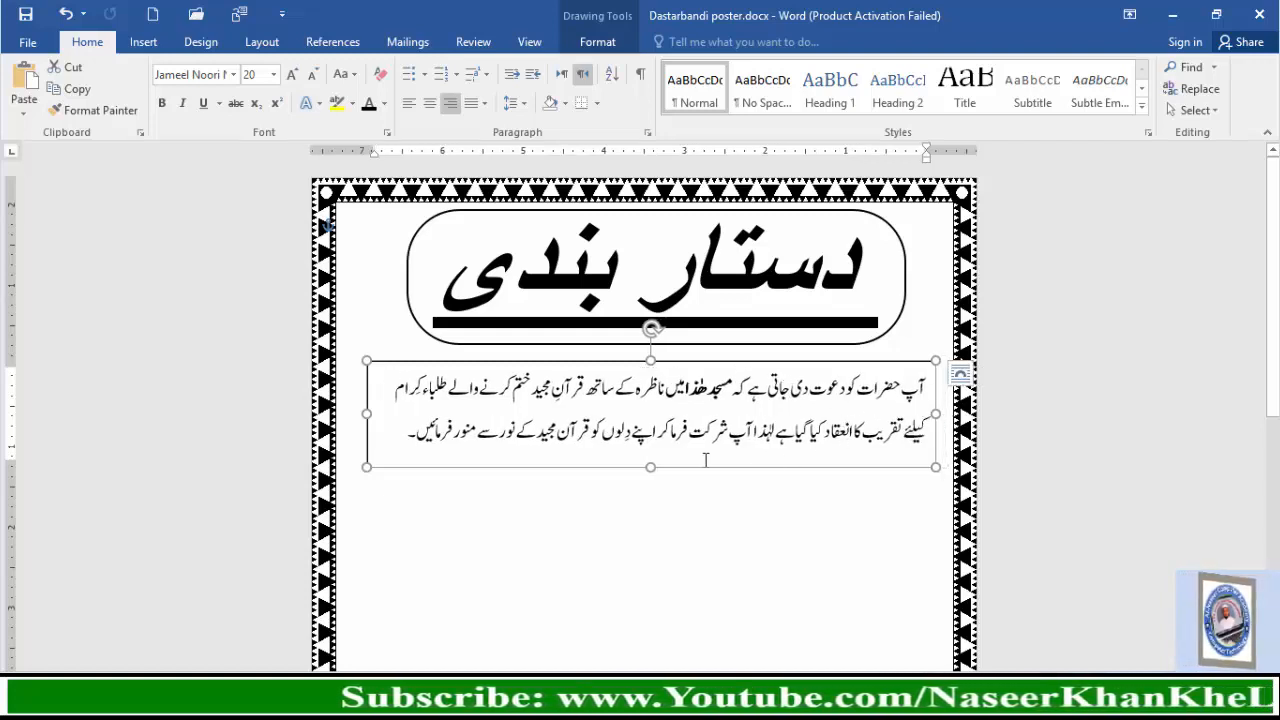
Format the invitation text box with no fill and no line.
right_click(638, 364)
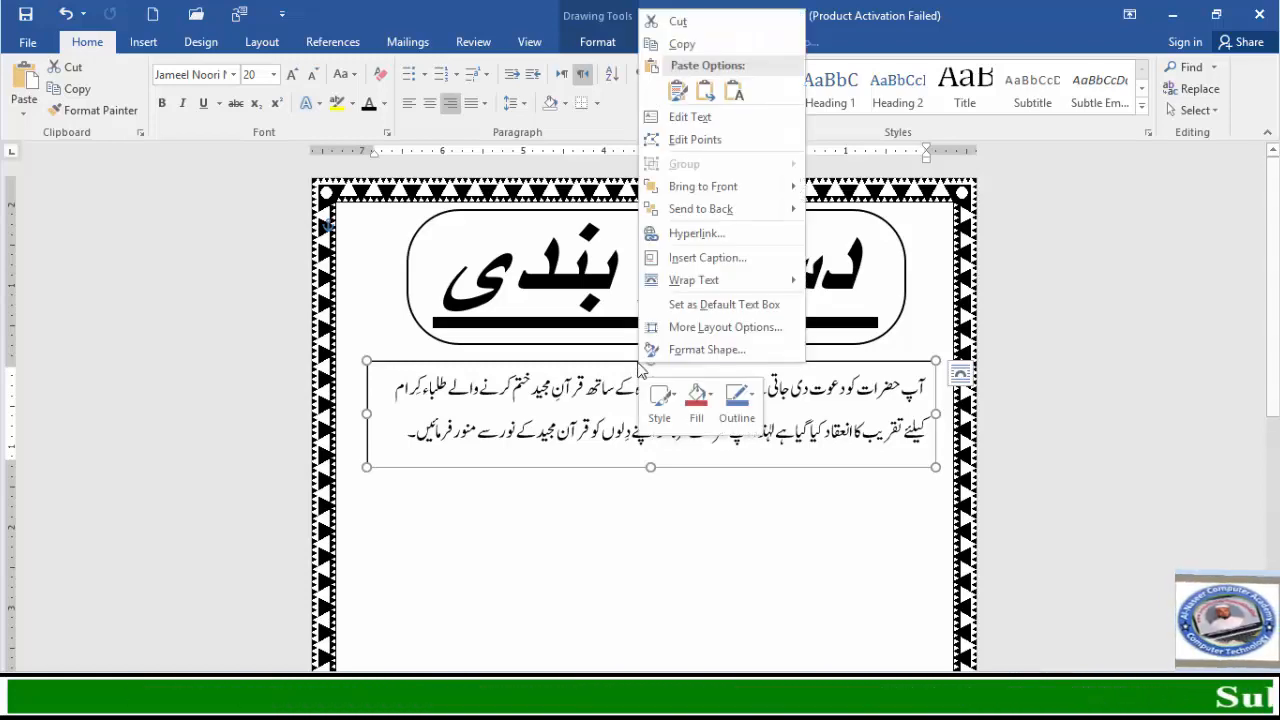
left_click(702, 357)
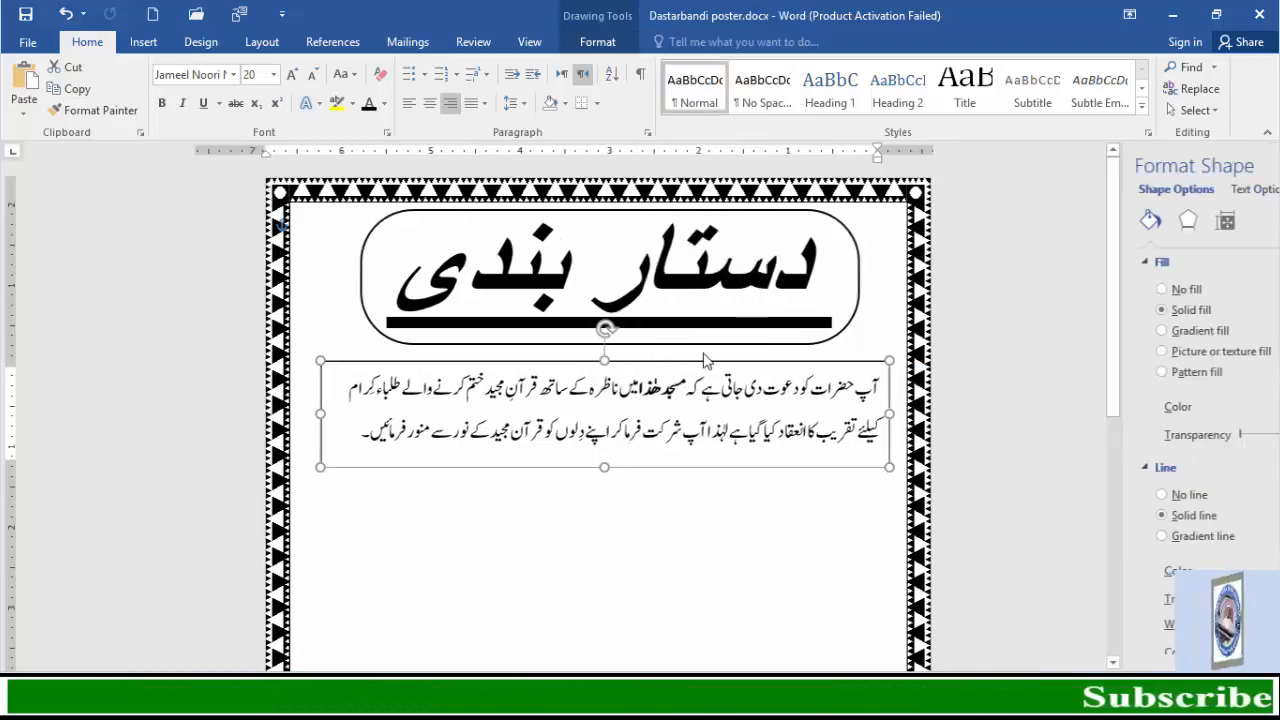
left_click(1053, 290)
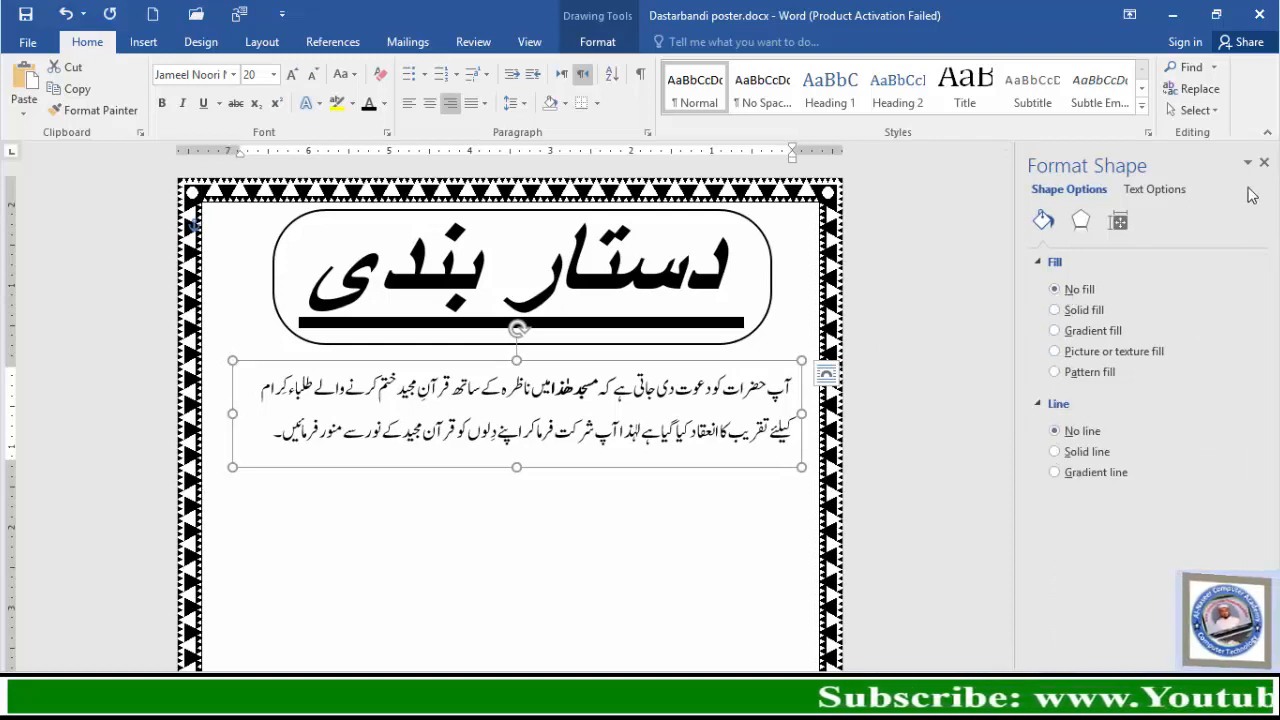
left_click(1265, 163)
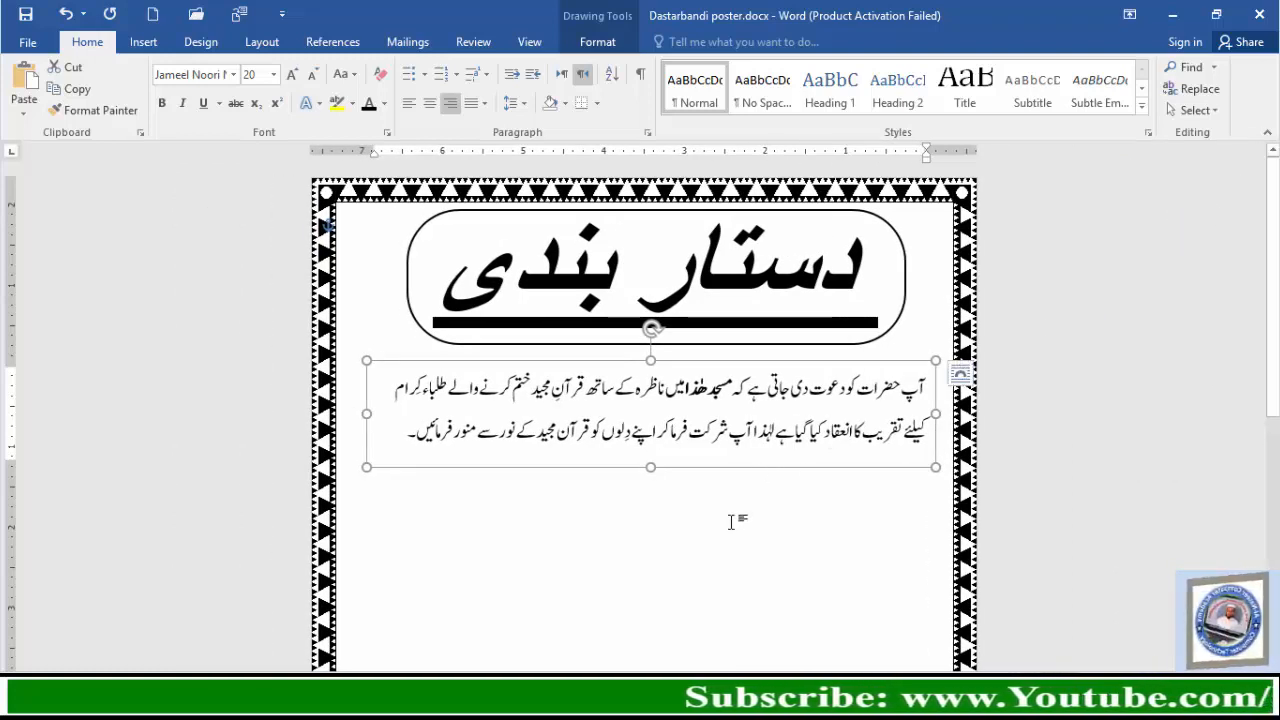
left_click(908, 433)
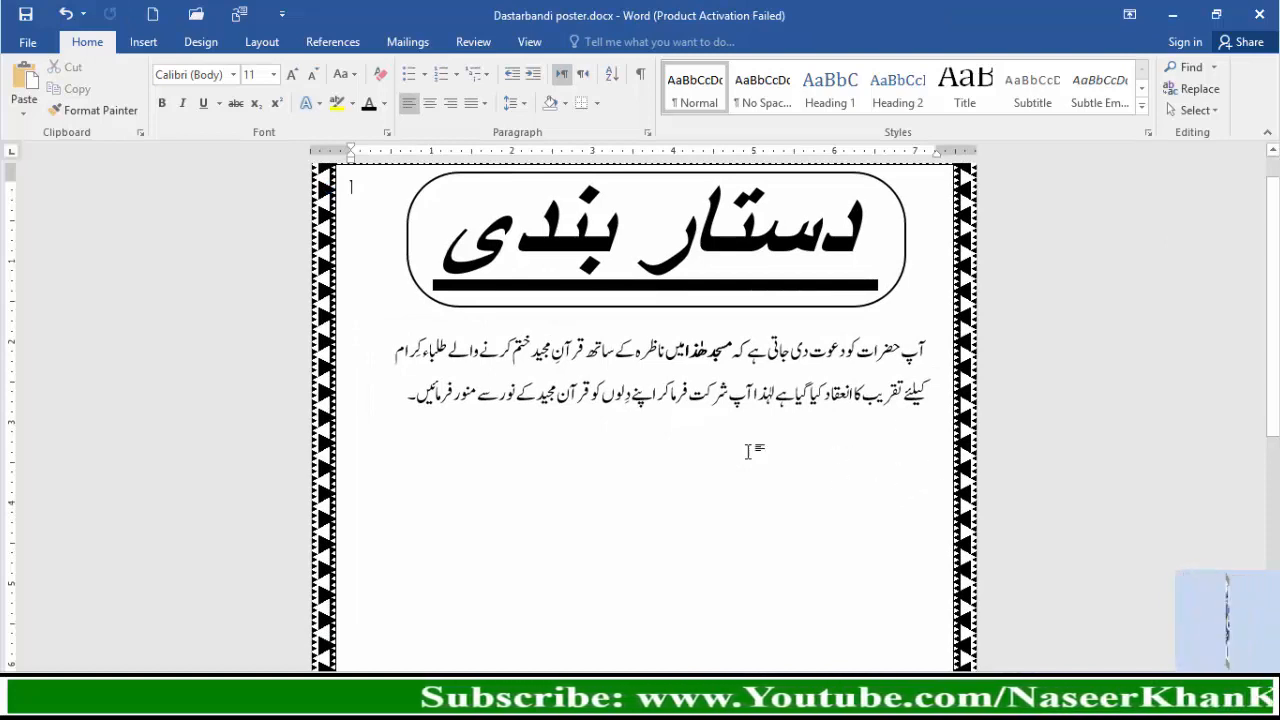
Open the gallery of insertable shapes.
left_click(145, 41)
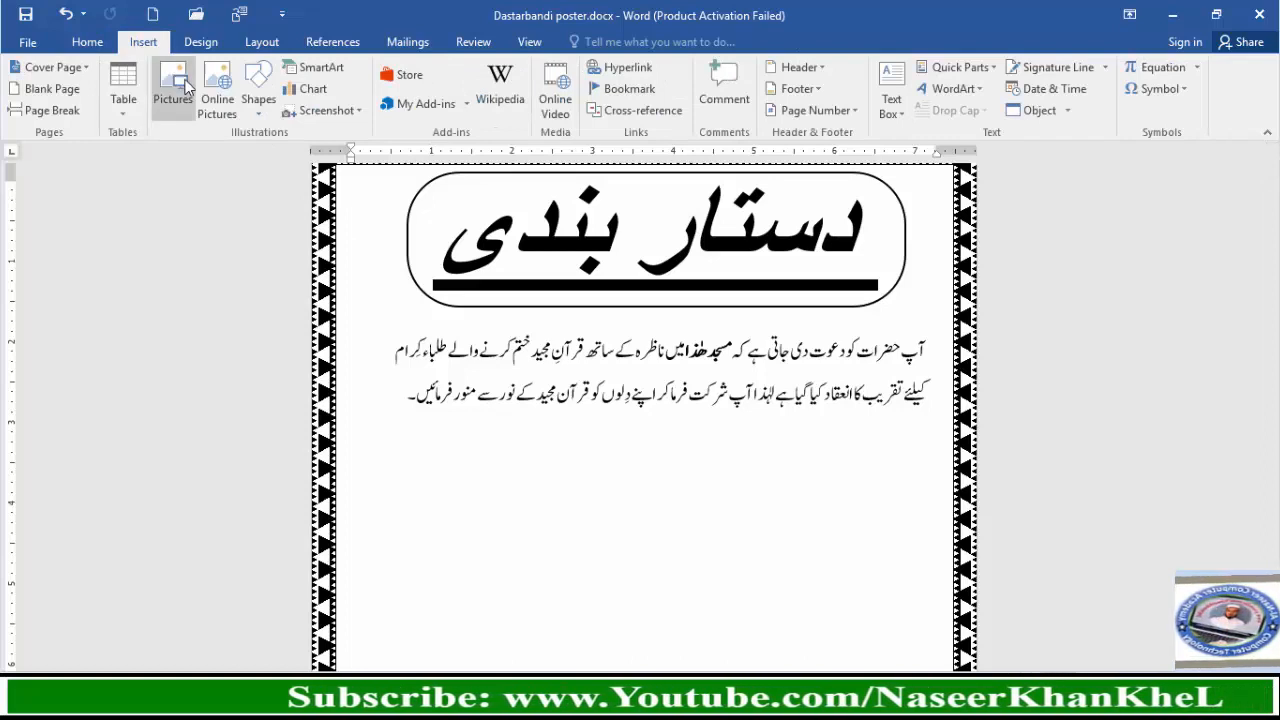
left_click(258, 85)
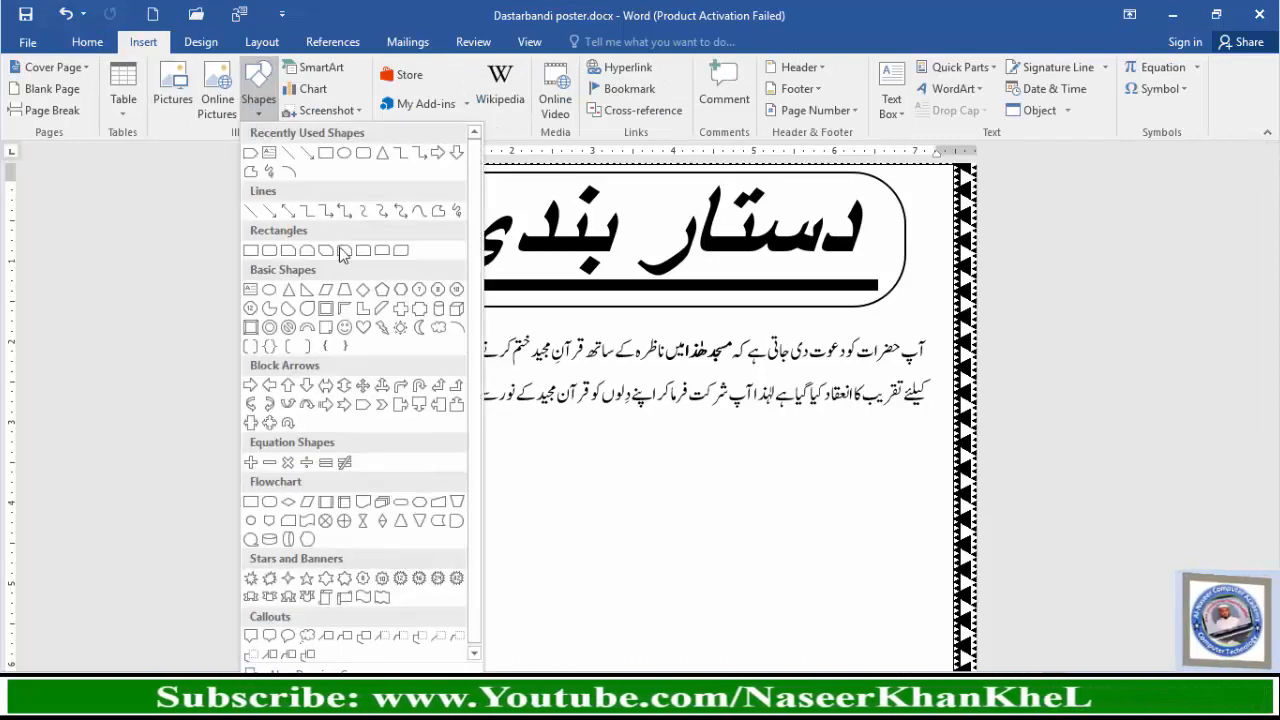
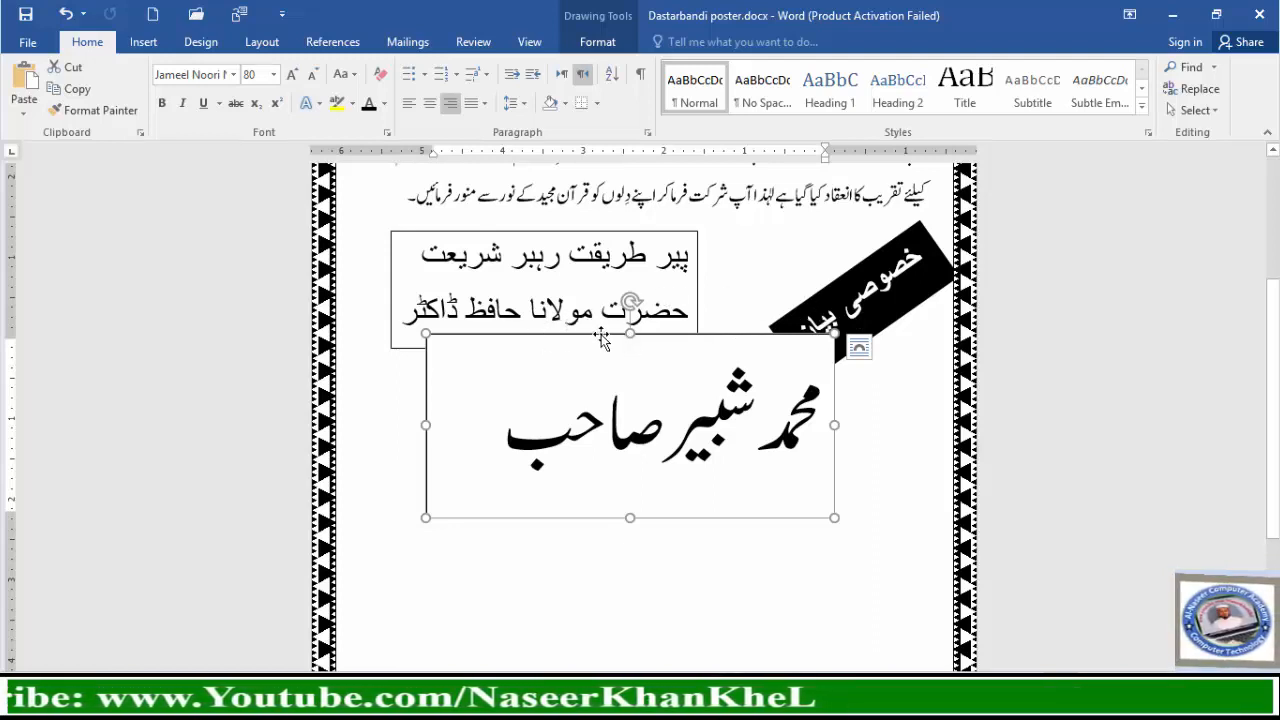
Give the large speaker-name text box no fill and no line, and place it directly under the two-line honorific text box.
left_click_drag(600, 337, 607, 364)
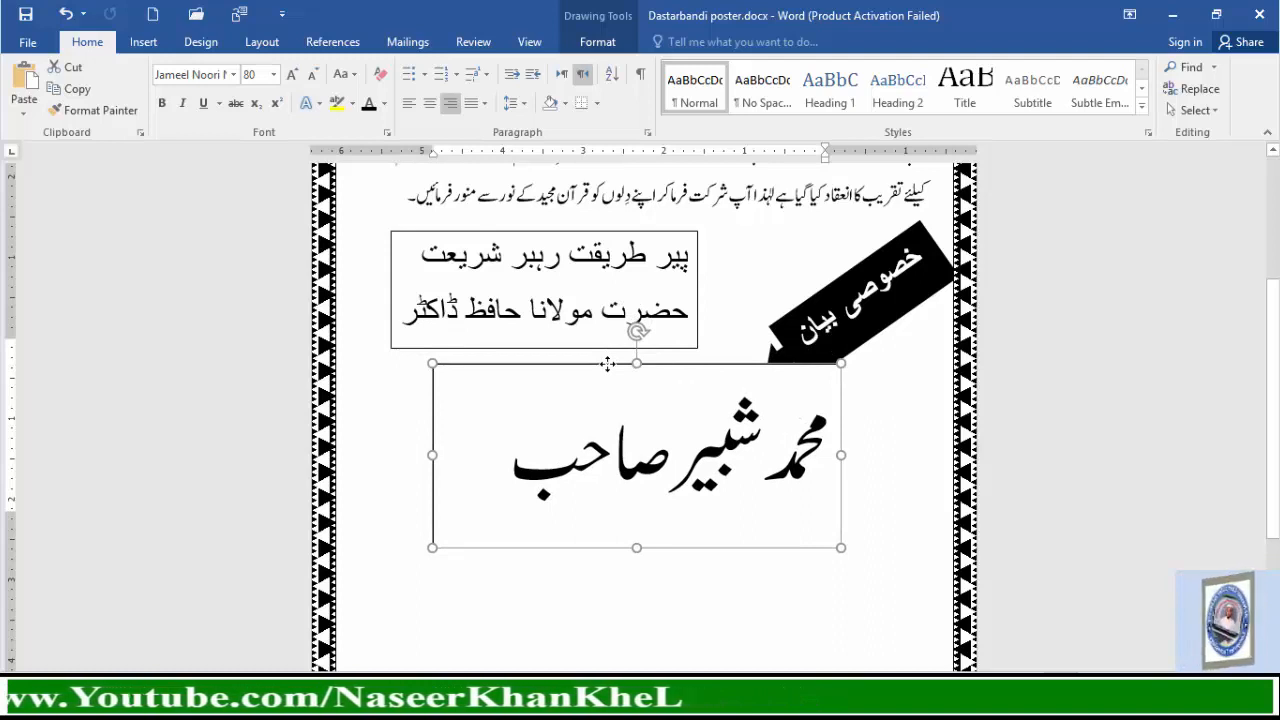
left_click_drag(607, 364, 601, 362)
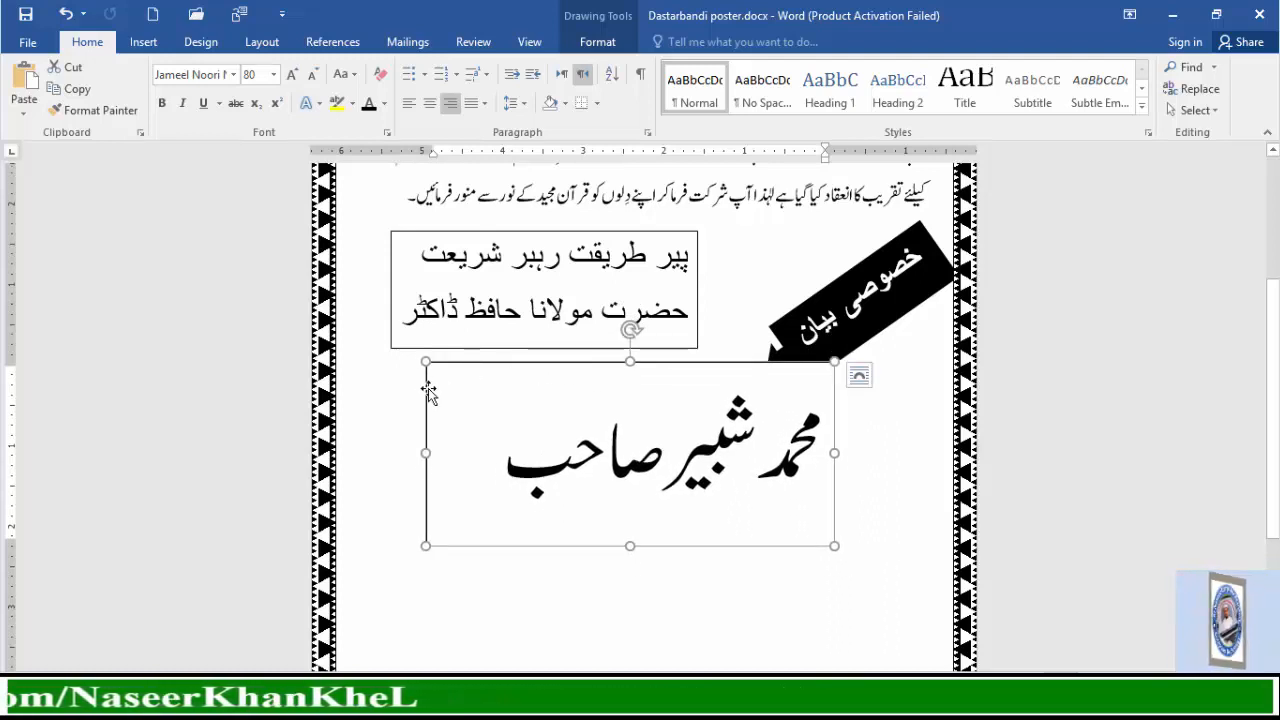
right_click(425, 421)
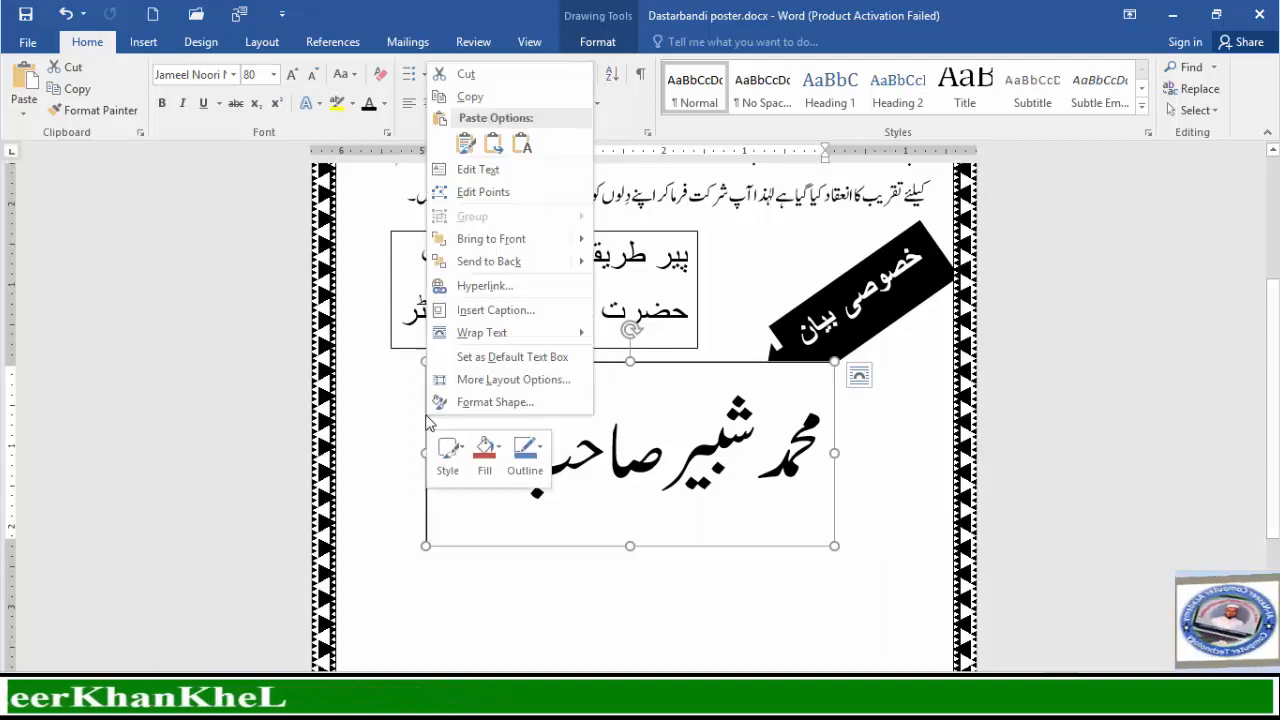
left_click(483, 402)
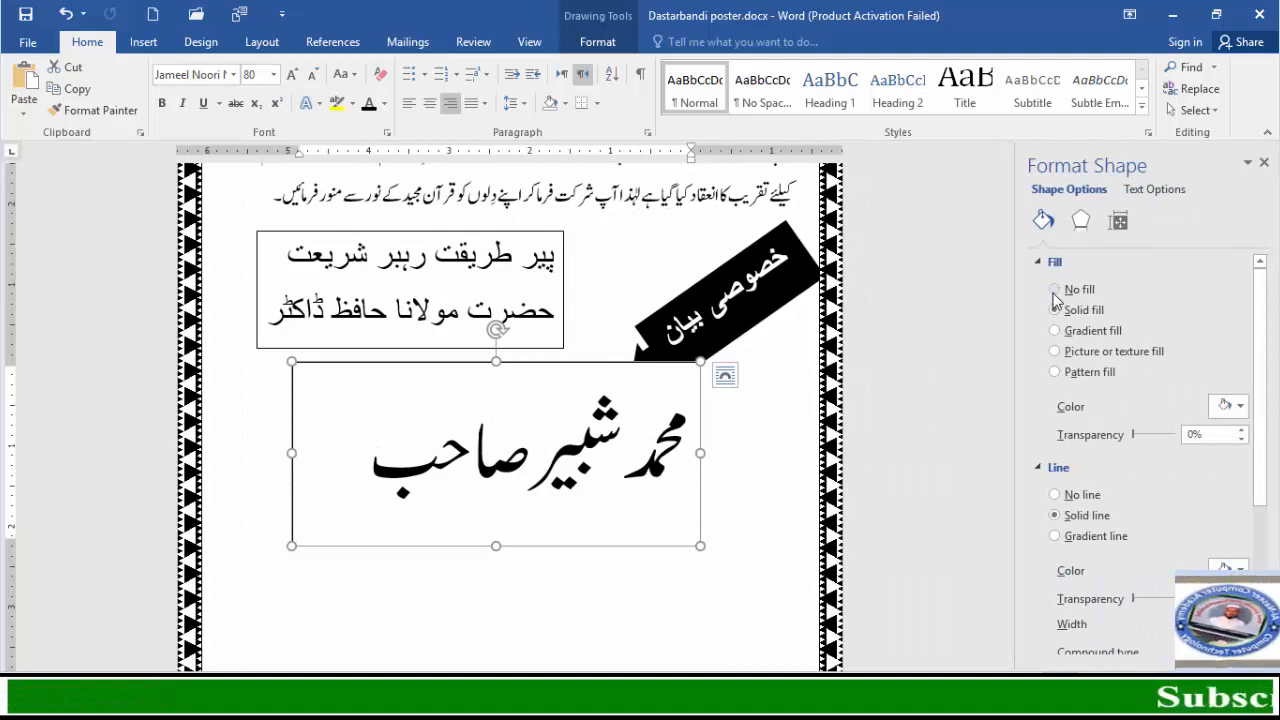
left_click(1055, 289)
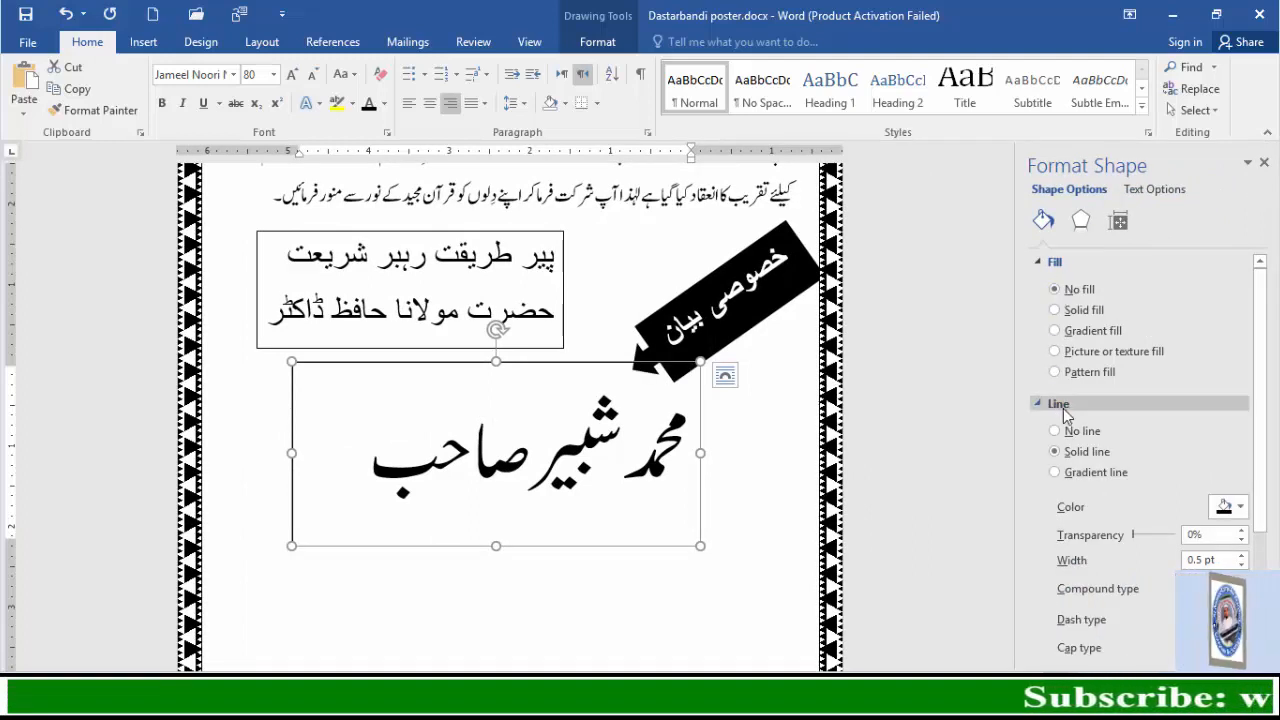
left_click(1055, 431)
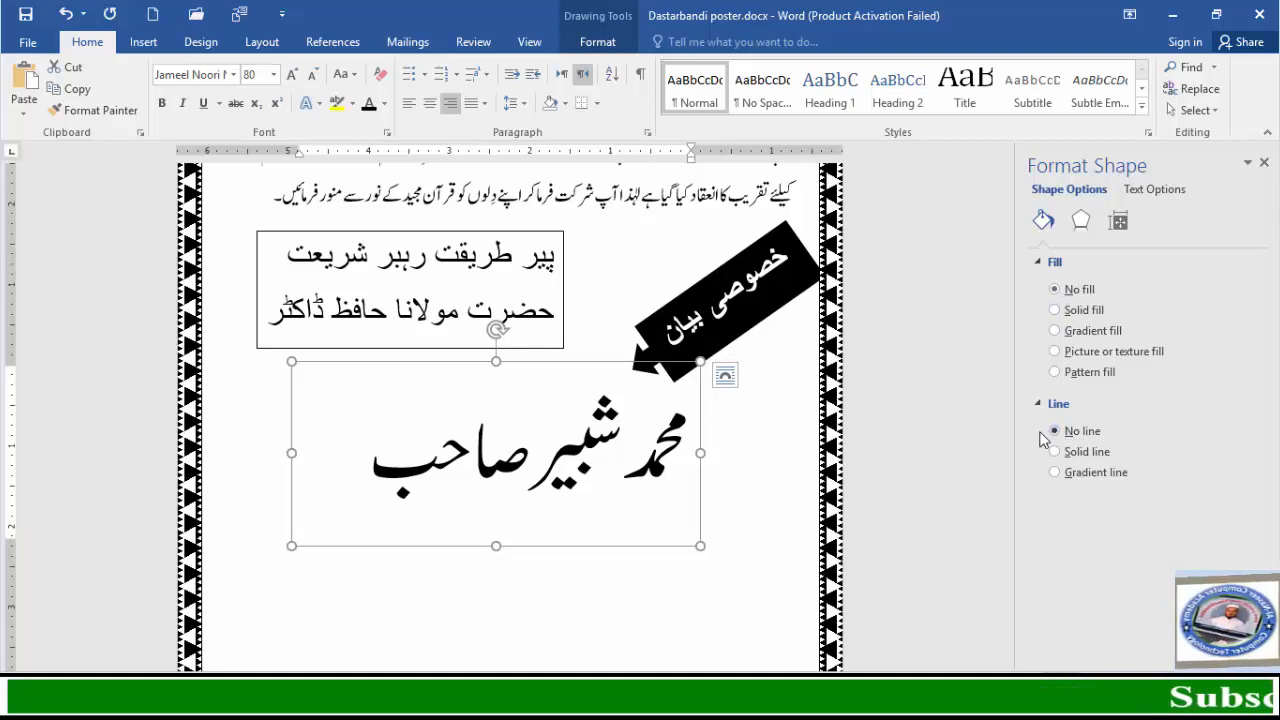
left_click(1264, 163)
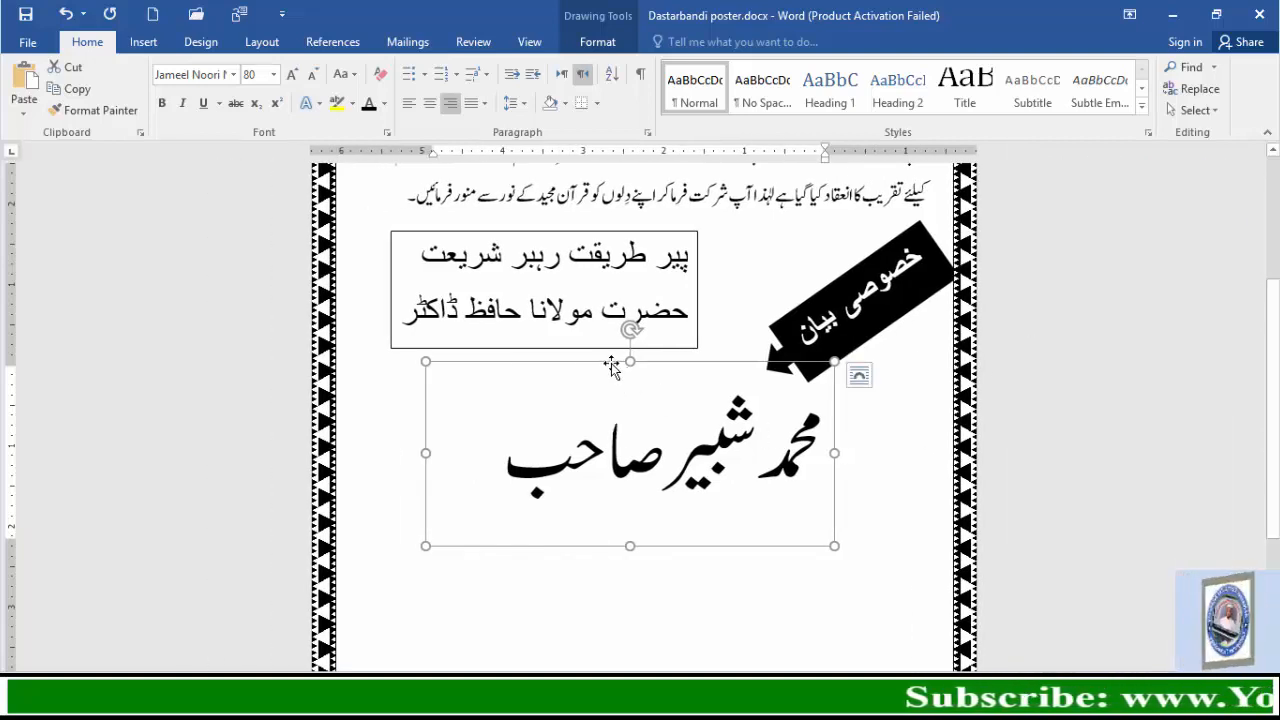
left_click_drag(612, 366, 588, 344)
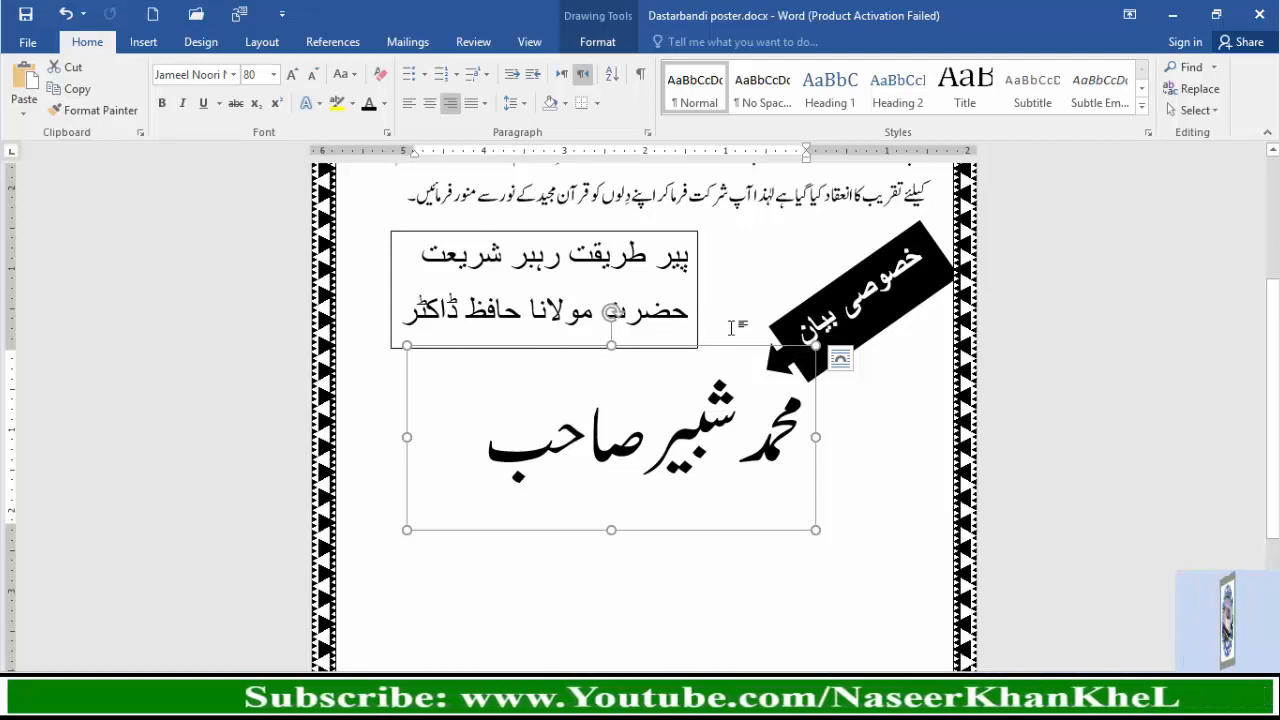
Shift the two-line honorific text box slightly and format it with no fill and no line.
scroll(620, 480, "up", 2)
left_click(575, 470)
mouse_move(575, 470)
left_mouse_down()
mouse_move(565, 488)
mouse_move(568, 457)
left_mouse_up()
right_click(572, 463)
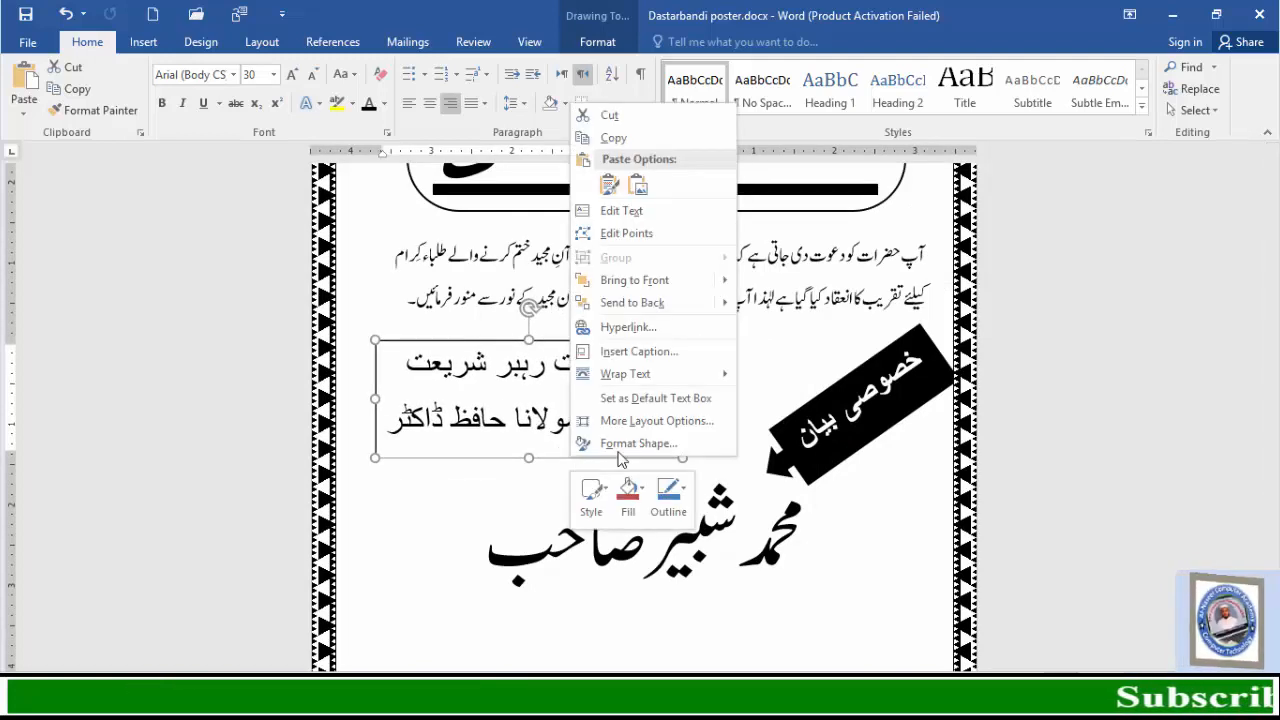
left_click(625, 443)
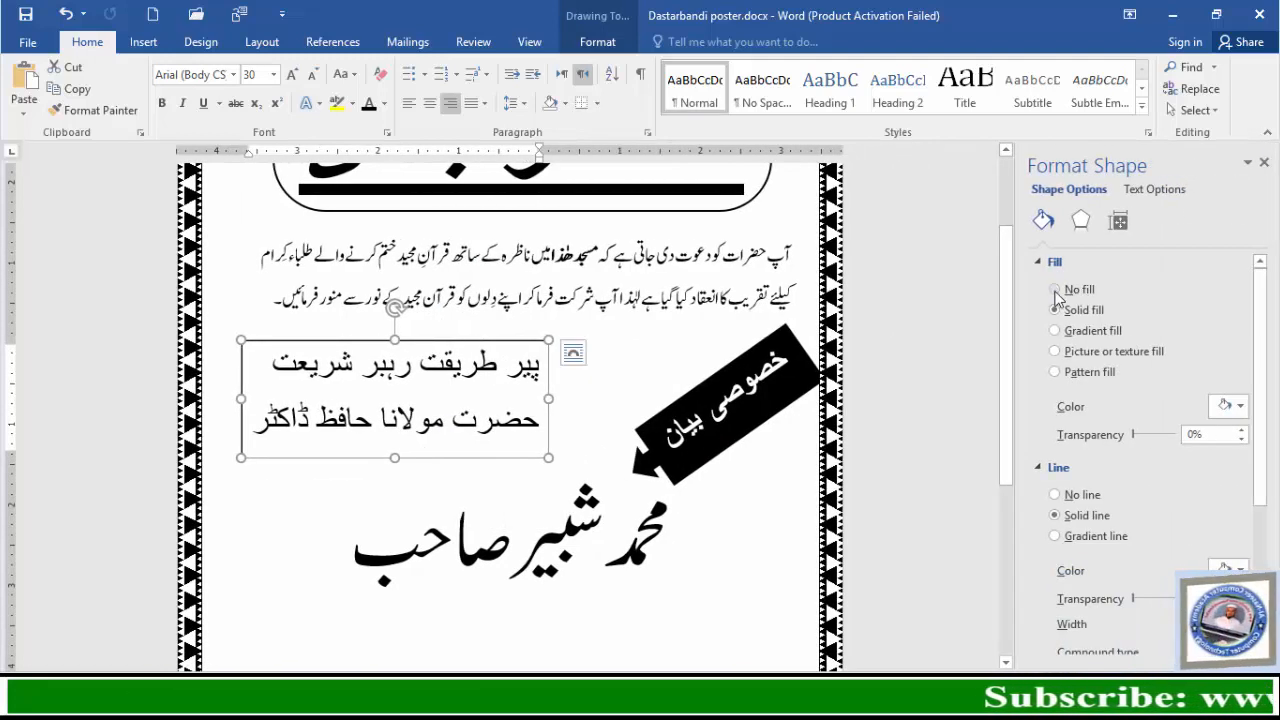
left_click(1055, 290)
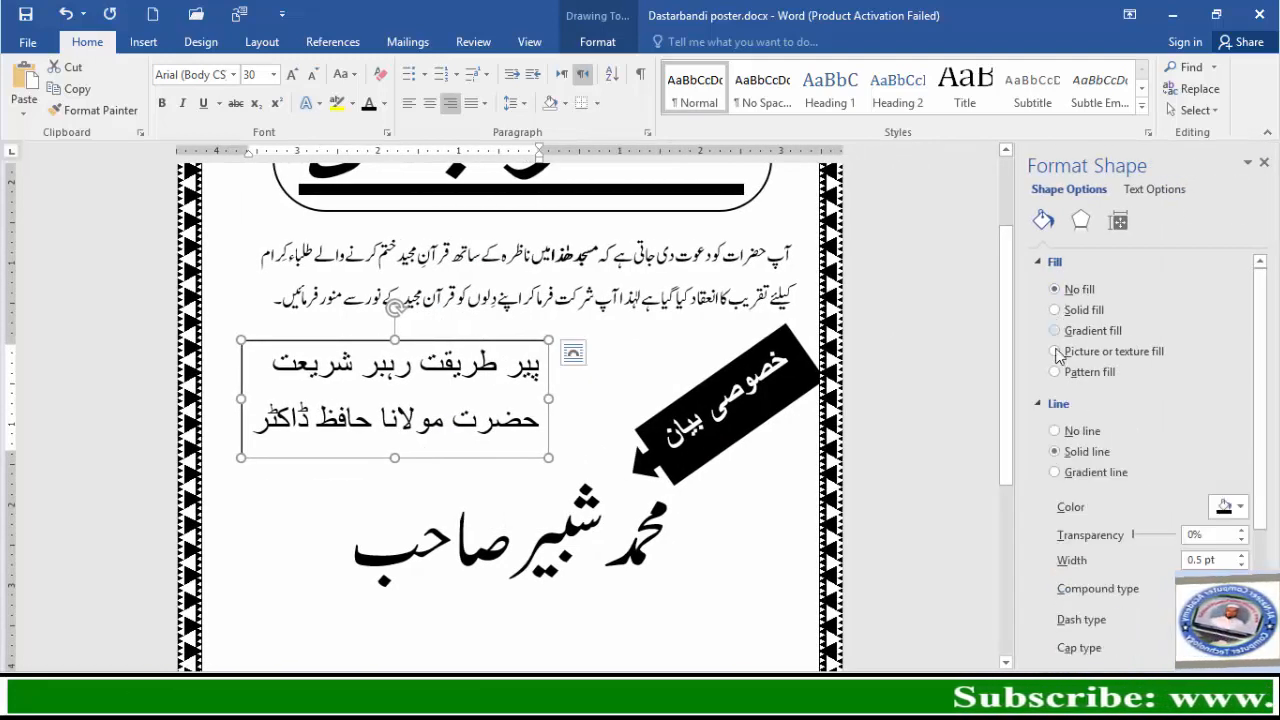
left_click(1055, 431)
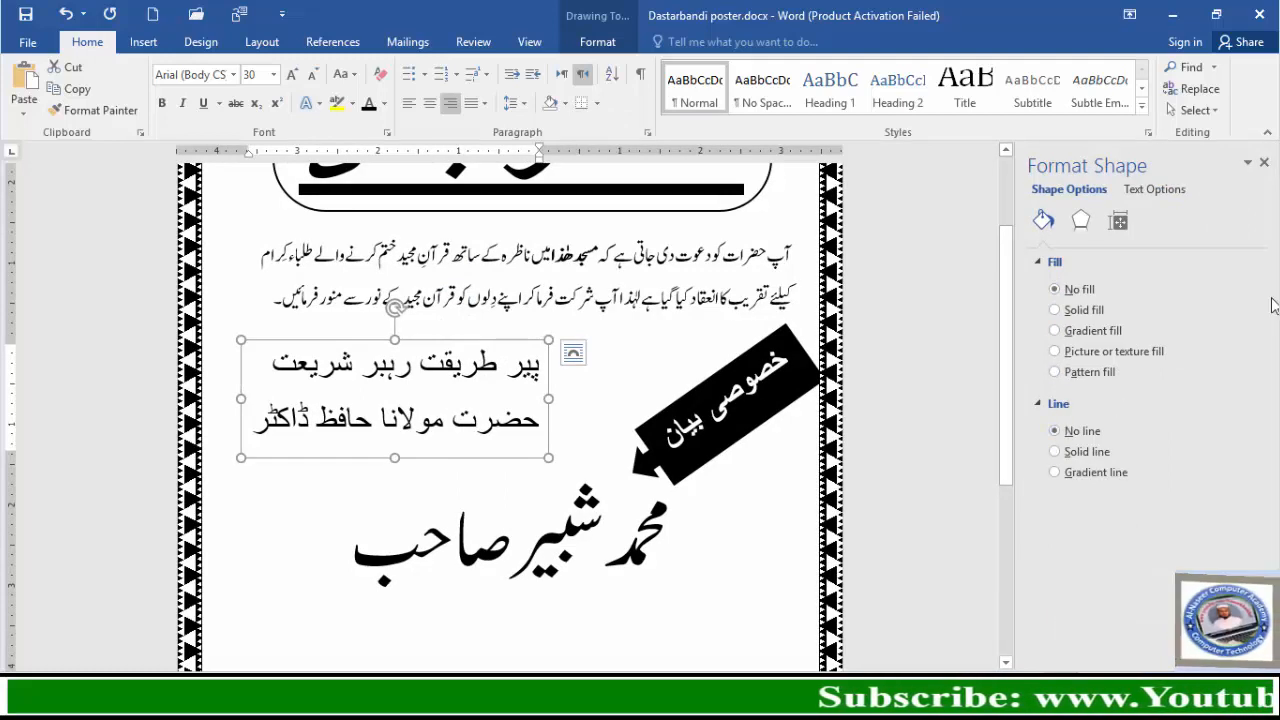
left_click(1262, 163)
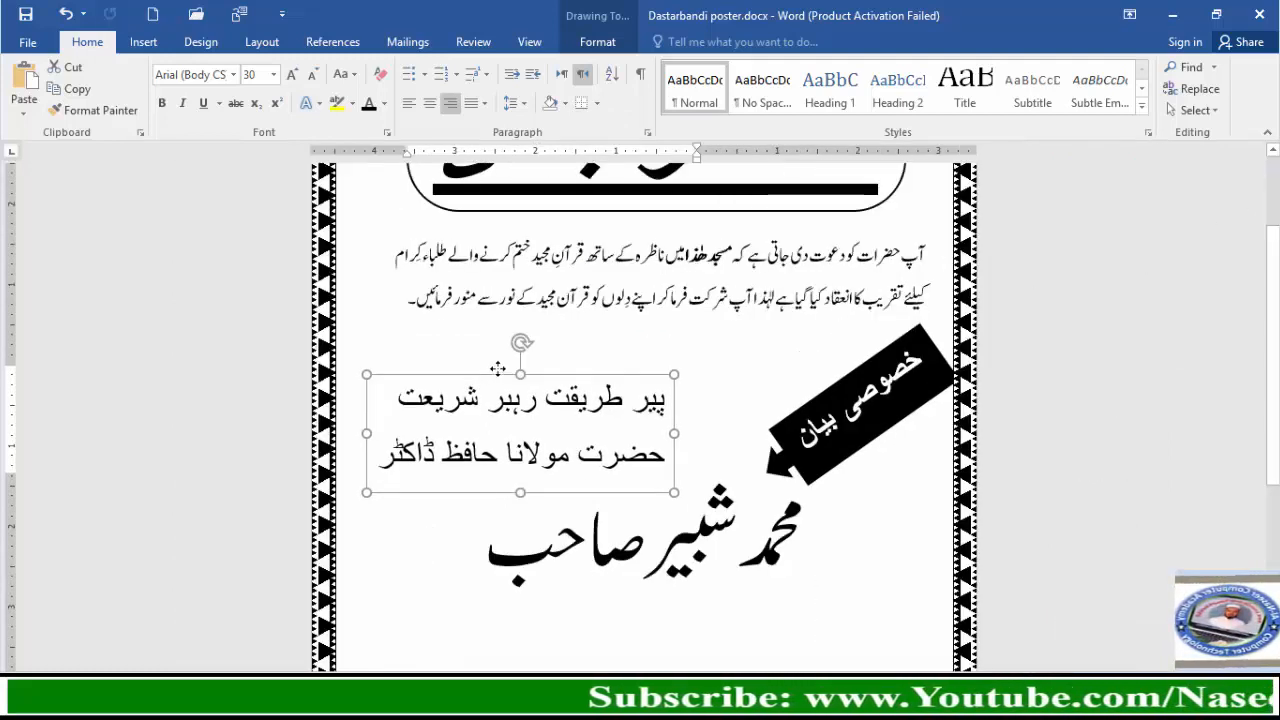
Move the honorific text box closer above the speaker's name and raise the small two-line text box alongside the end of the name.
left_click_drag(454, 349, 511, 373)
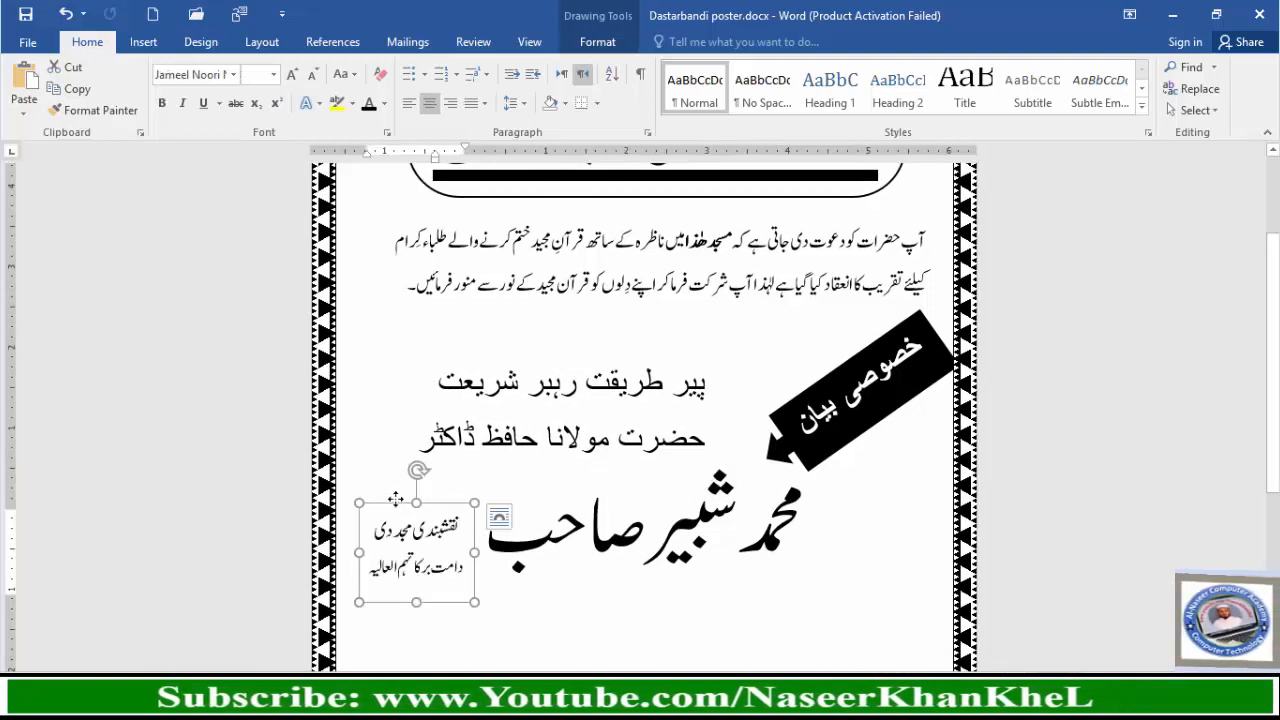
left_click_drag(397, 501, 398, 485)
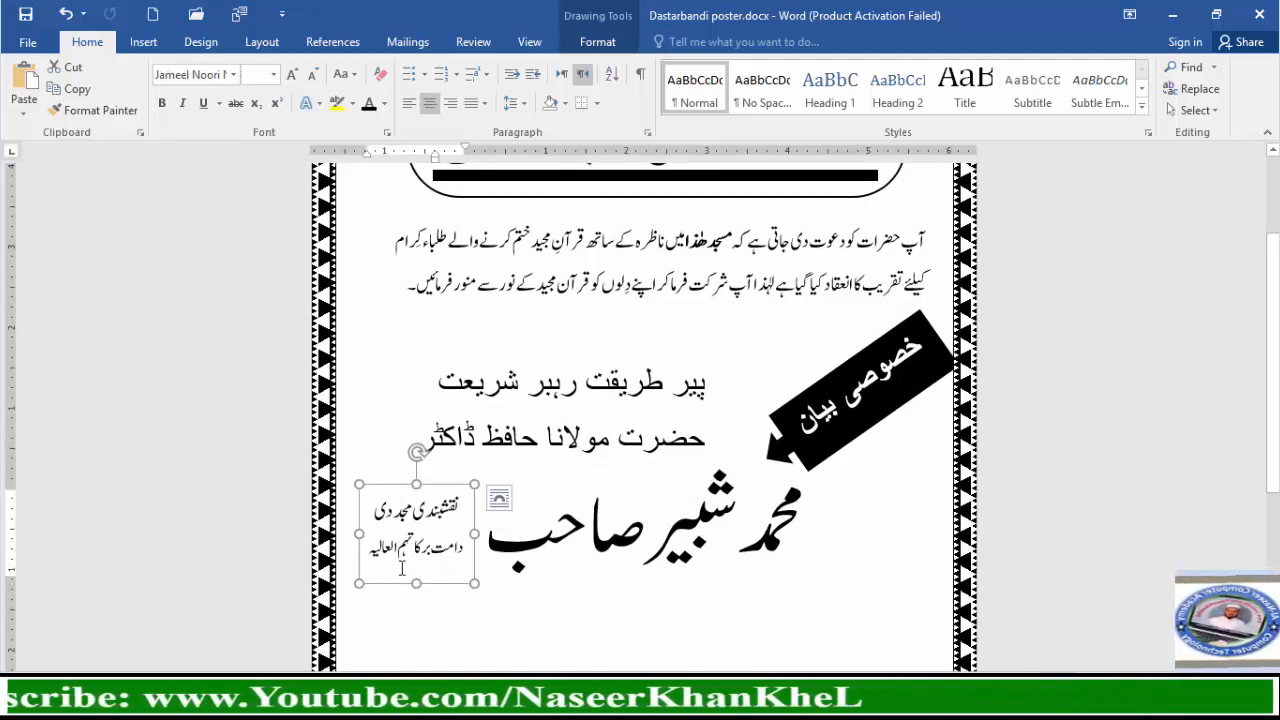
Raise the small two-line honorific text box slightly beside the end of the speaker's name.
left_click_drag(405, 492, 405, 484)
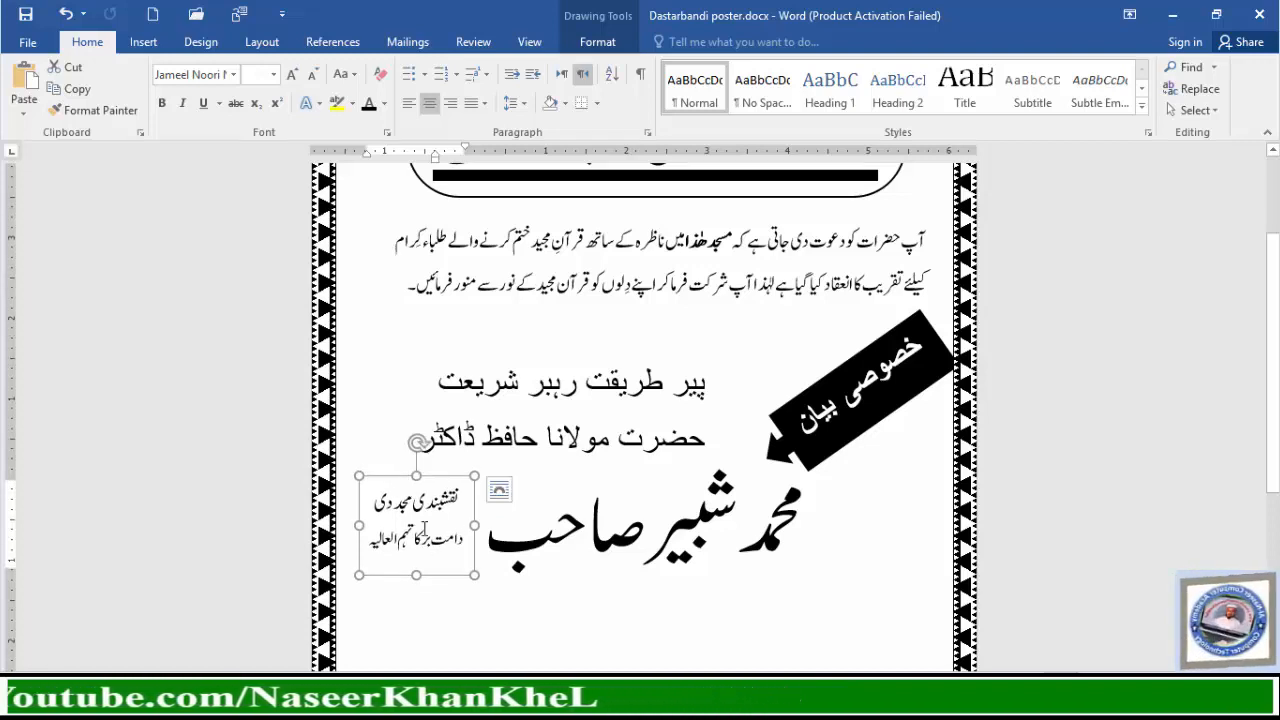
scroll(565, 574, "down", 2)
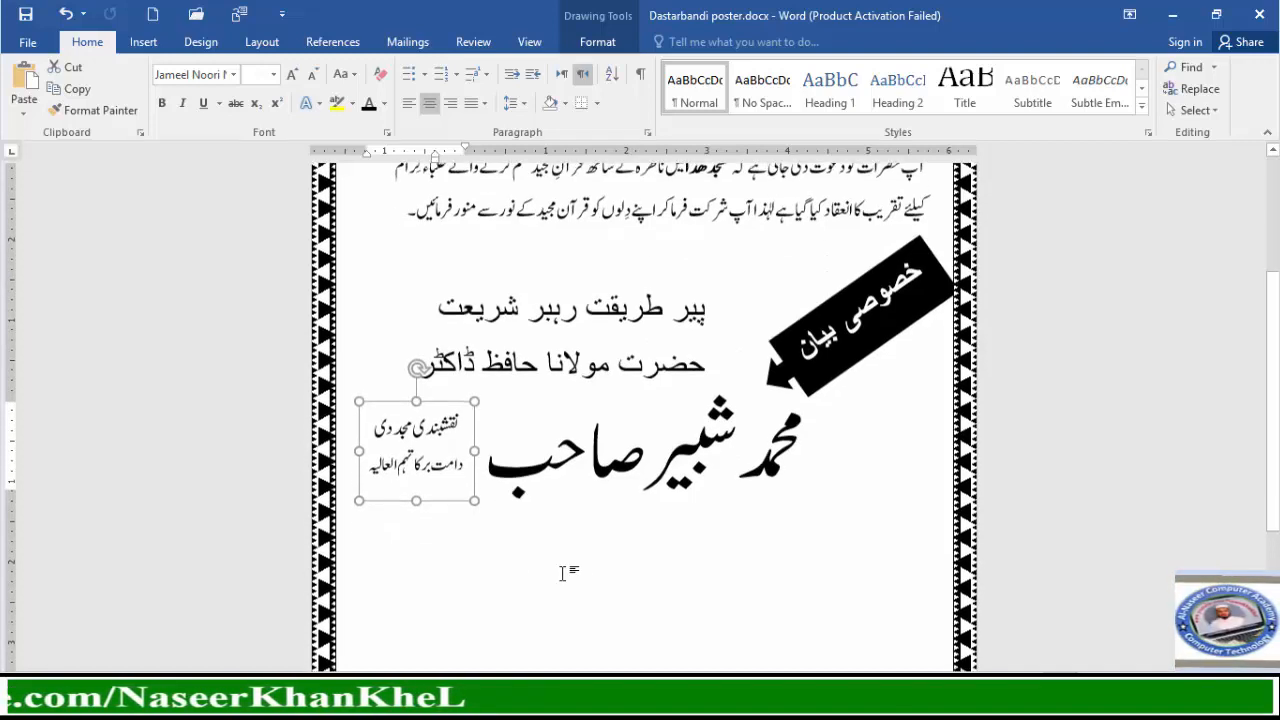
left_click(640, 583)
Copy the small two-line honorific text box to below the start of the speaker's name and replace its text with خلیفہ مجاز.
scroll(660, 585, "down", 2)
scroll(712, 587, "down", 3)
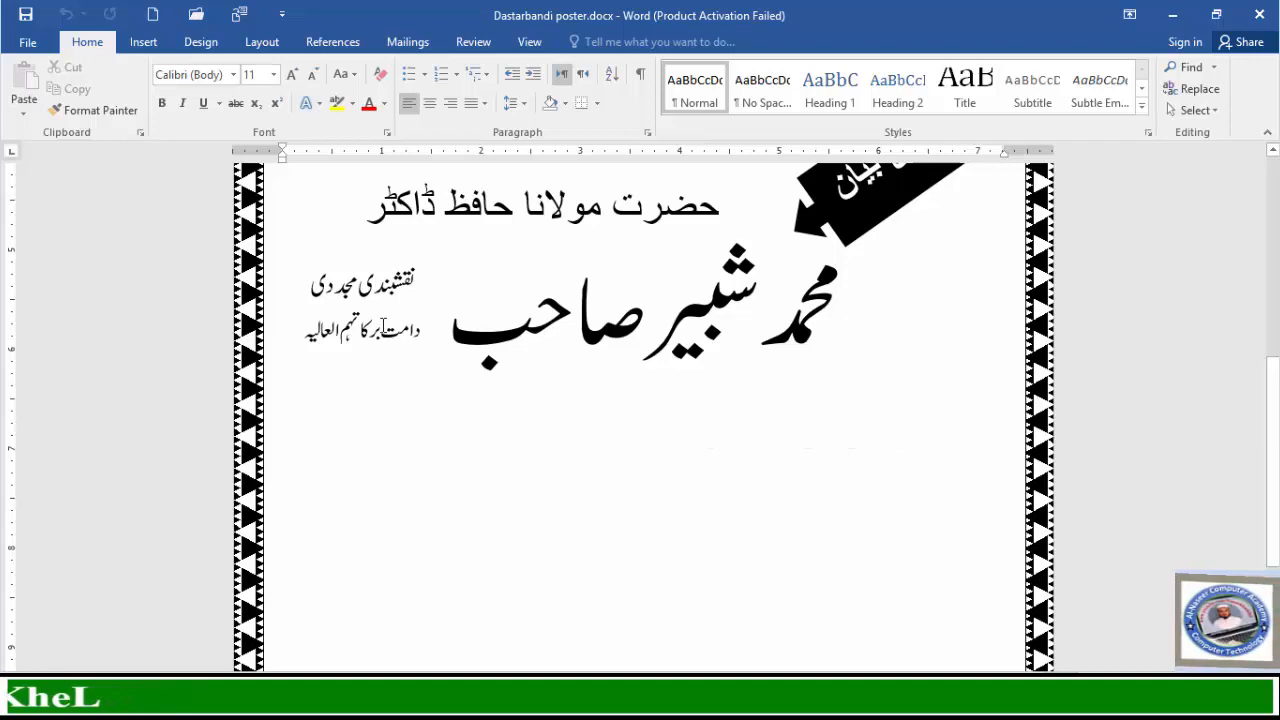
left_click(383, 327)
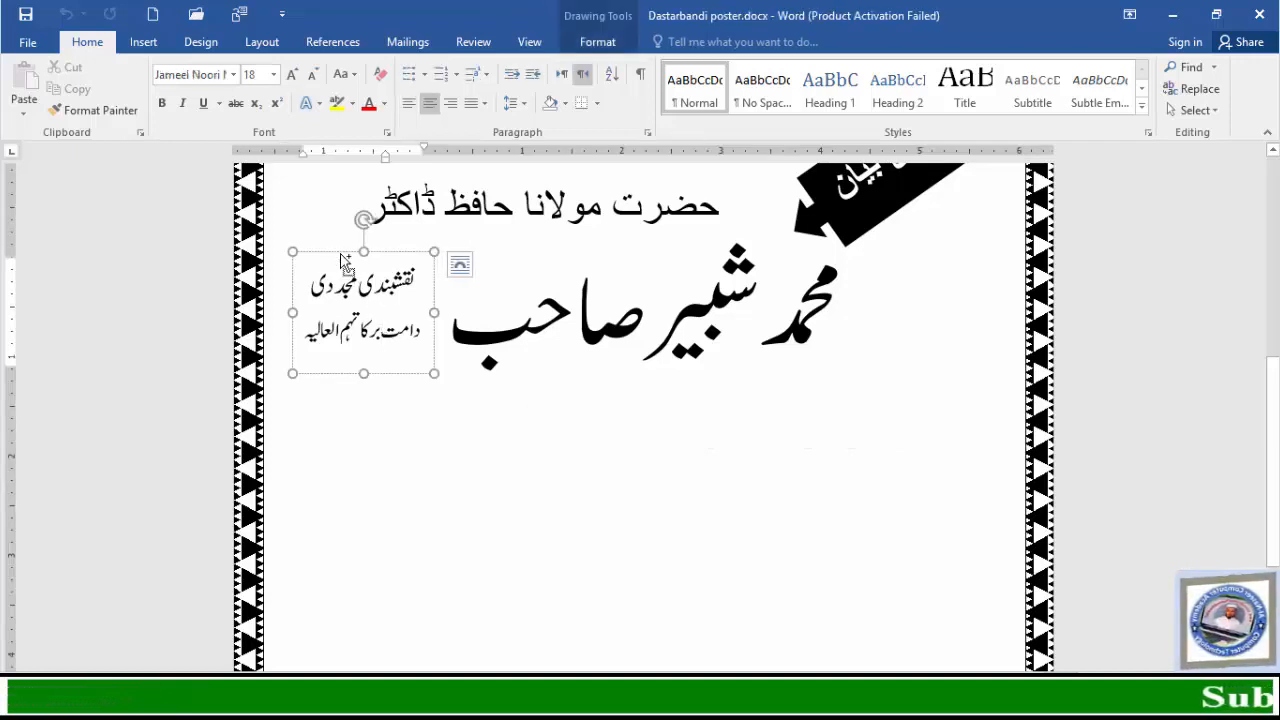
left_click_drag(340, 258, 888, 363)
left_click_drag(863, 465, 953, 415)
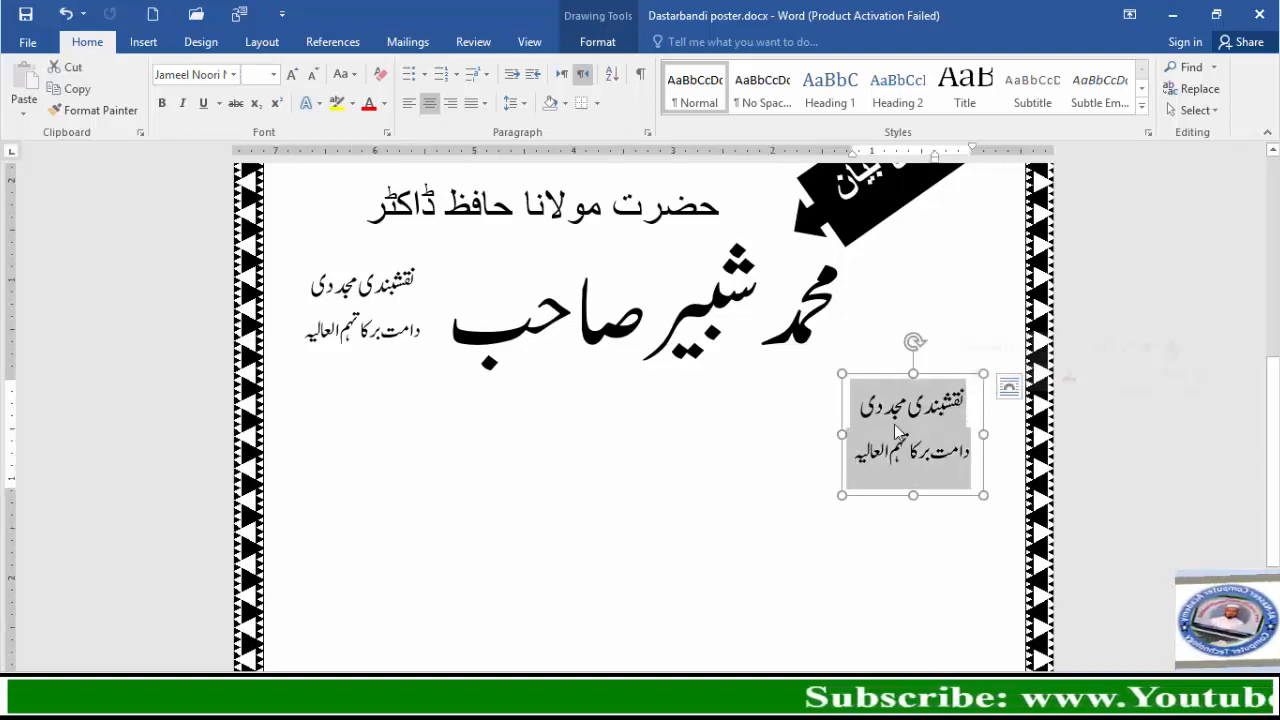
type("خلیفہ مجاز")
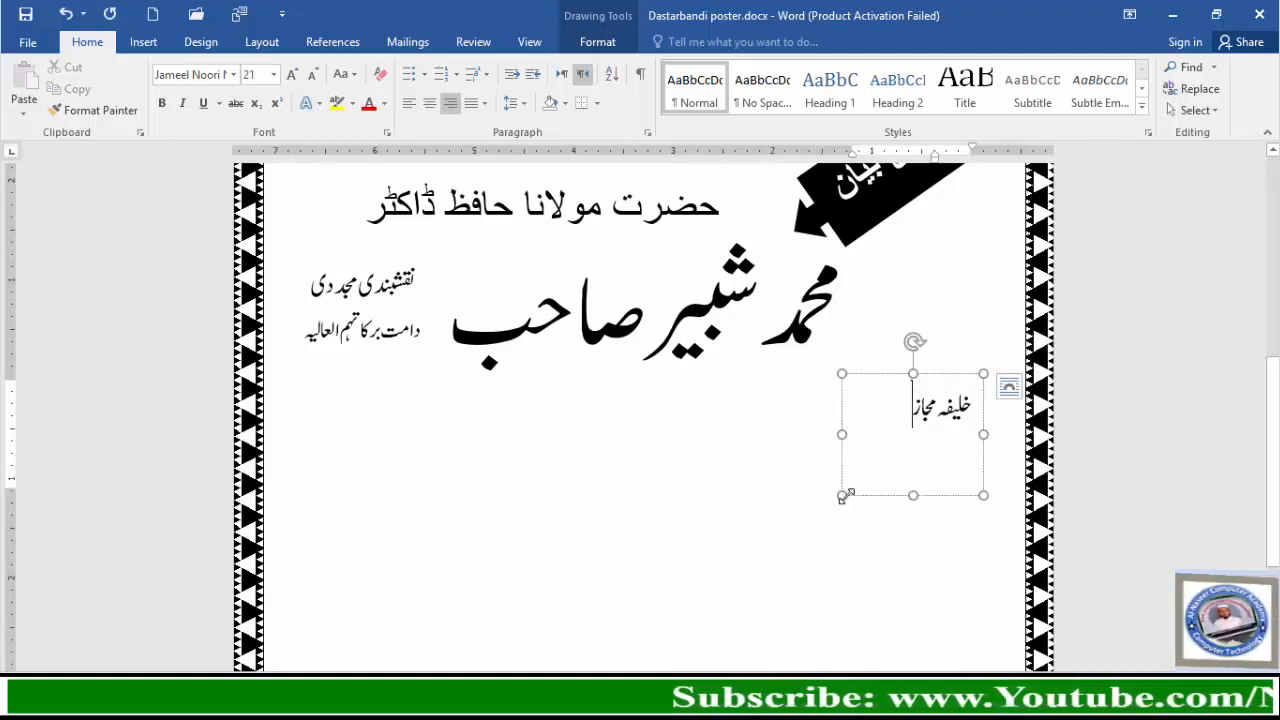
Shrink the خلیفہ مجاز text box to about 0.75" by 0.85", shift it toward the border, and apply the solid black style.
left_click_drag(842, 496, 898, 448)
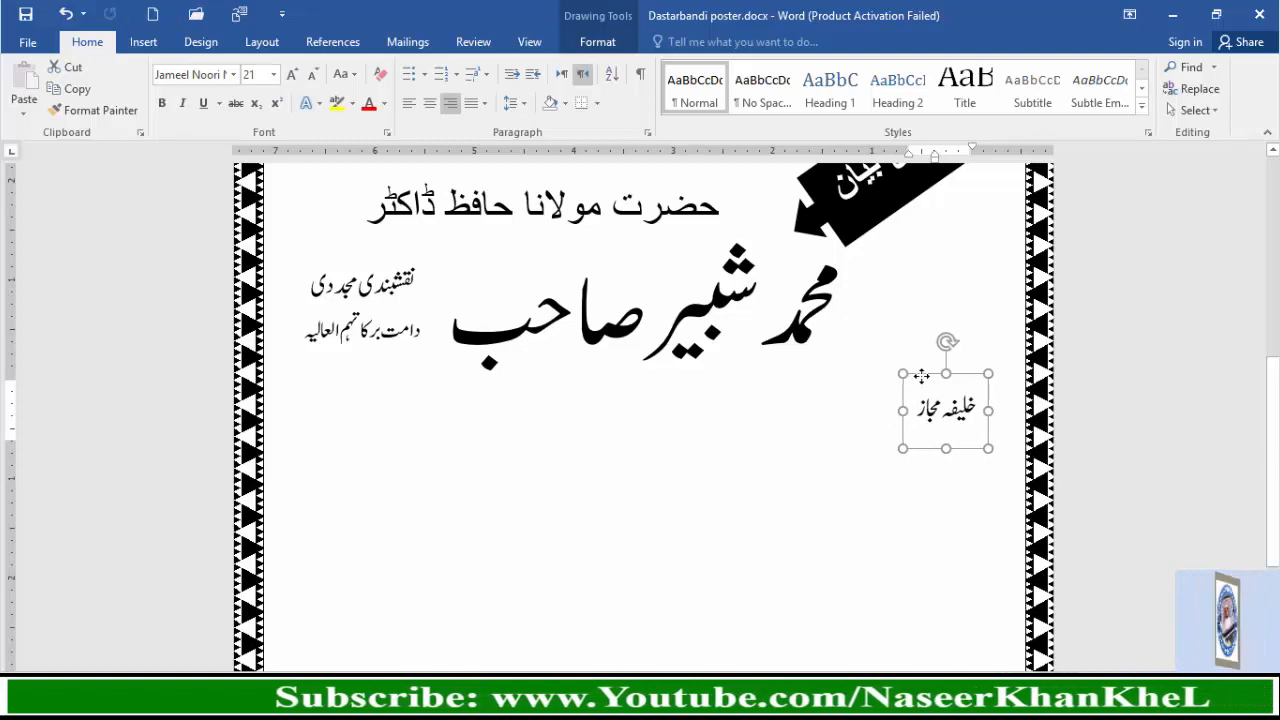
left_click_drag(912, 381, 926, 377)
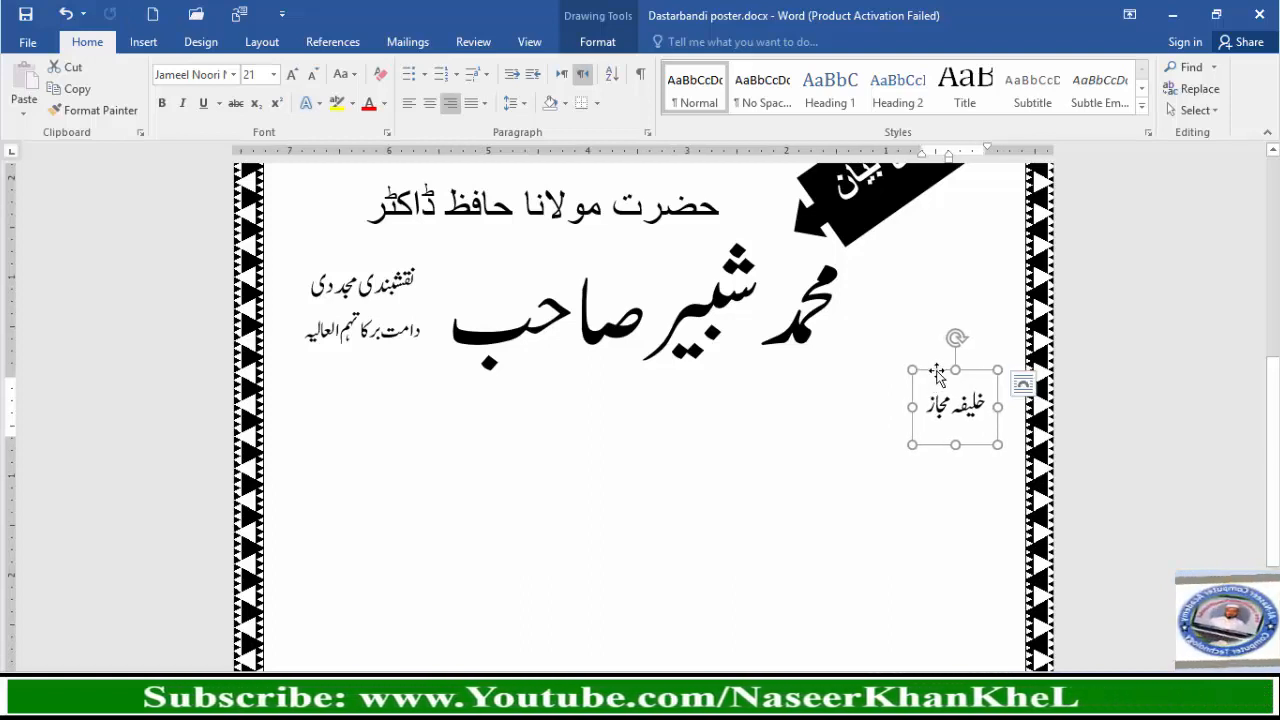
double_click(936, 374)
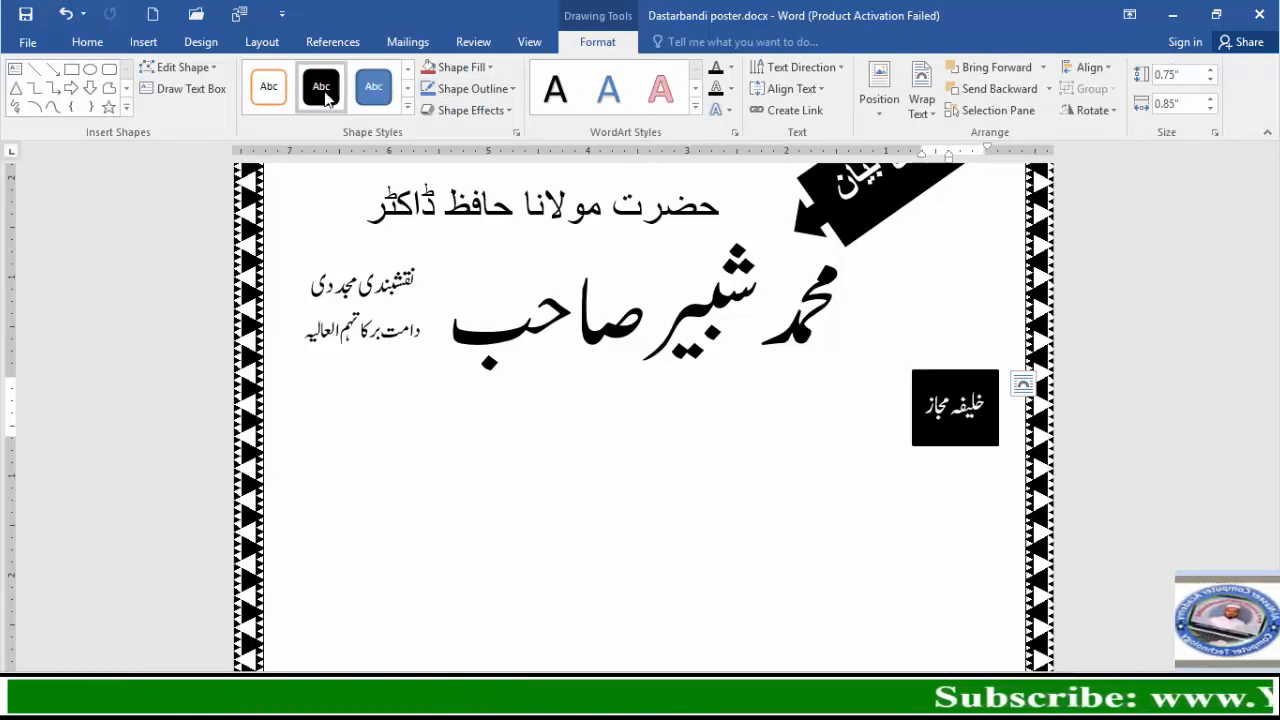
left_click(326, 97)
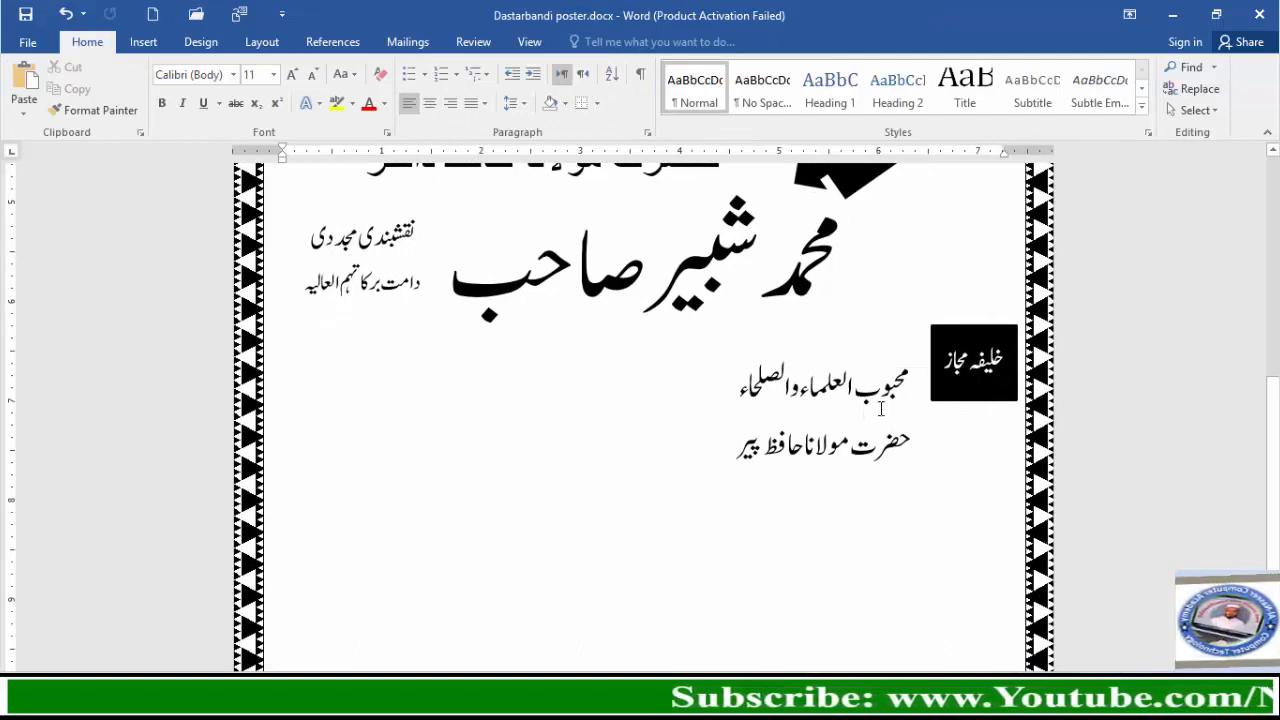
Copy the large speaker-name text box beside the محبوب العلماء والصلحاء box and replace its text with the second scholar's name at size 54.
left_click(878, 421)
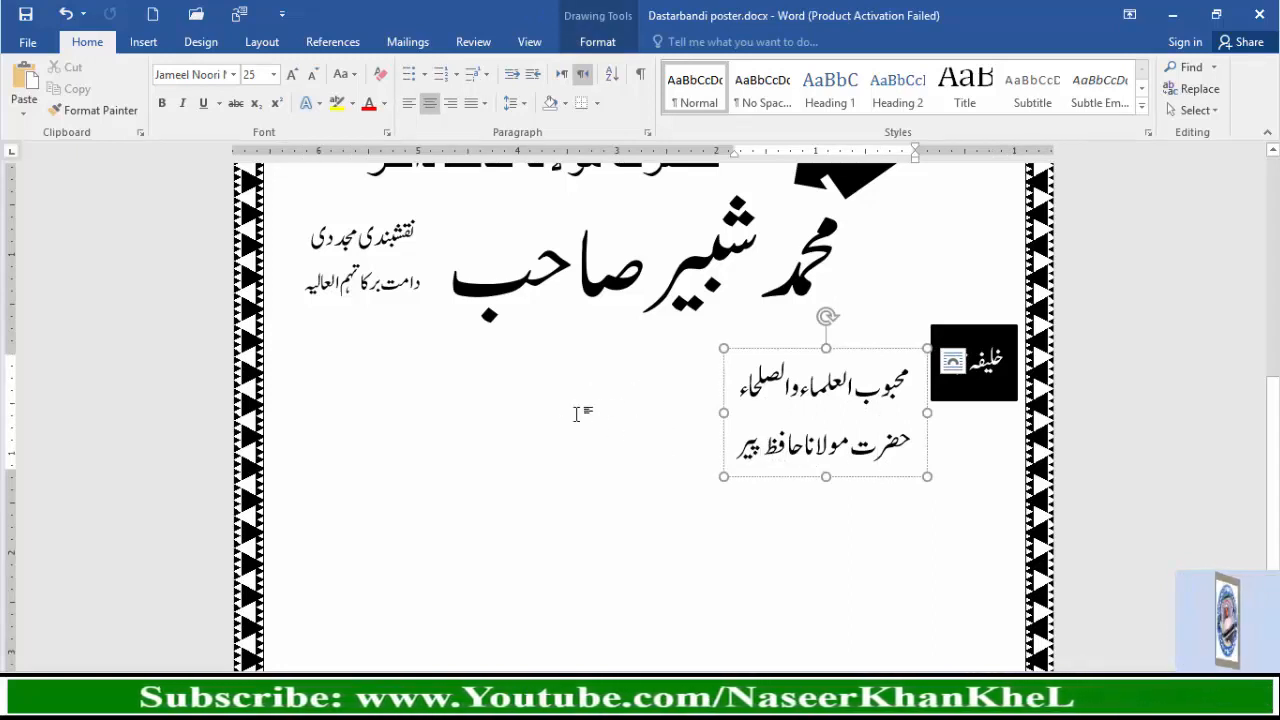
left_click(537, 290)
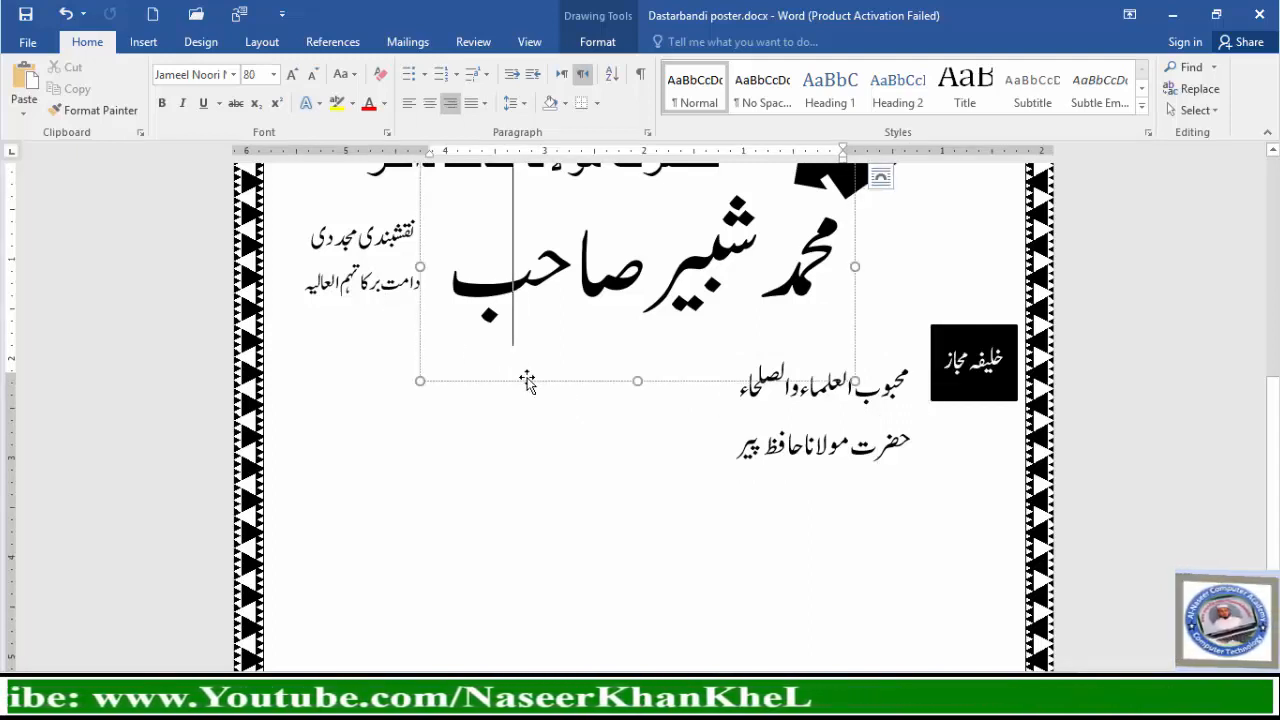
left_click_drag(526, 391, 460, 518)
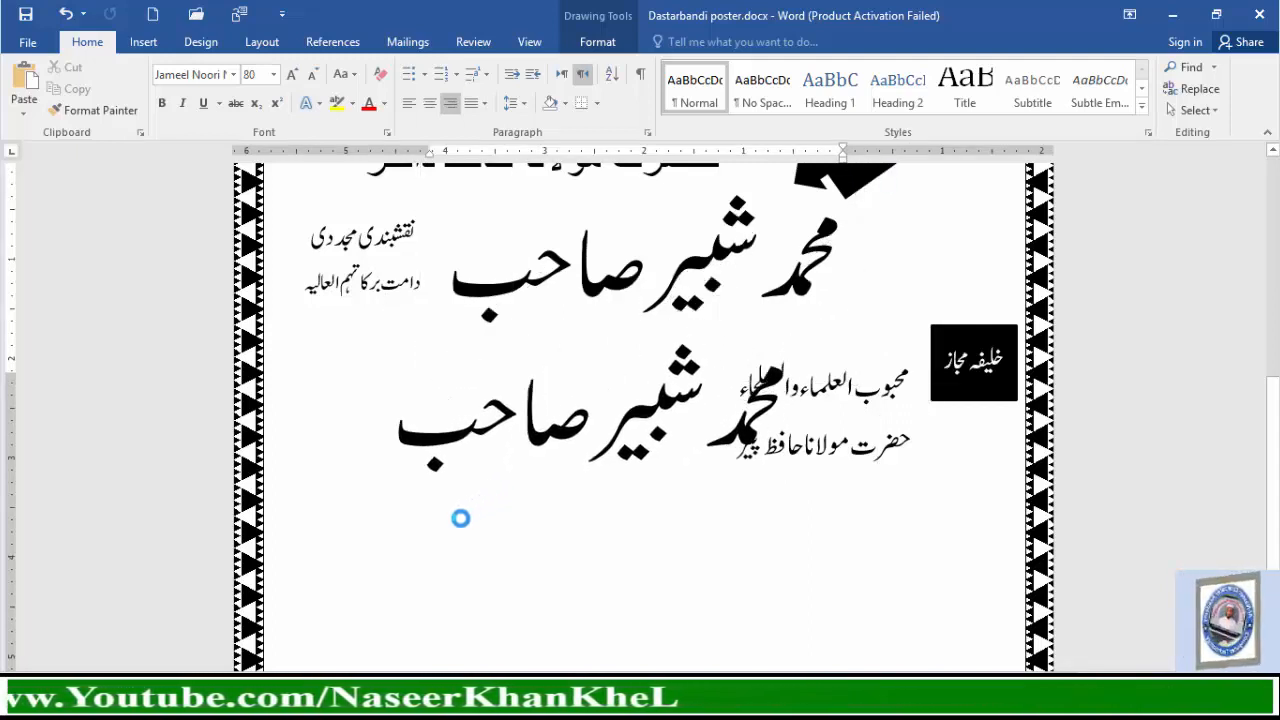
left_click(425, 455)
left_click_drag(390, 458, 672, 458)
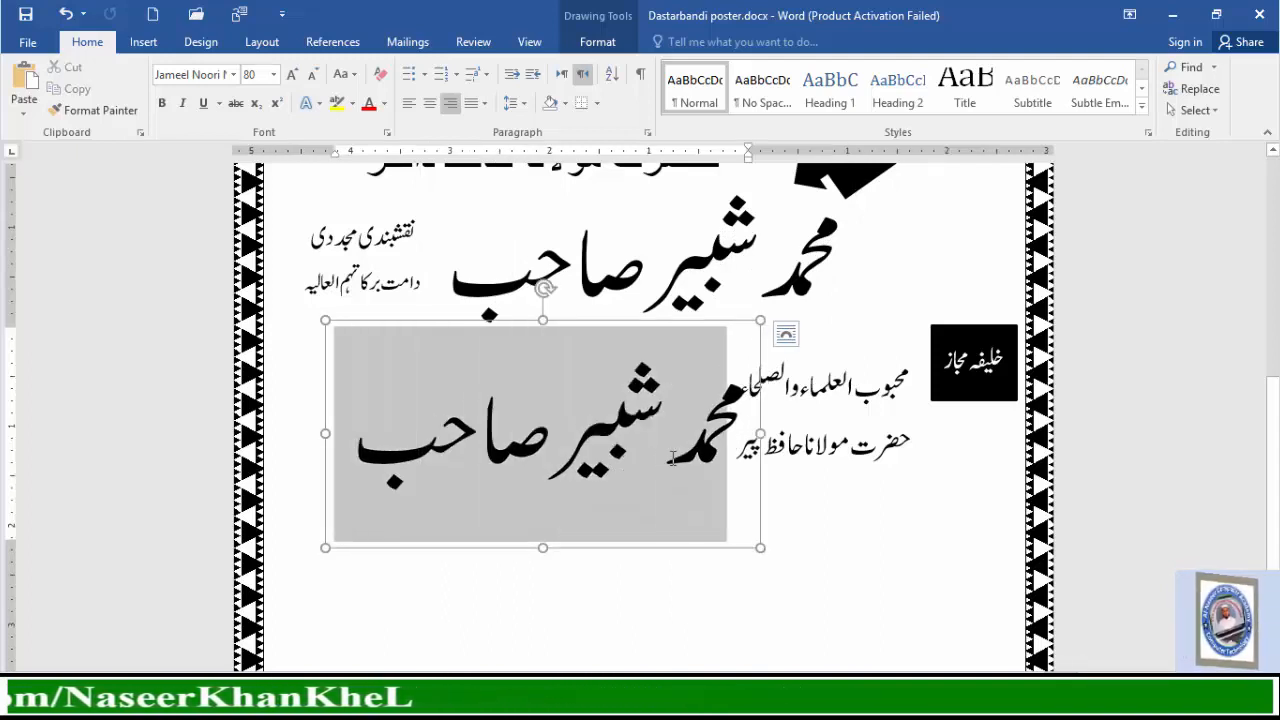
key("Delete")
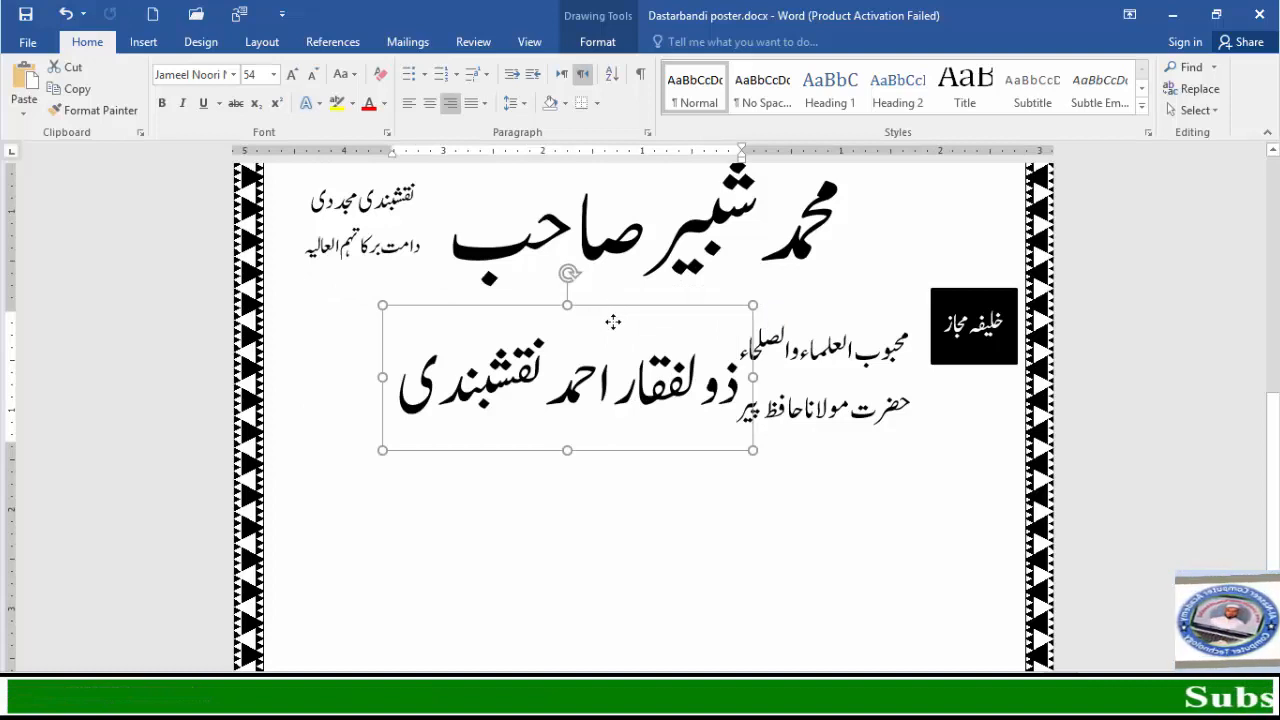
mouse_move(613, 322)
left_mouse_down()
mouse_move(613, 340)
mouse_move(617, 303)
mouse_move(626, 314)
mouse_move(617, 303)
mouse_move(606, 314)
mouse_move(600, 292)
mouse_move(619, 304)
mouse_move(606, 310)
mouse_move(654, 300)
mouse_move(616, 292)
mouse_move(608, 266)
mouse_move(647, 232)
mouse_move(623, 304)
mouse_move(606, 305)
left_mouse_up()
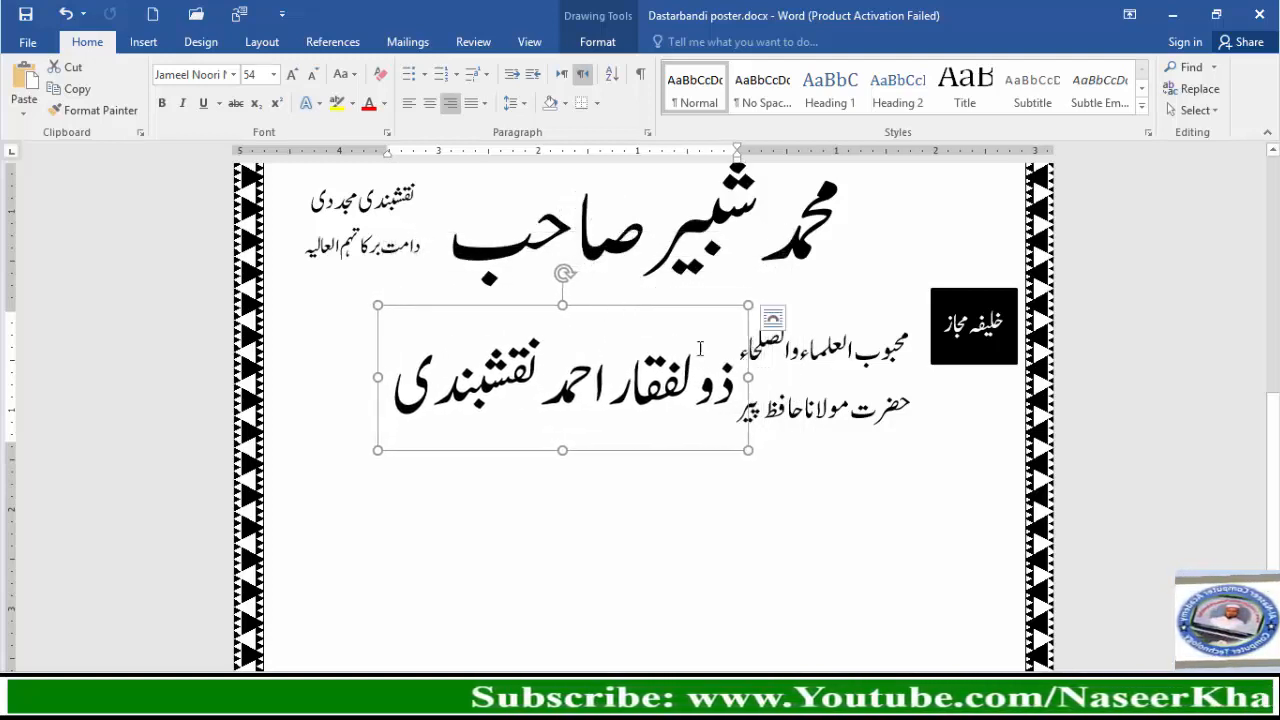
Place a copy of the small two-line honorific text box beside the end of the second scholar's name.
left_click(355, 428)
scroll(355, 428, "up", 5)
scroll(355, 428, "down", 4)
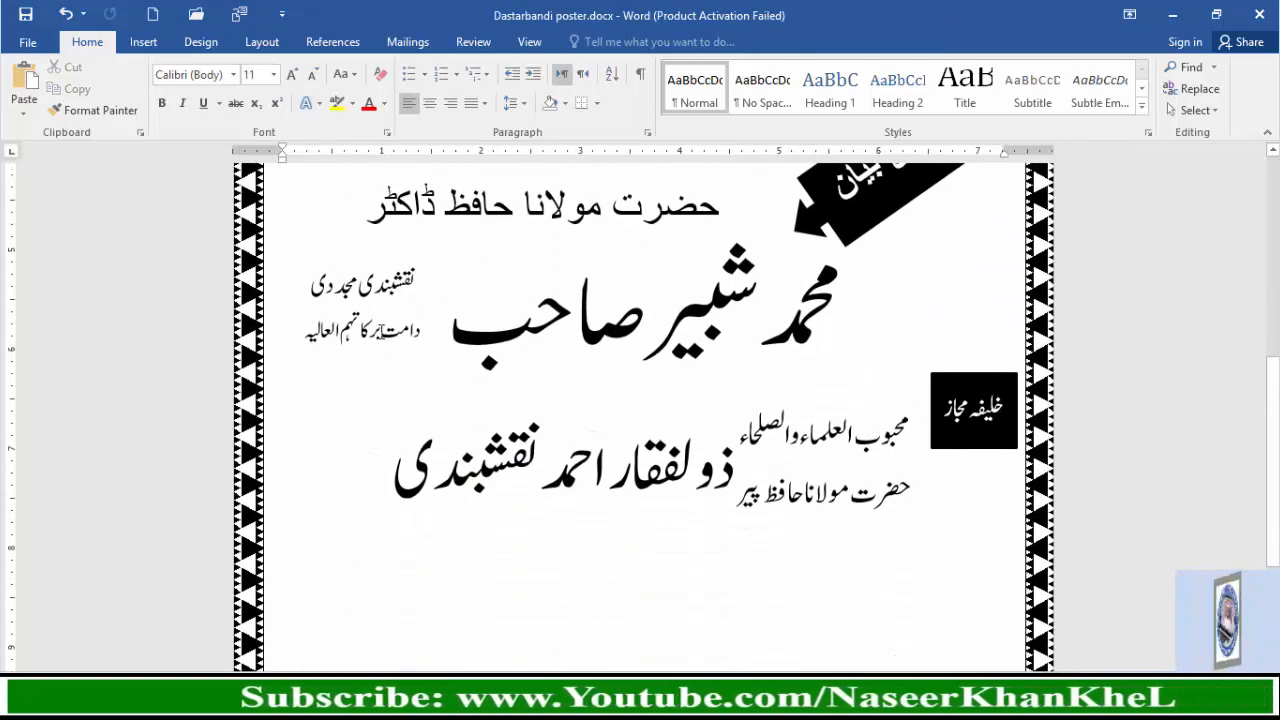
left_click(383, 333)
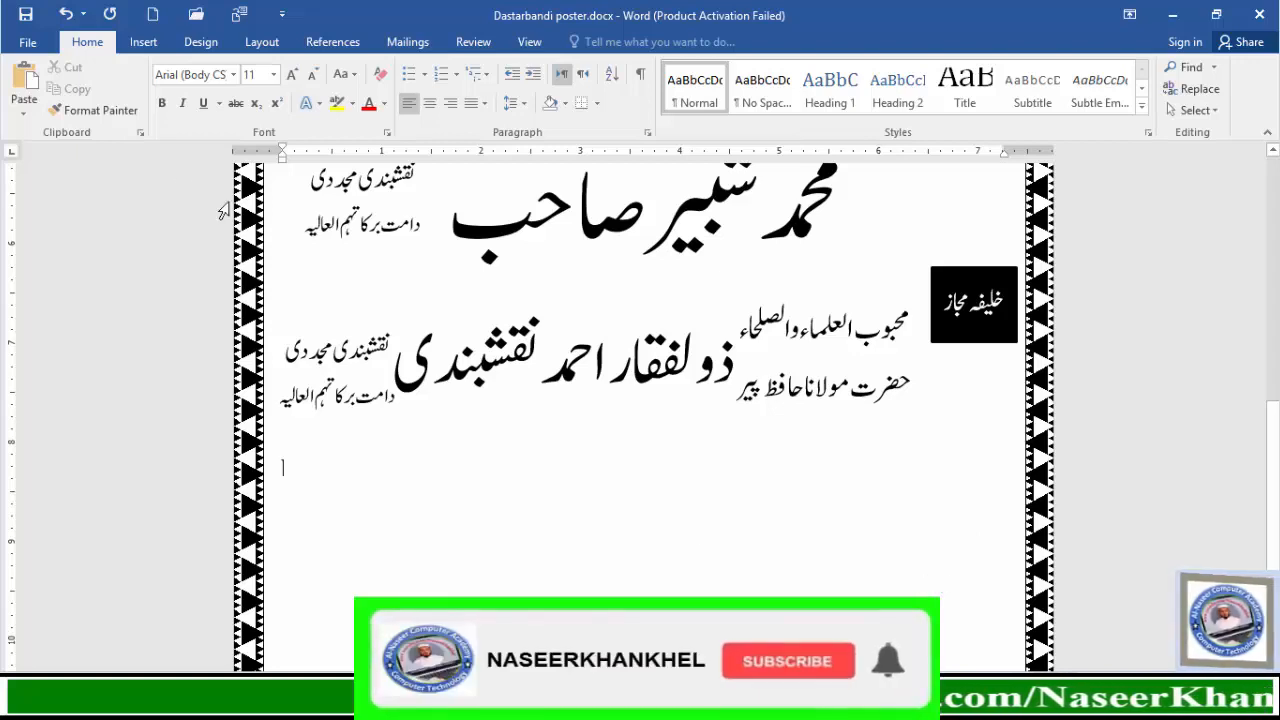
Draw a 32-point star about 1.96" high and 2.32" wide below the second scholar's name and give it the solid black style.
left_click(143, 42)
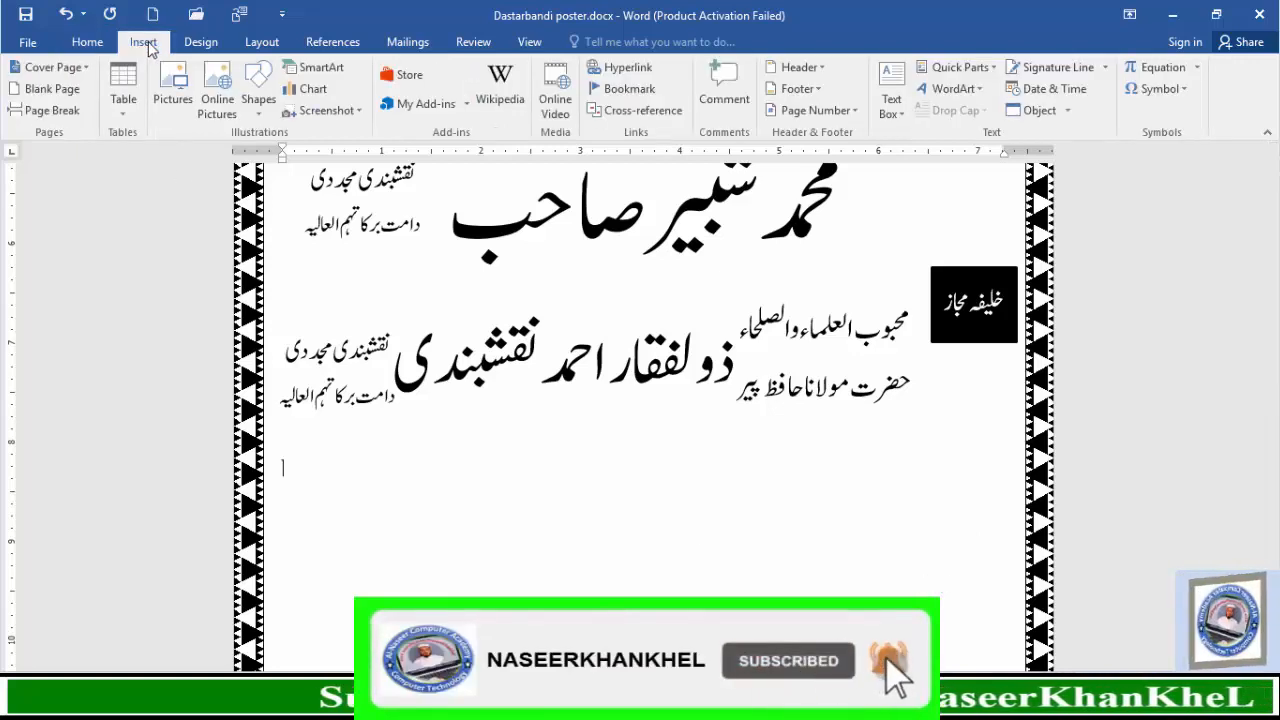
left_click(258, 88)
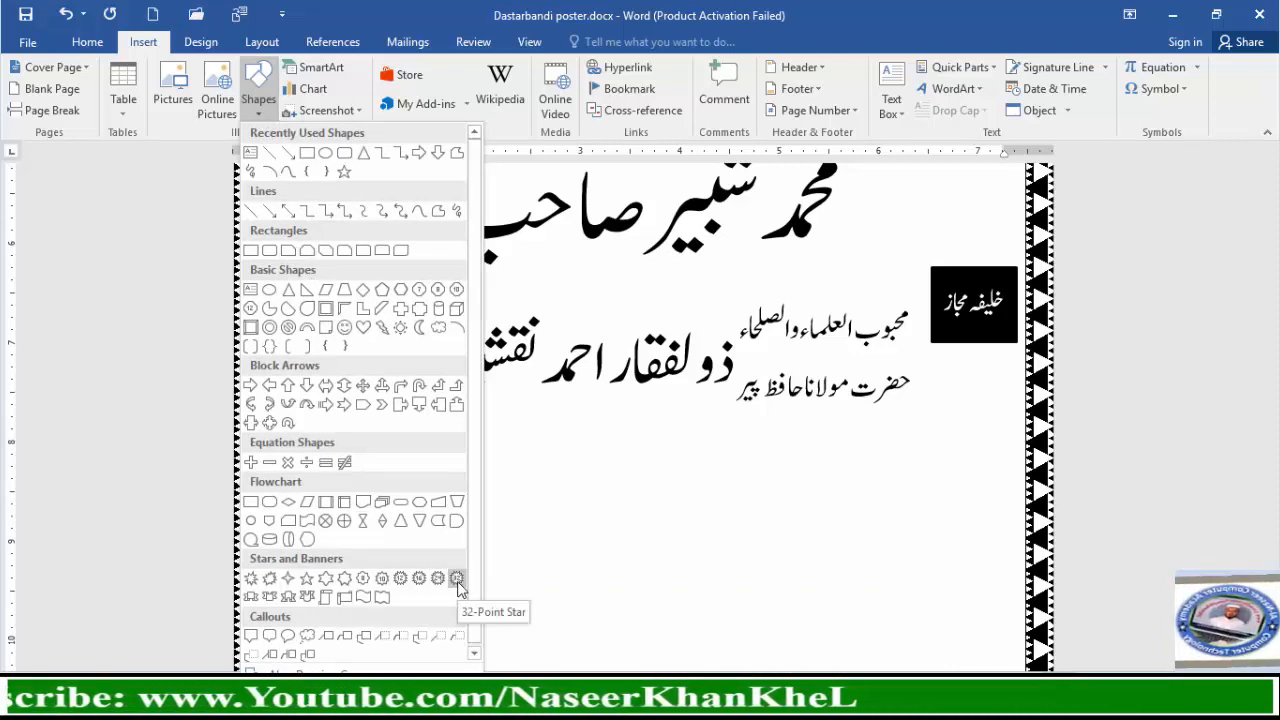
left_click(457, 580)
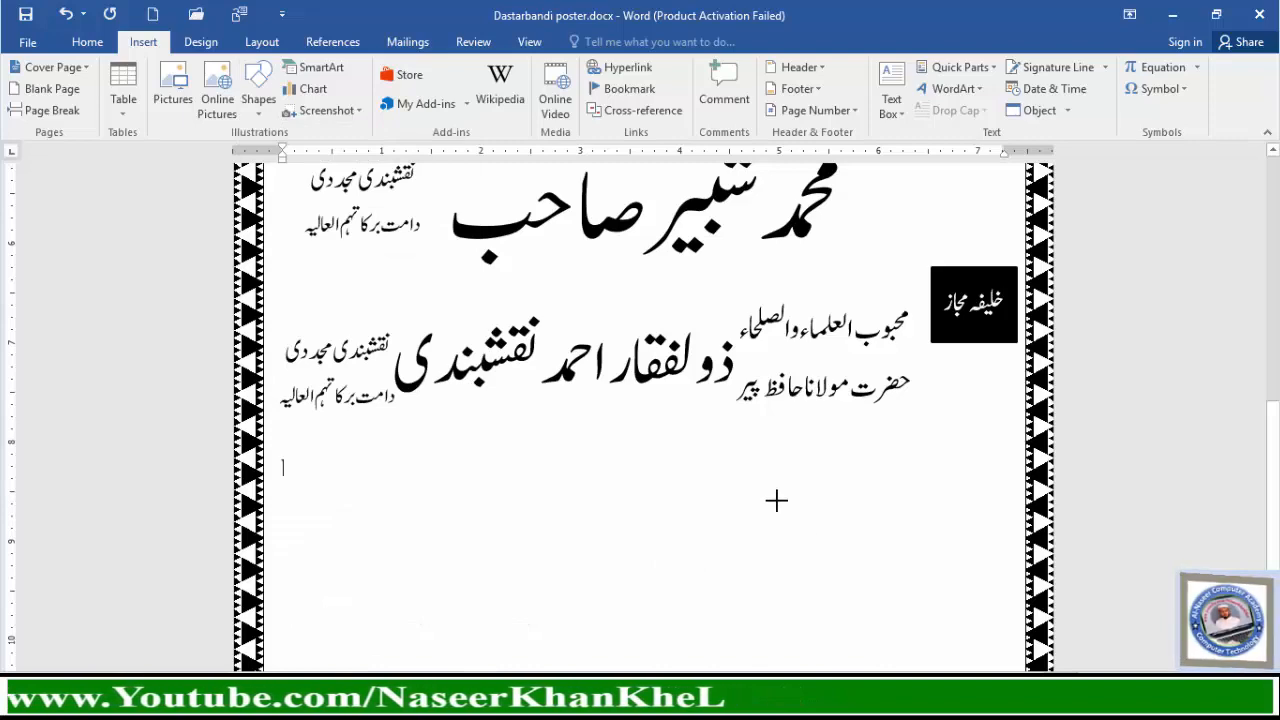
left_click_drag(770, 494, 966, 659)
scroll(957, 649, "down", 2)
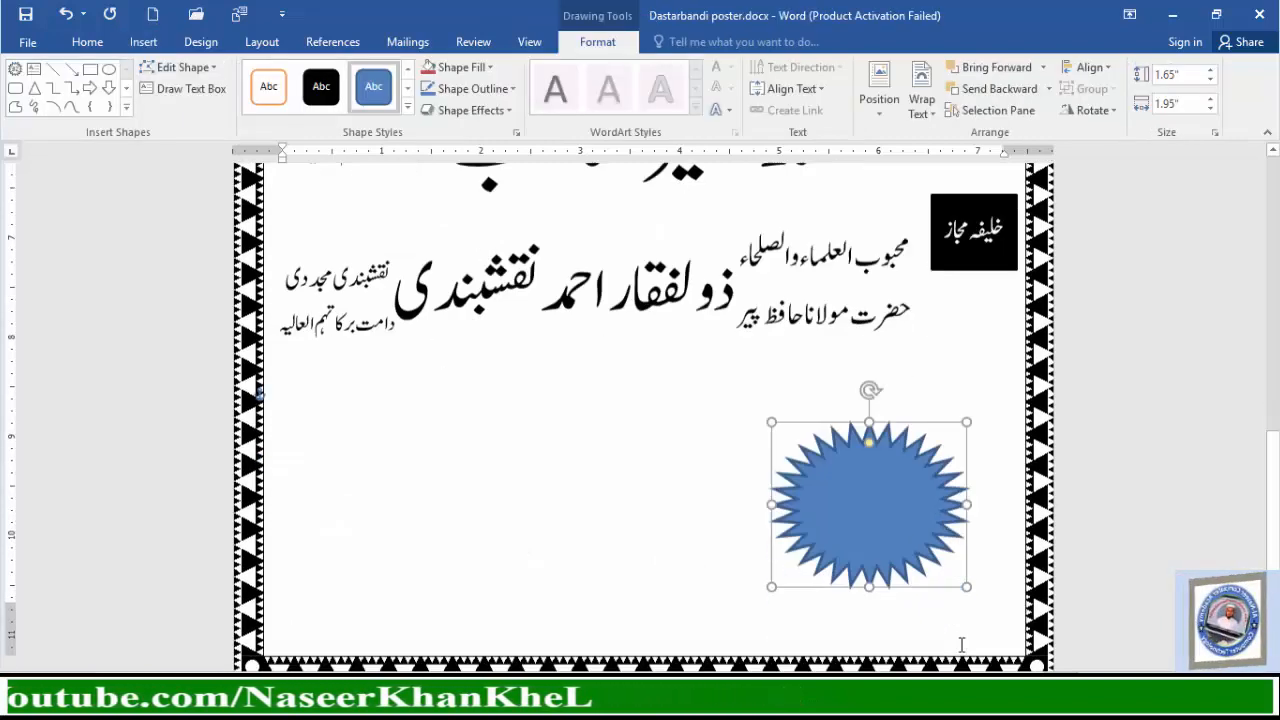
left_click_drag(967, 554, 1003, 585)
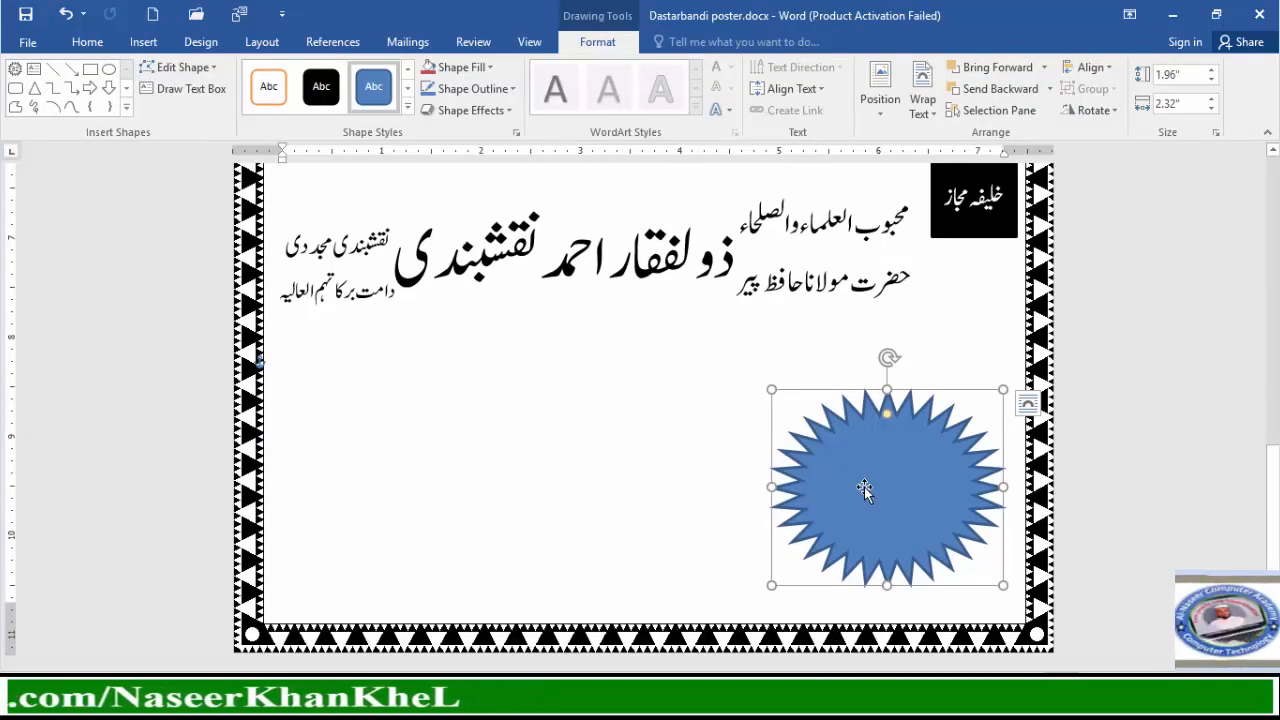
left_click(321, 100)
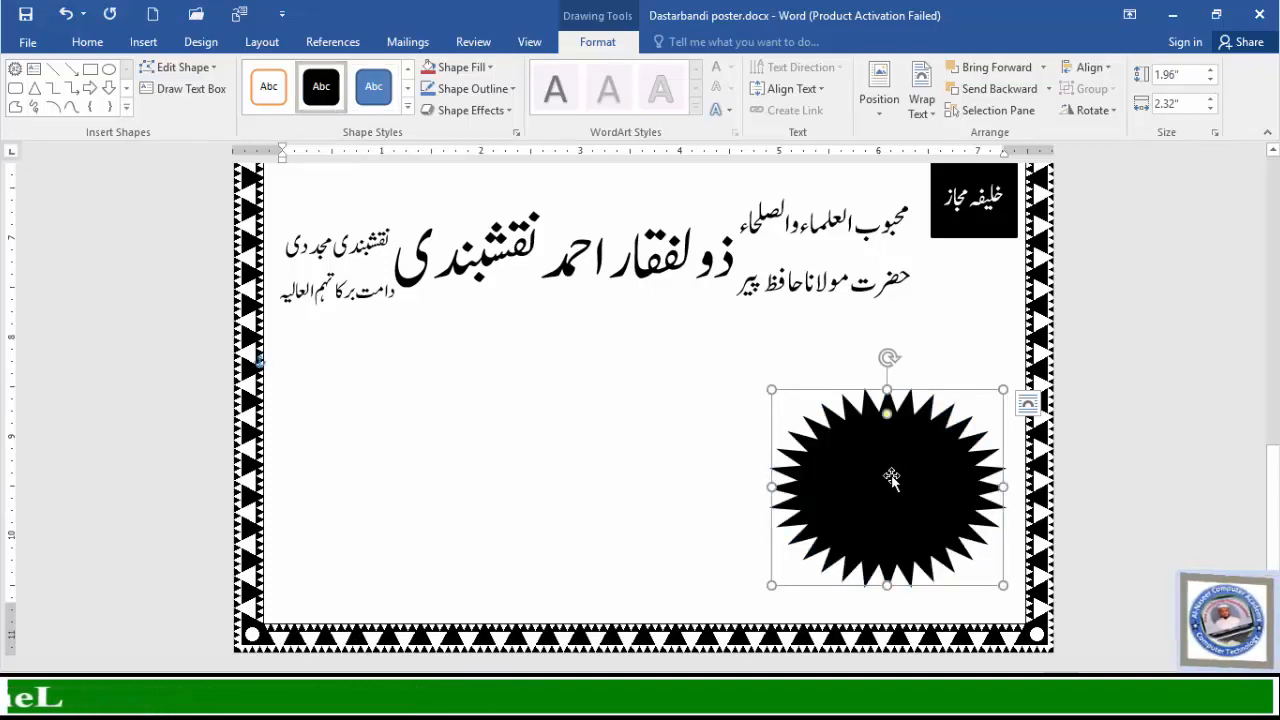
left_click_drag(891, 480, 889, 450)
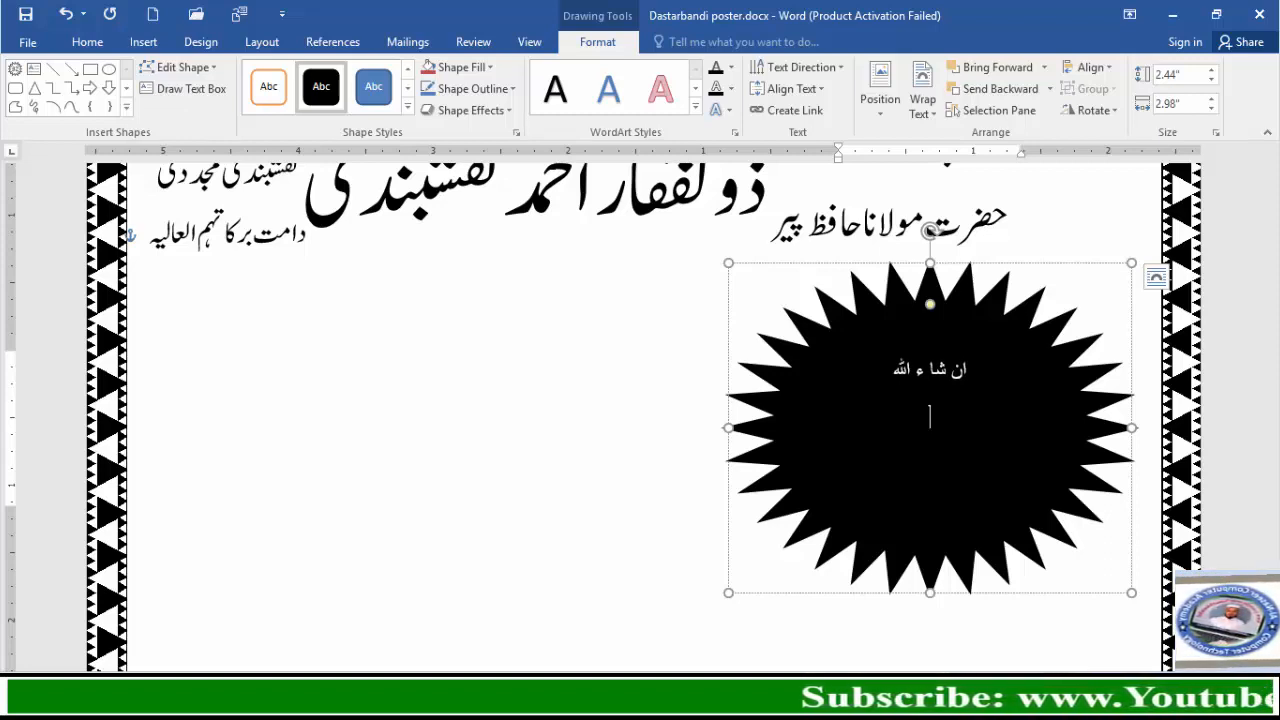
Complete the star's text under ان شاء اللہ with the lines بروز اتوار 5 مارچ 2023 and سہ پہر 3 بجے.
type("ر")
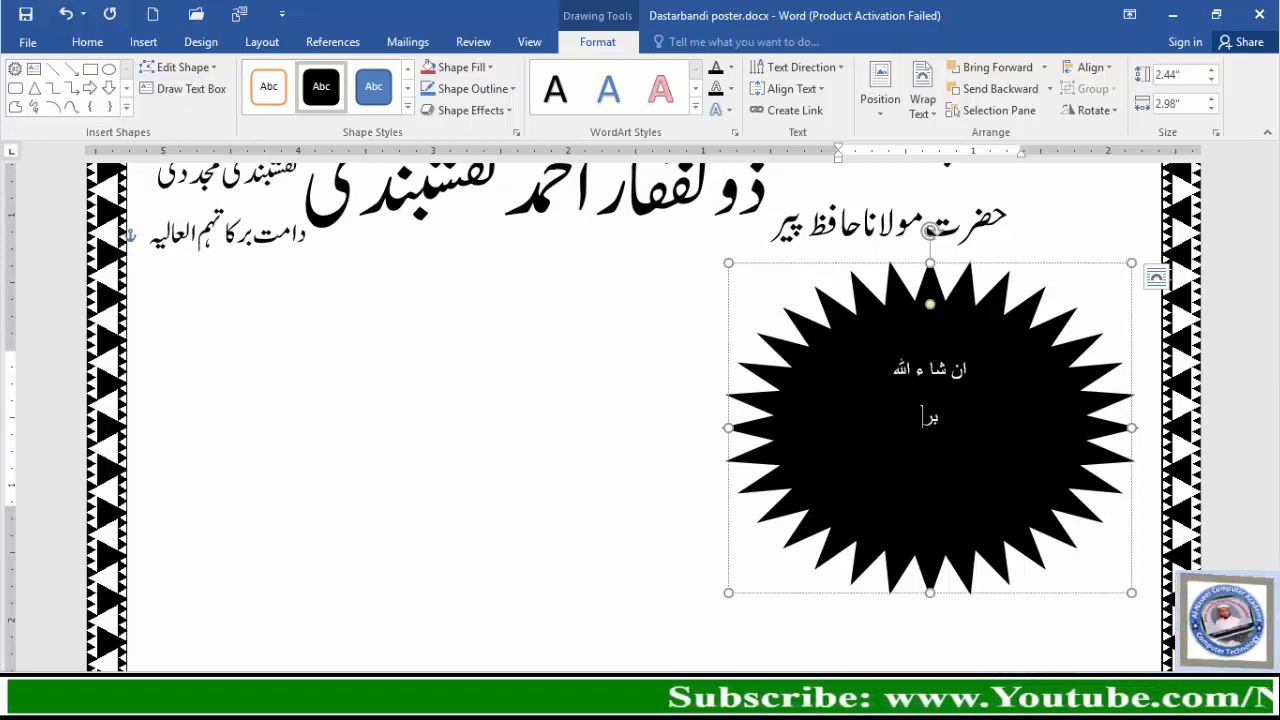
type("وز اتوار")
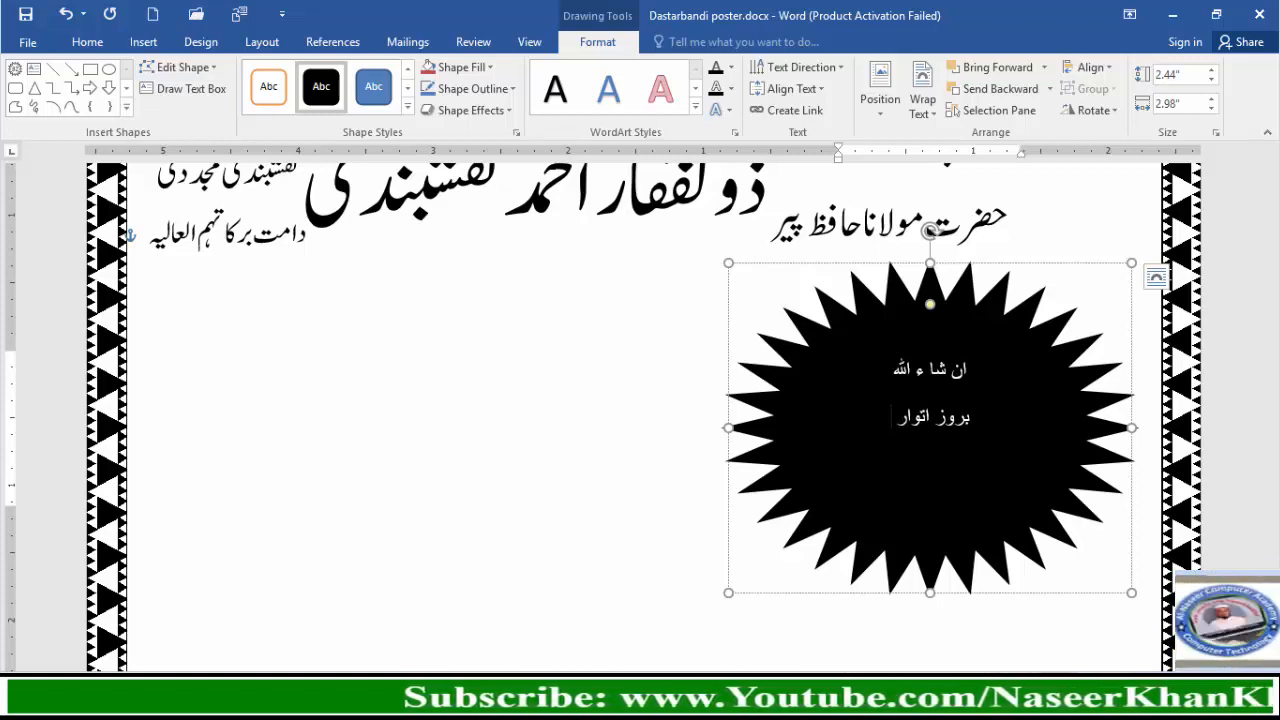
type("5 مارچ 2023")
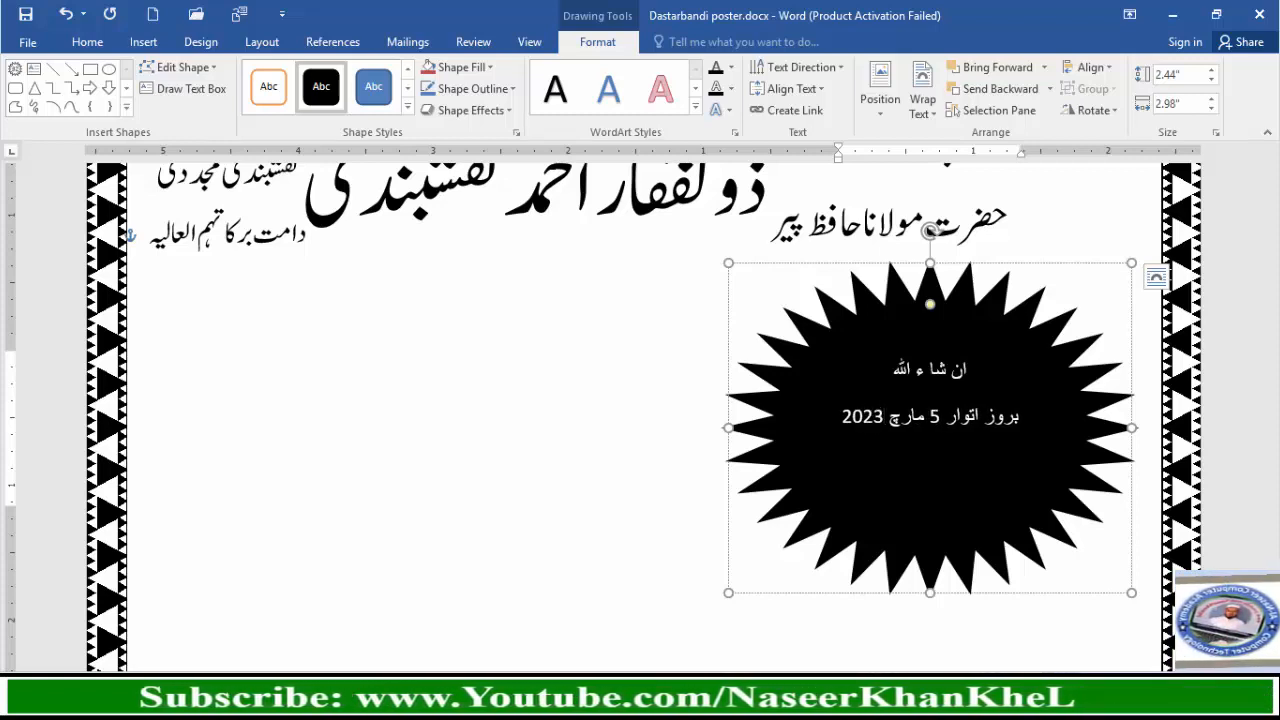
key("Return")
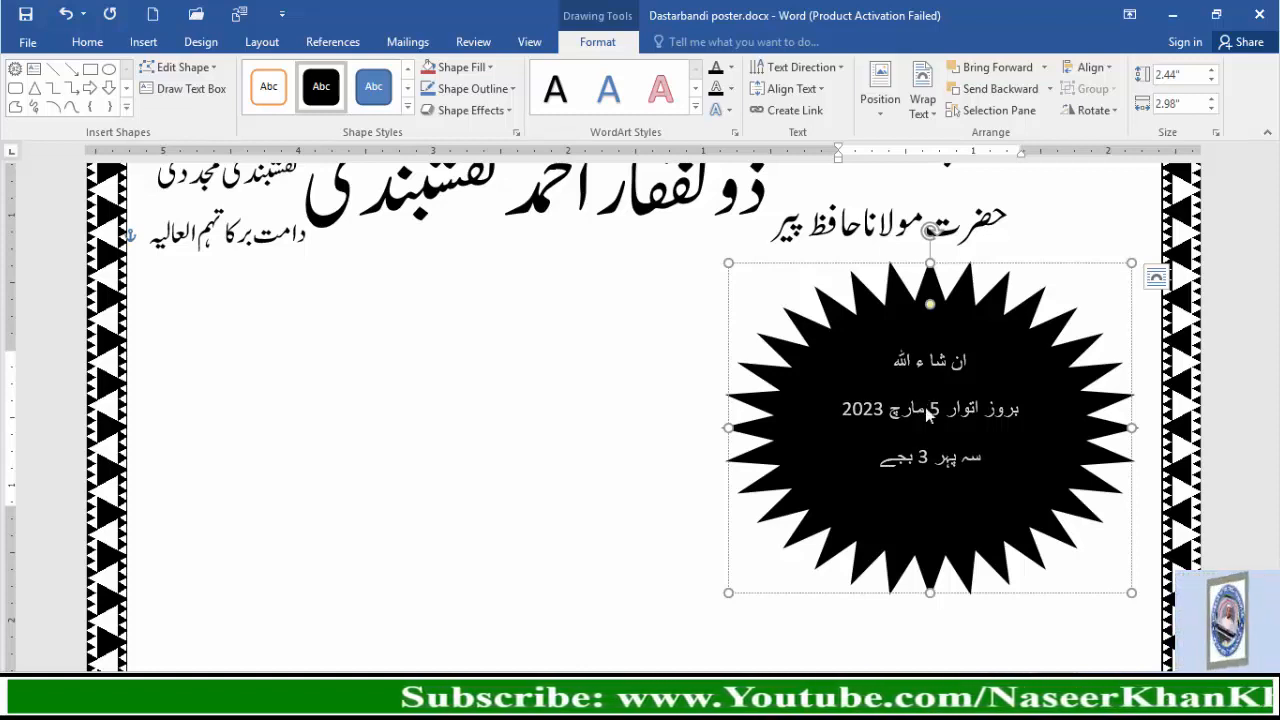
Set the star's text to the Jameel Noori Nastaleeq font with single line spacing.
left_click(88, 42)
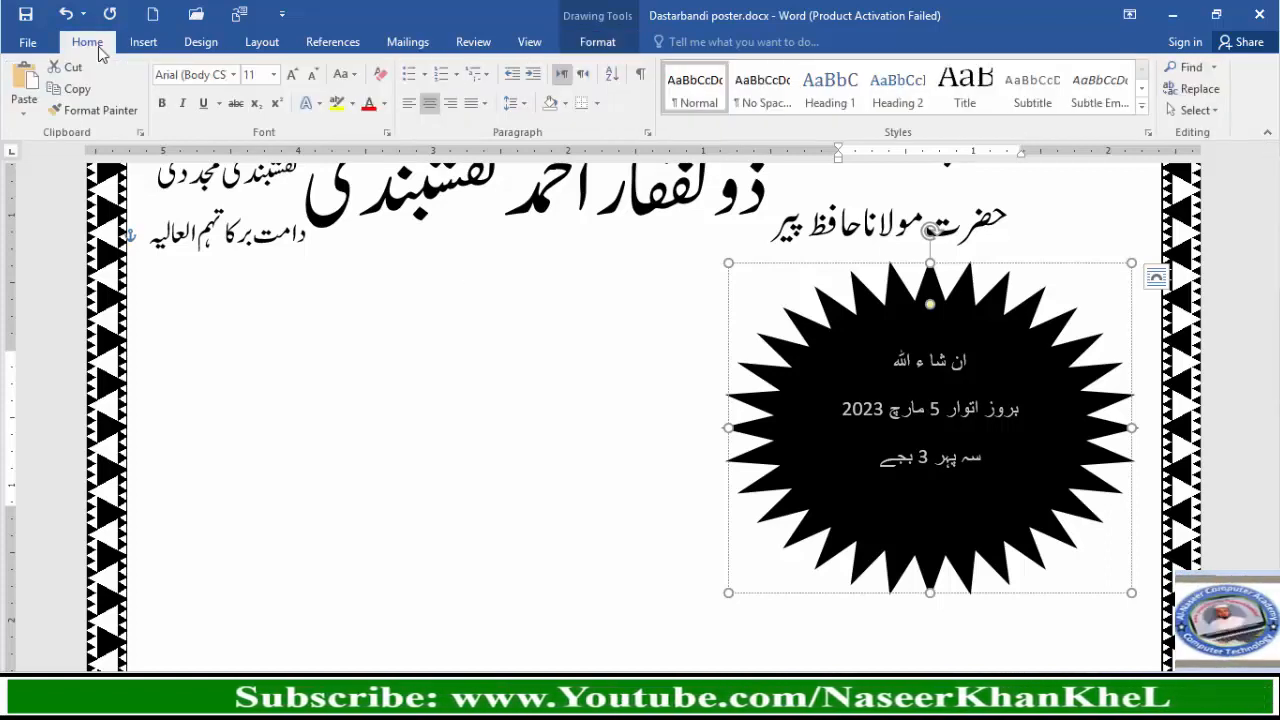
left_click(233, 75)
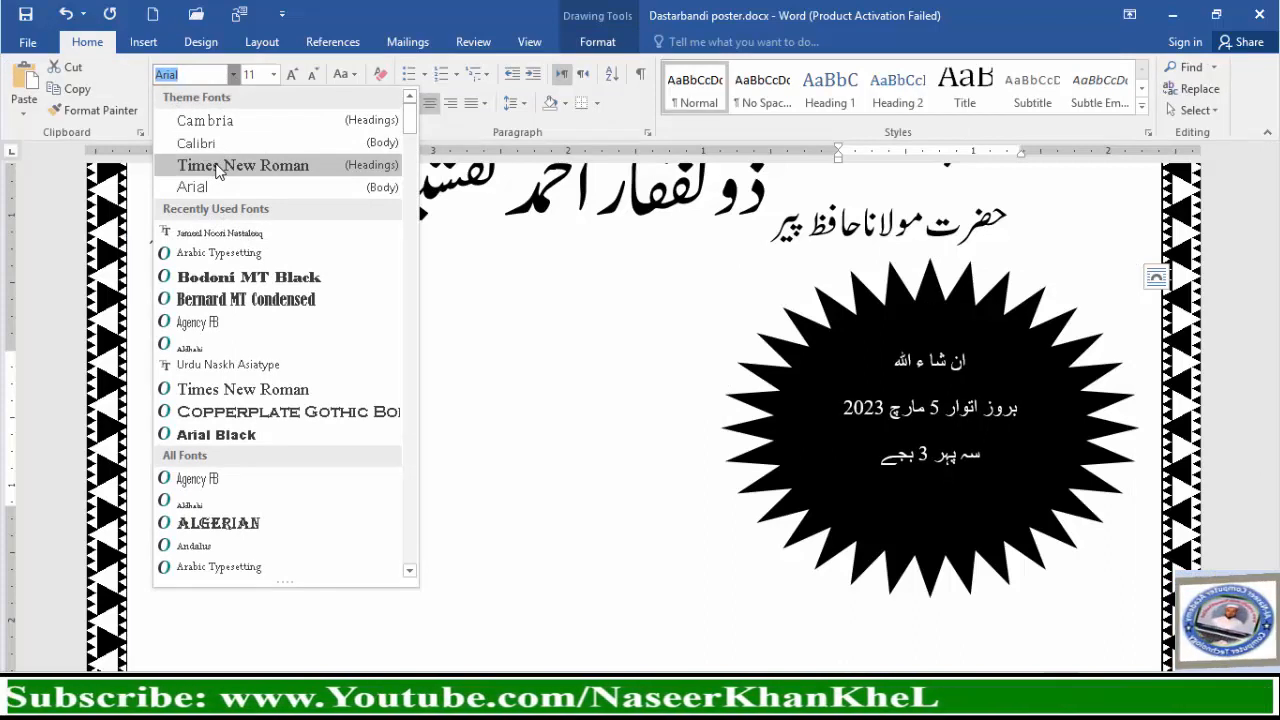
left_click(205, 237)
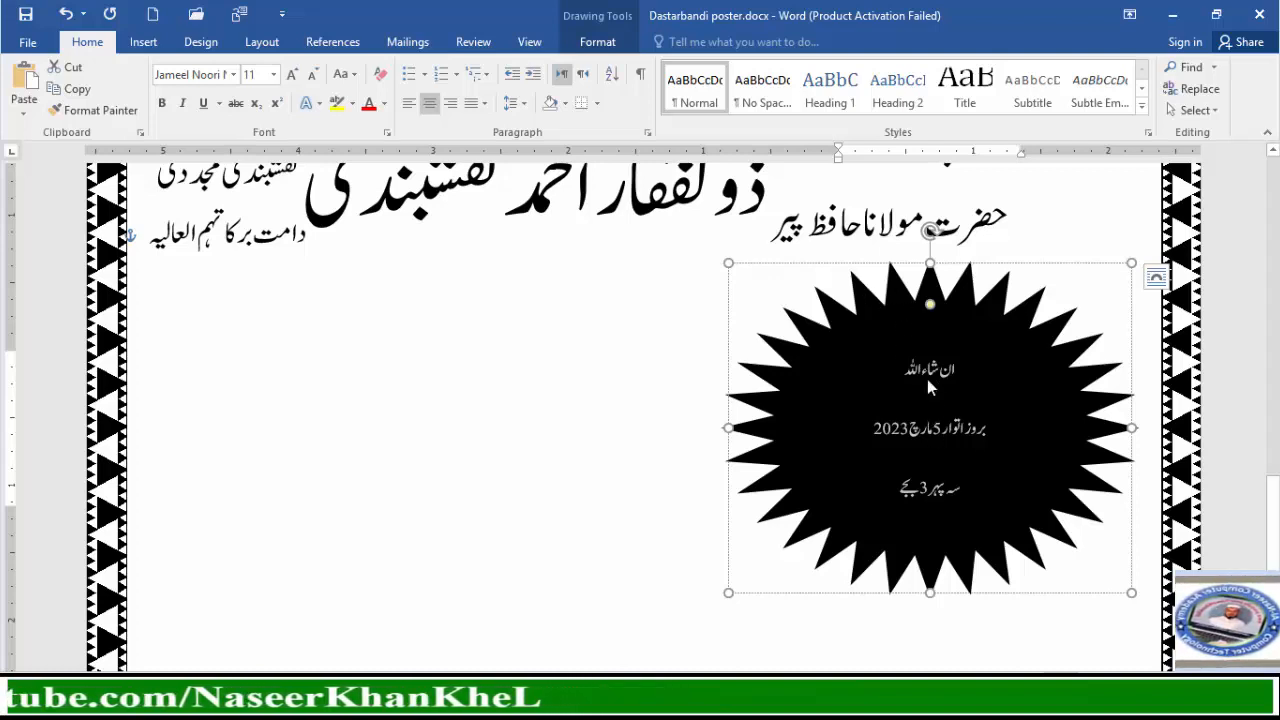
key("ctrl+1")
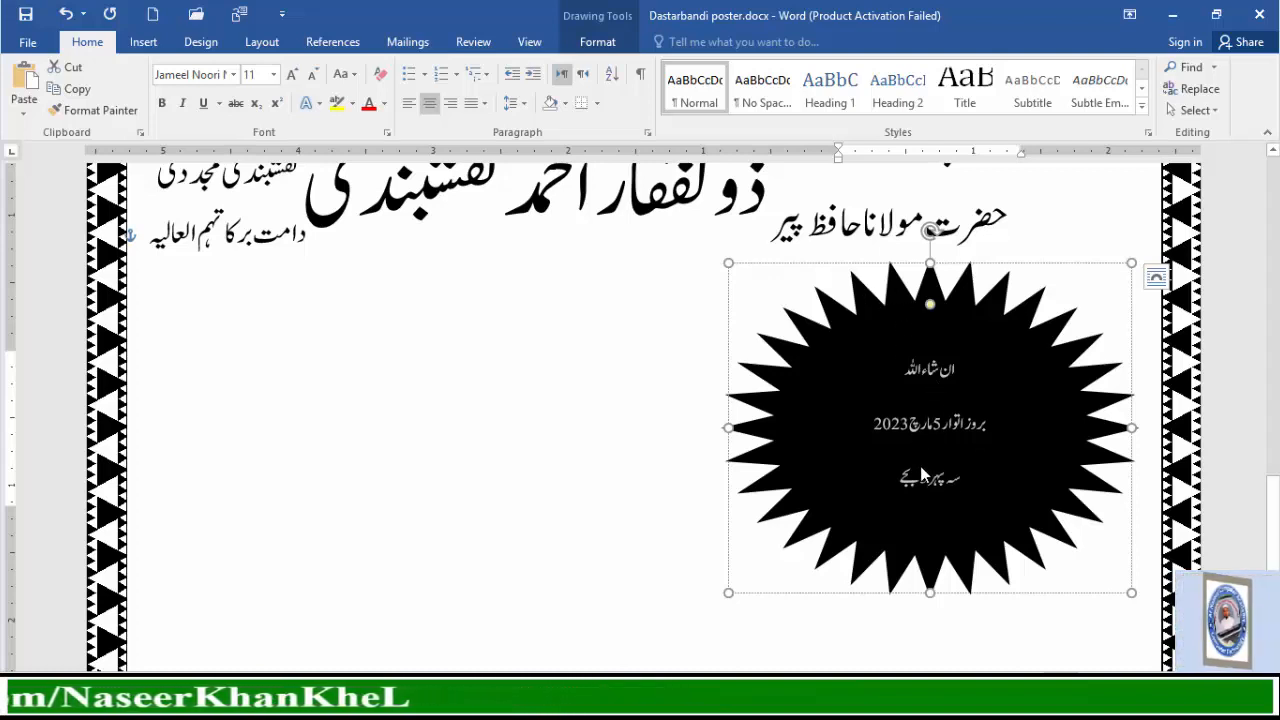
Remove the extra paragraph spacing after the lines of text in the star.
left_click(647, 135)
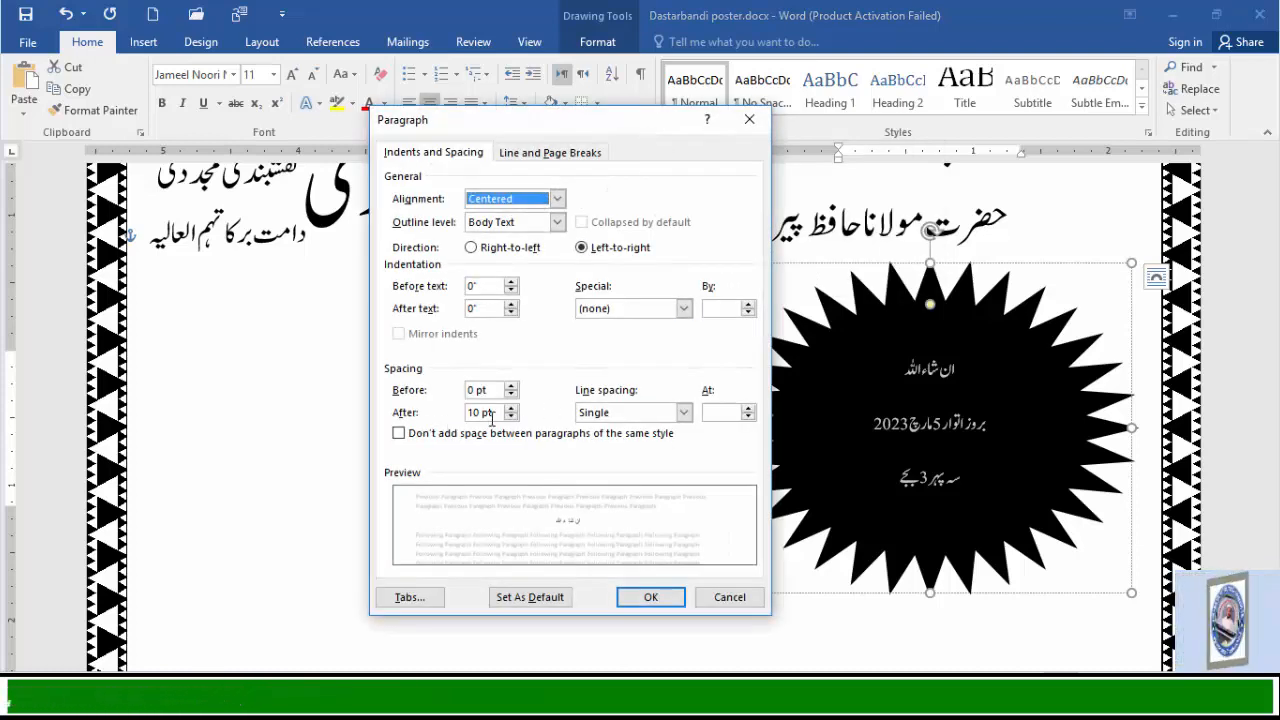
left_click(511, 417)
left_click(511, 417)
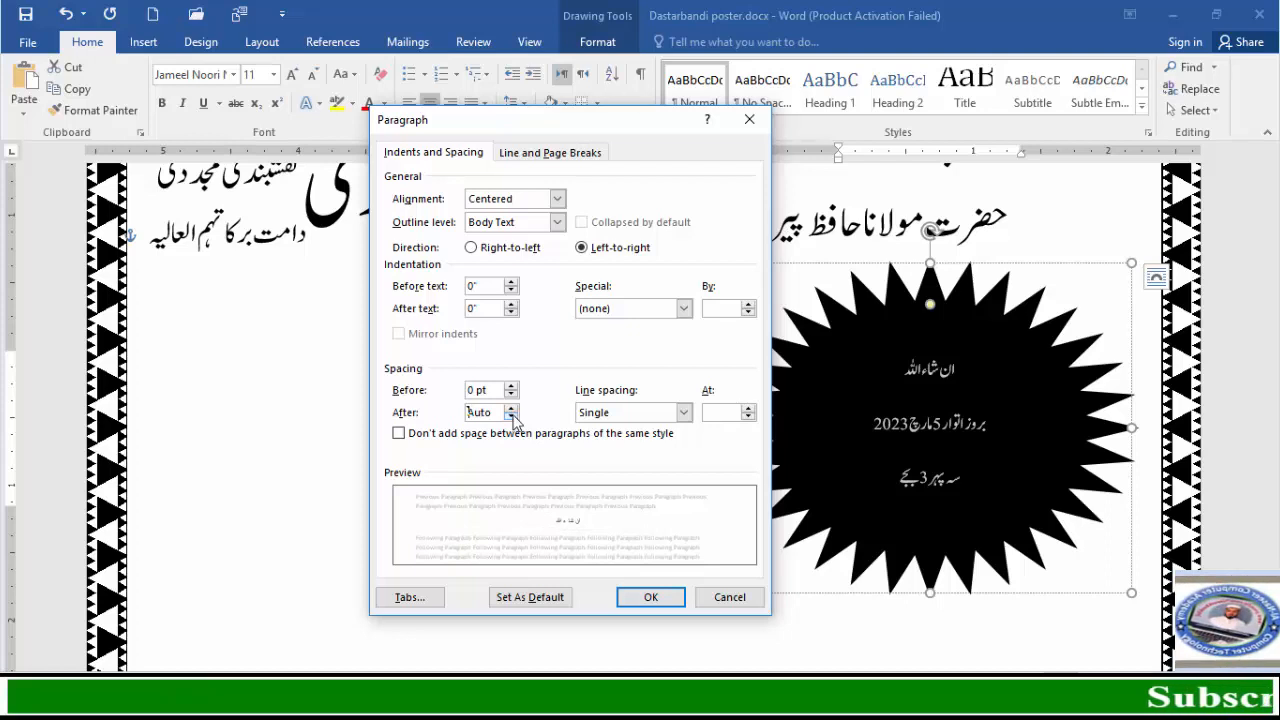
left_click(648, 598)
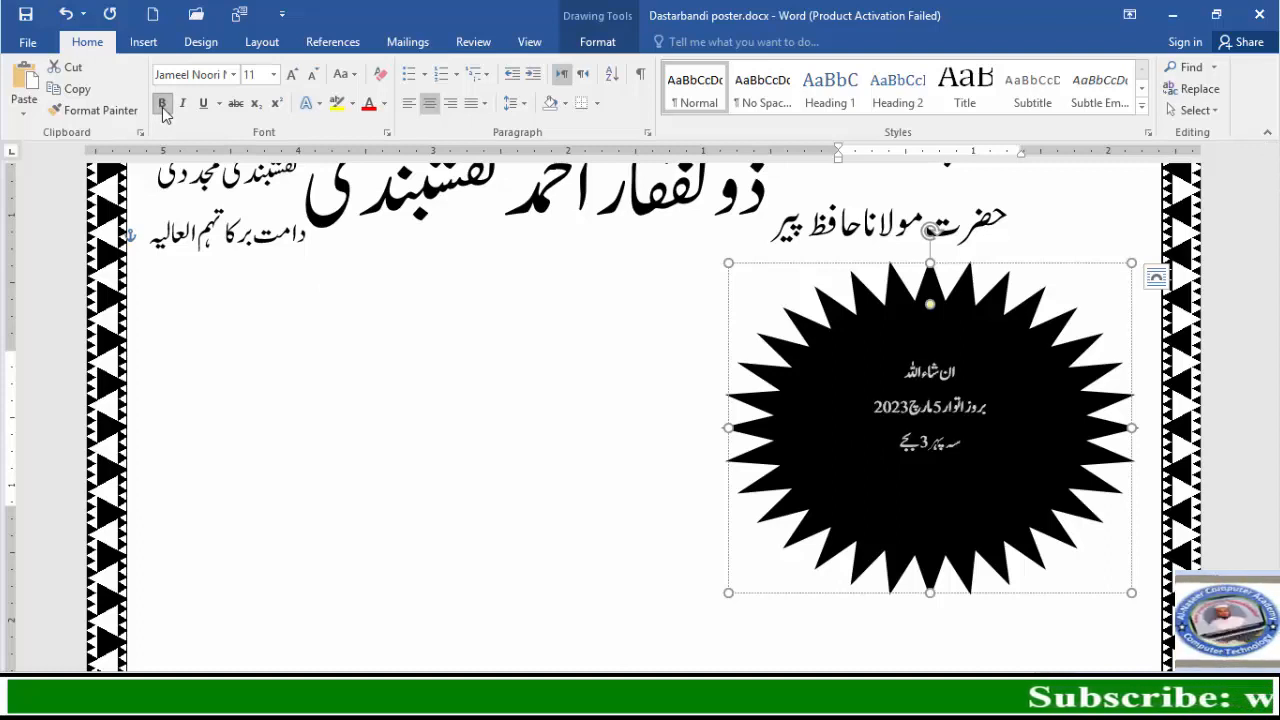
Make the star's text bold and enlarge it to 16 pt.
left_click(292, 76)
left_click(292, 76)
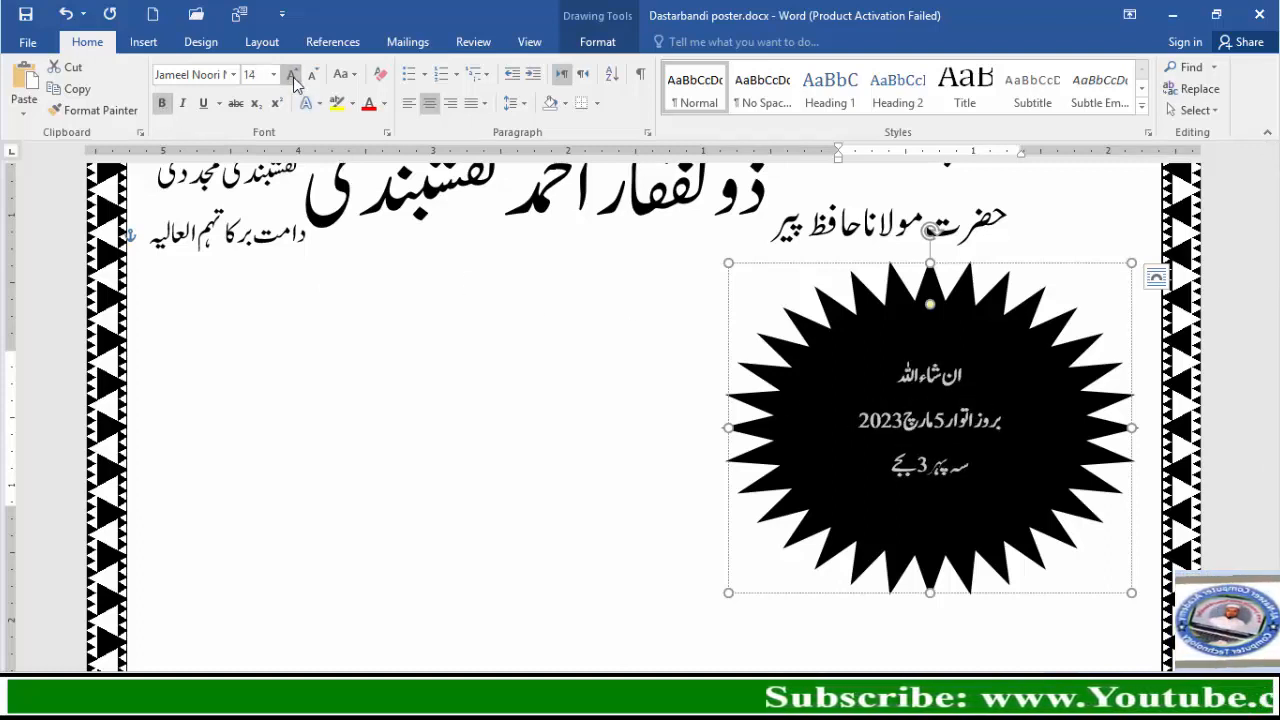
left_click(292, 76)
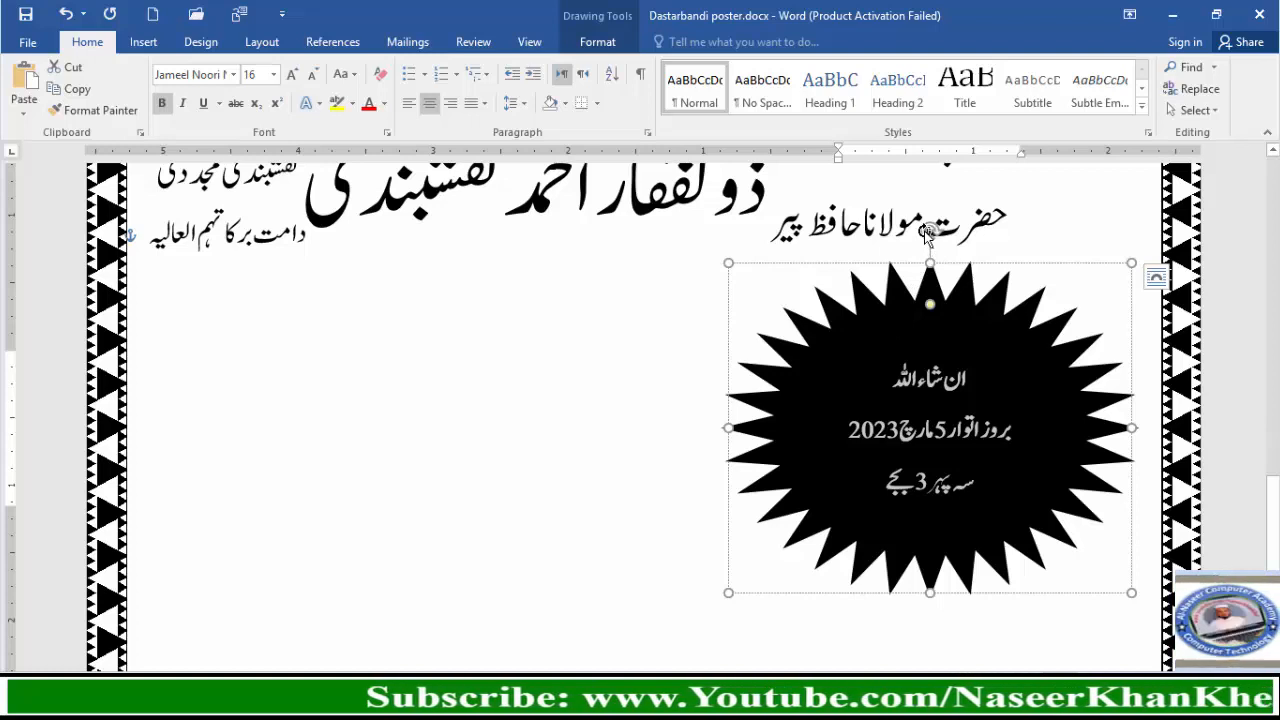
Rotate the black star with its text slightly counterclockwise, keeping it inside the decorative border.
left_click_drag(927, 234, 886, 268)
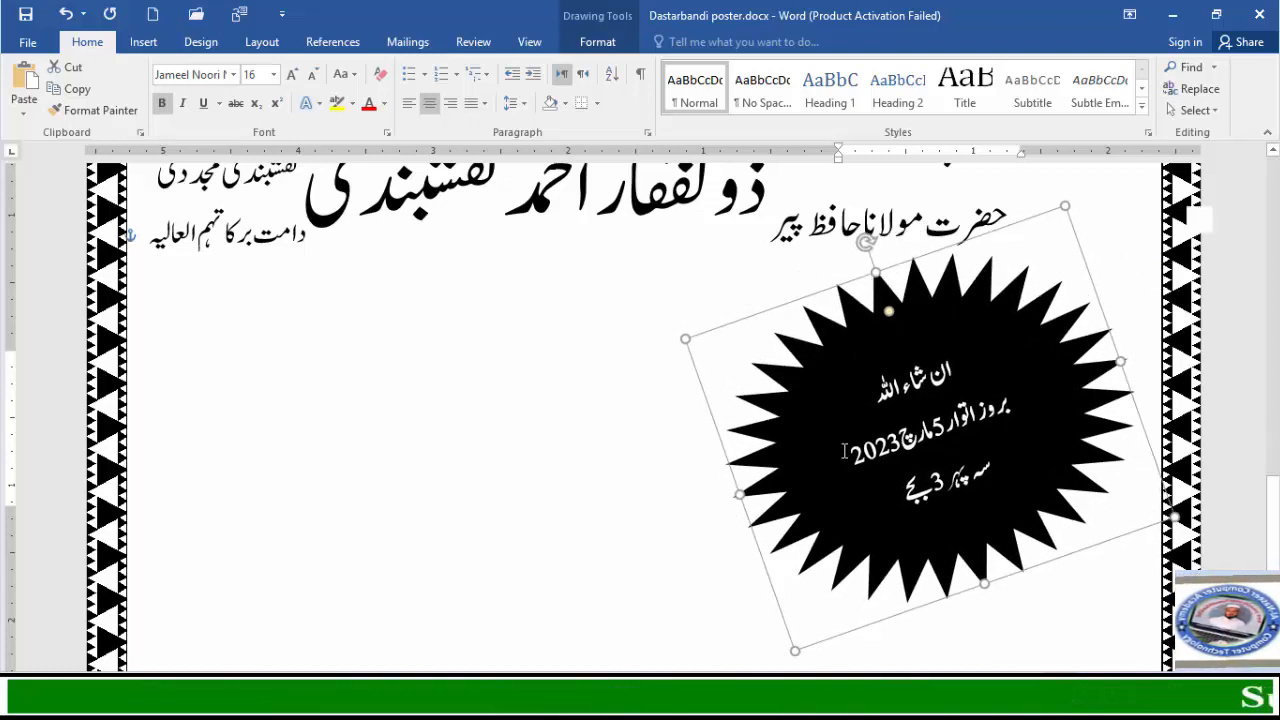
key("ctrl+z")
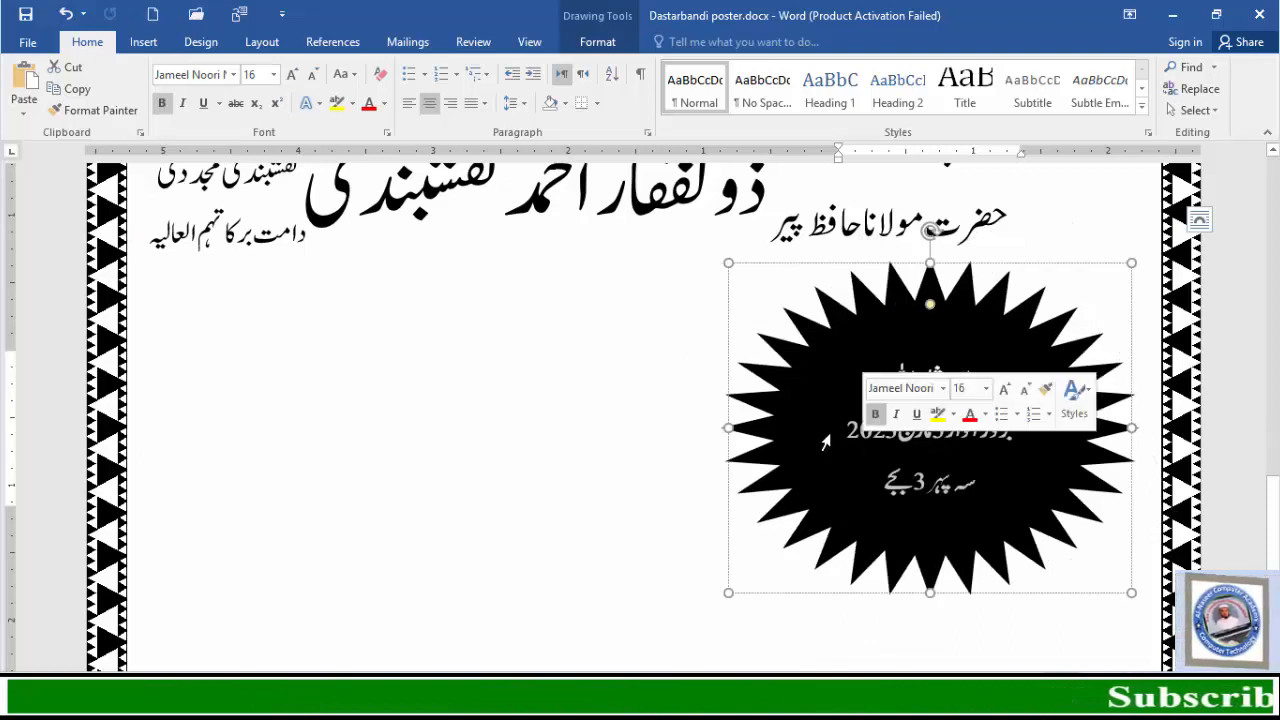
left_click_drag(850, 319, 879, 313)
left_click(698, 408)
scroll(698, 408, "down", 4)
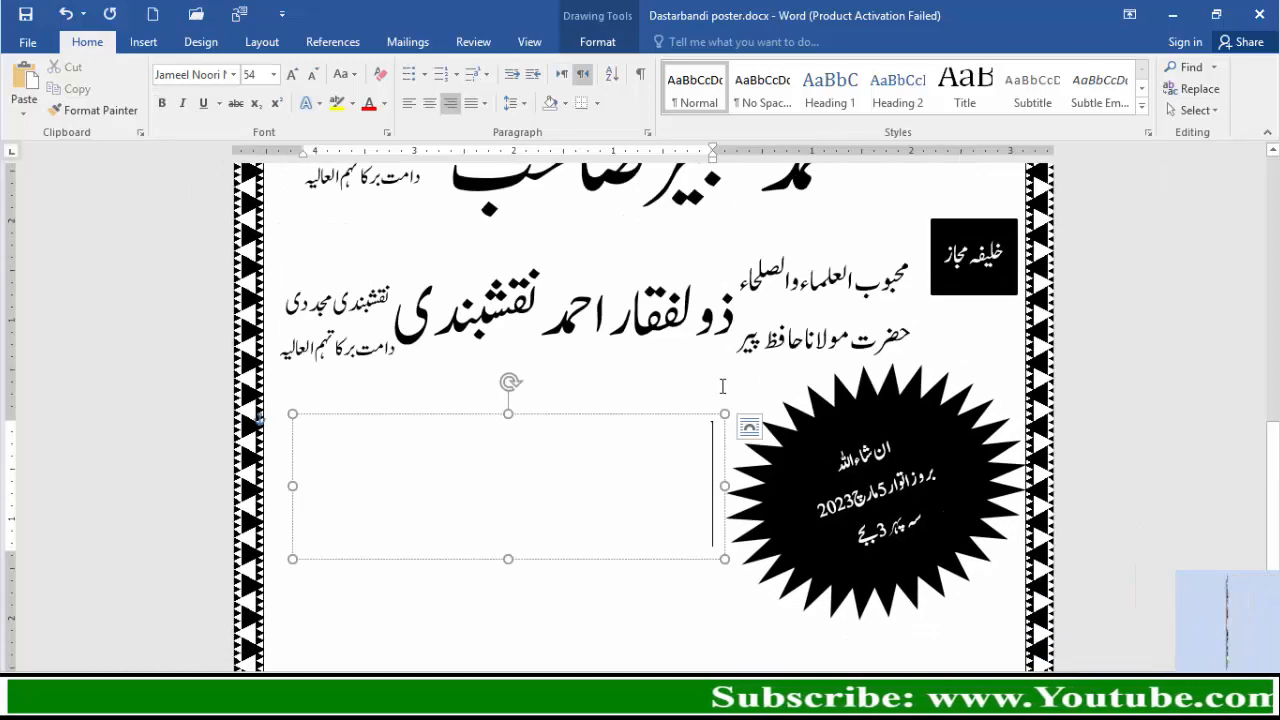